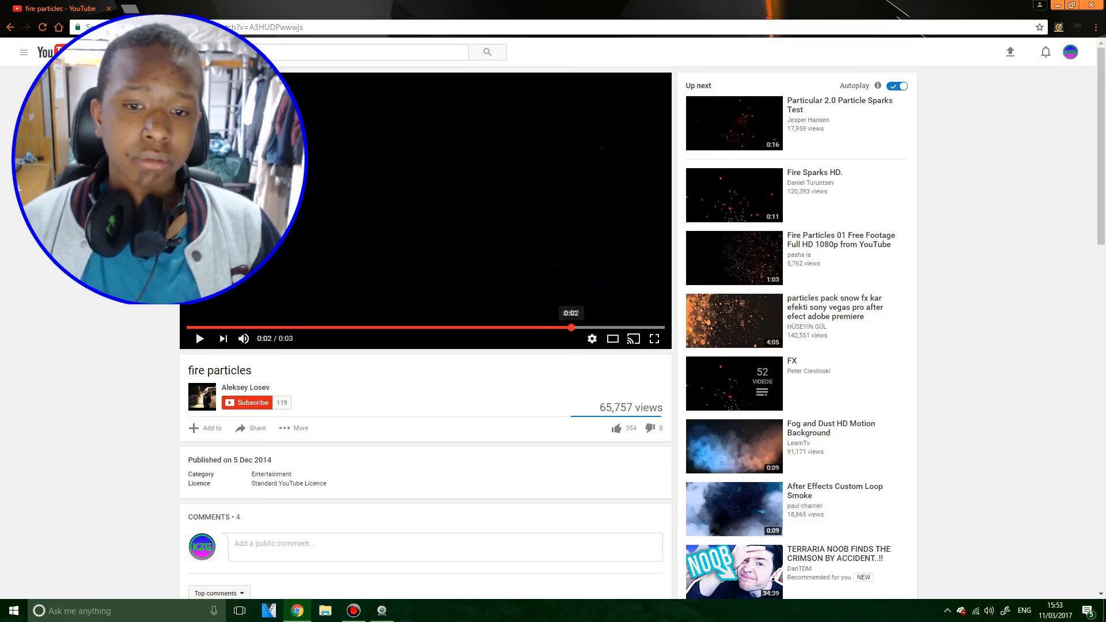
Replay part of the fire particles video, pause it, and copy its web address.
{"action": "left_click", "coordinate": [262, 327]}
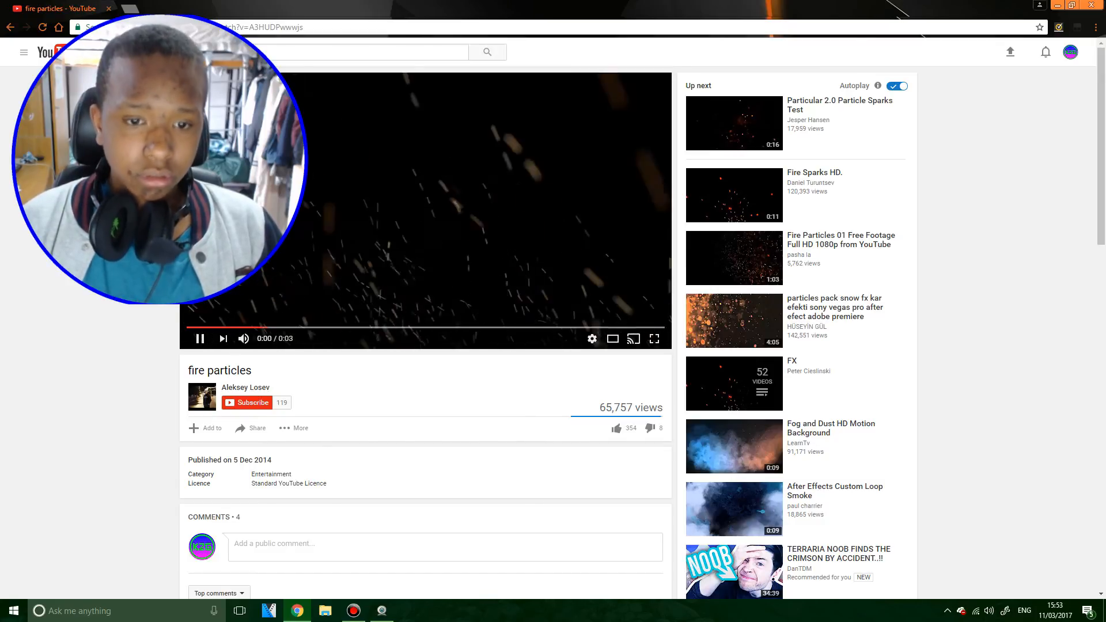
{"action": "key", "text": "space"}
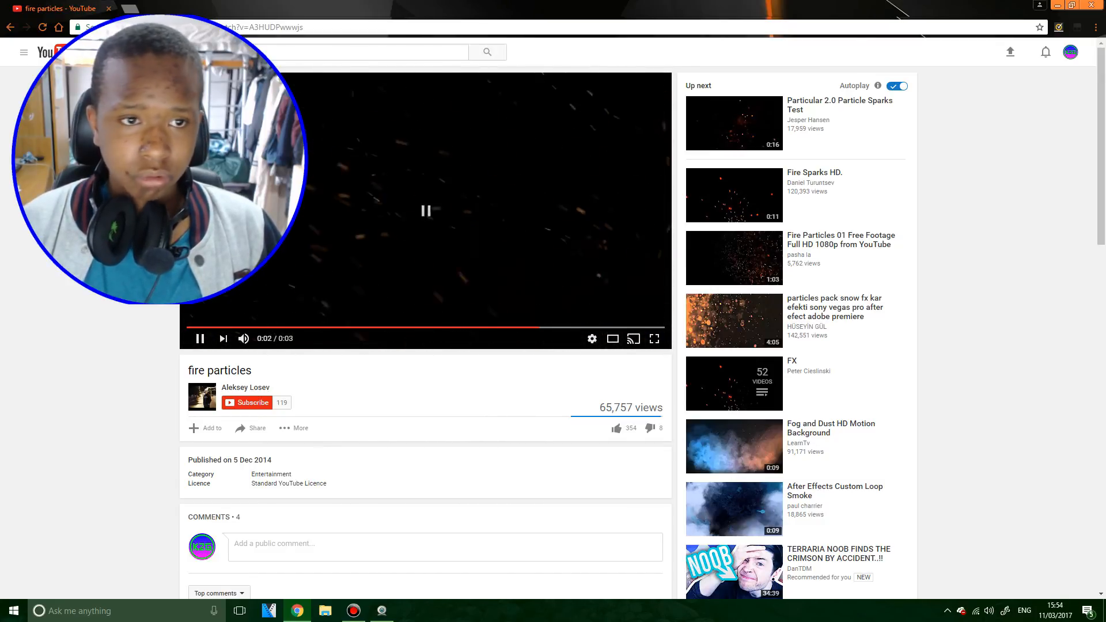
{"action": "right_click", "coordinate": [276, 27]}
{"action": "left_click", "coordinate": [239, 27]}
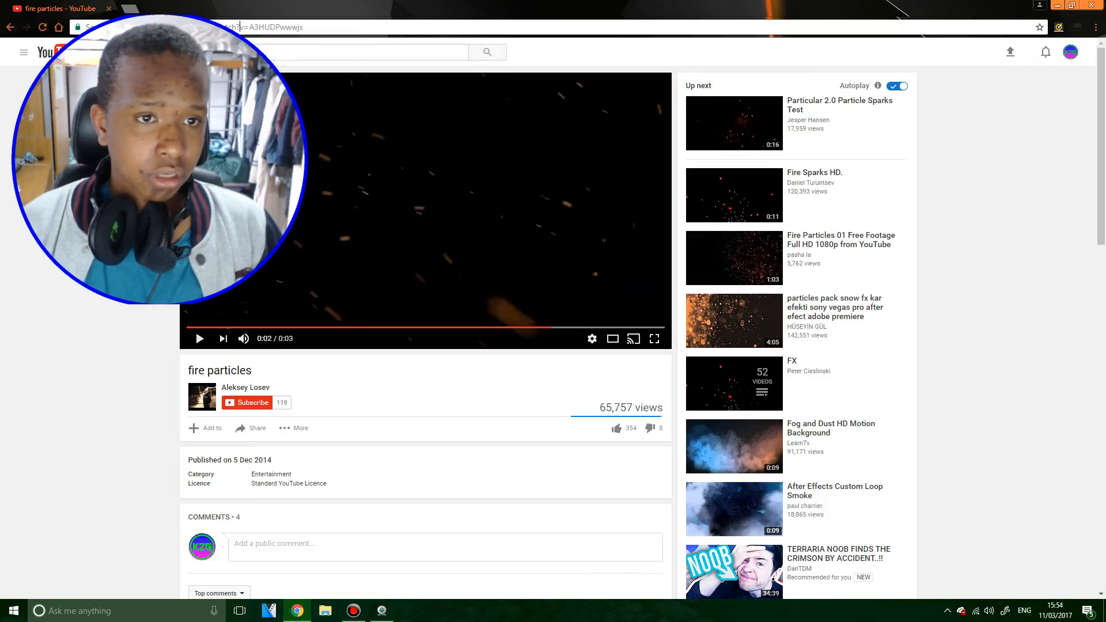
{"action": "key", "text": "ctrl+a"}
{"action": "right_click", "coordinate": [257, 26]}
{"action": "left_click", "coordinate": [300, 63]}
Open the ClipConverter.cc website in a new browser tab.
{"action": "key", "text": "ctrl+t"}
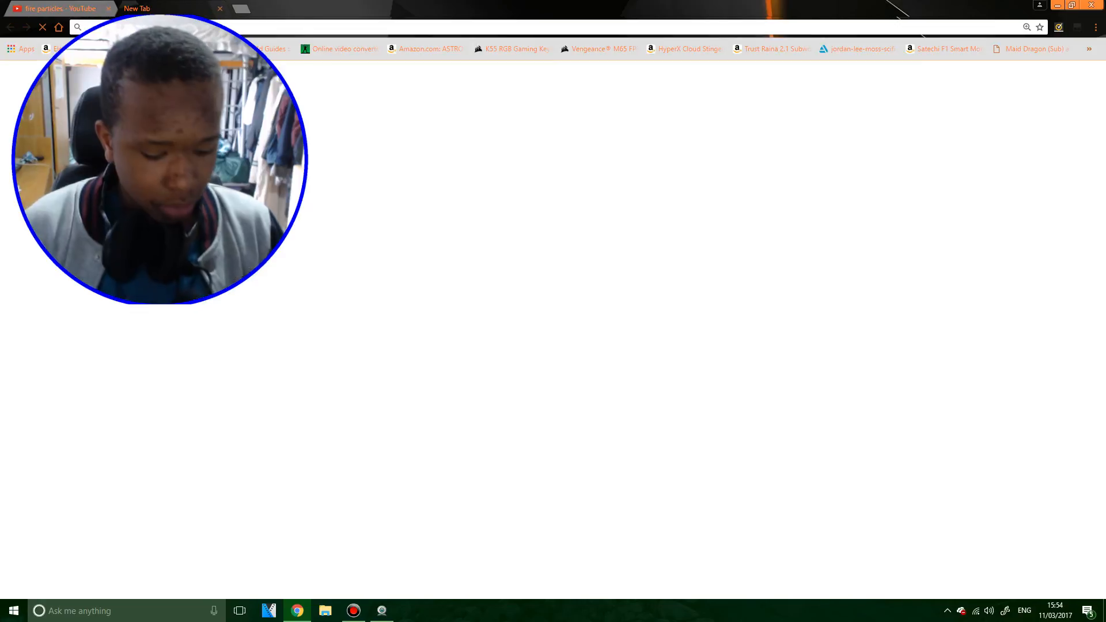
{"action": "type", "text": "Cl"}
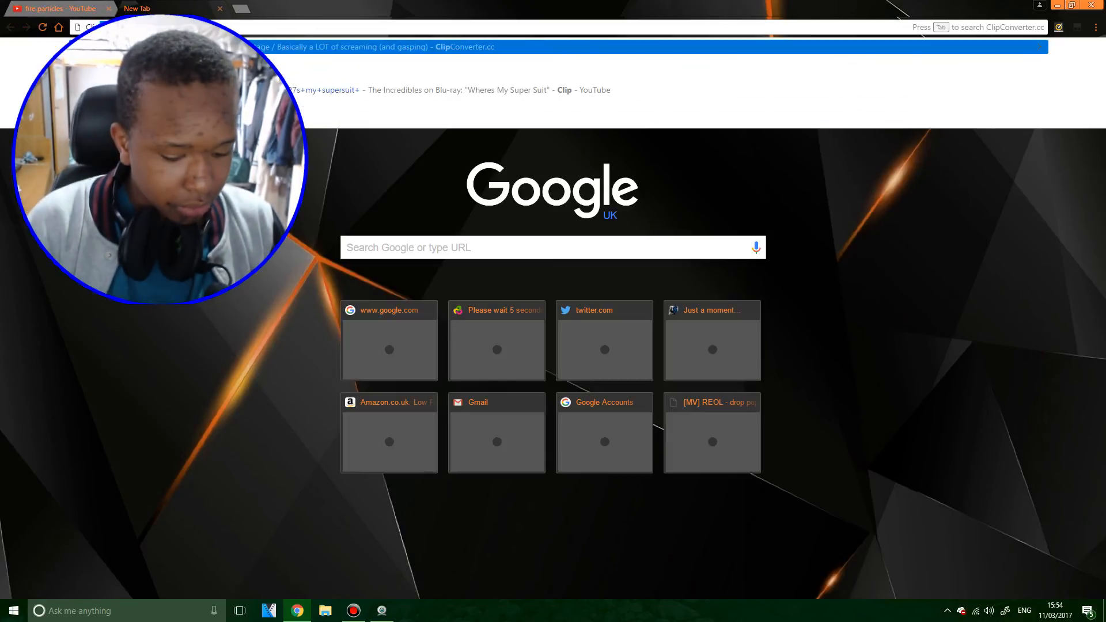
{"action": "type", "text": "ipConvert"}
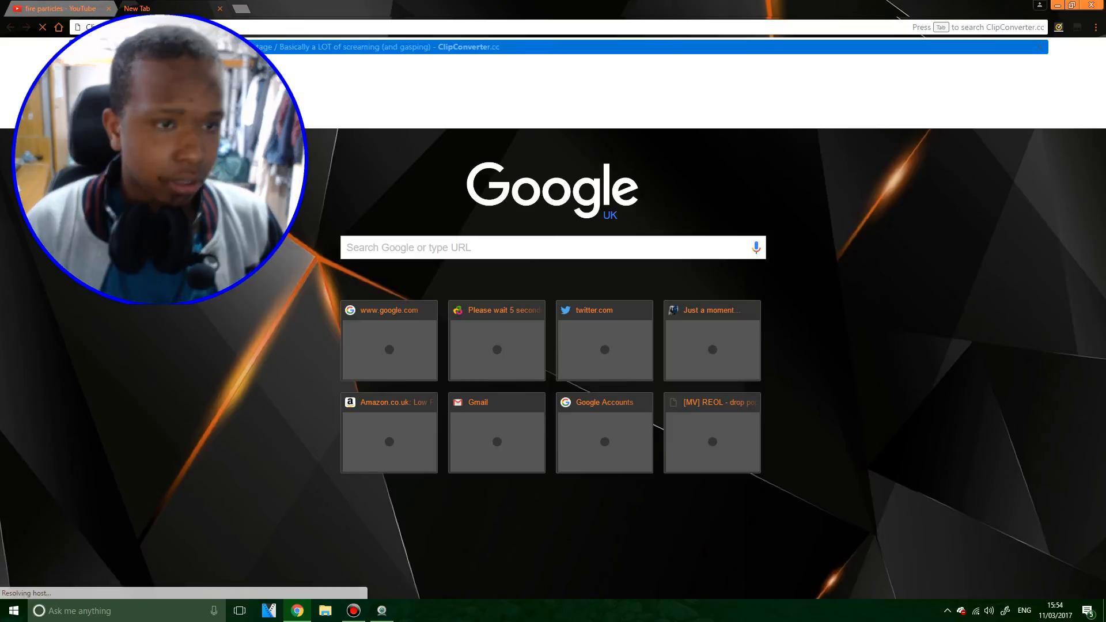
{"action": "key", "text": "Return"}
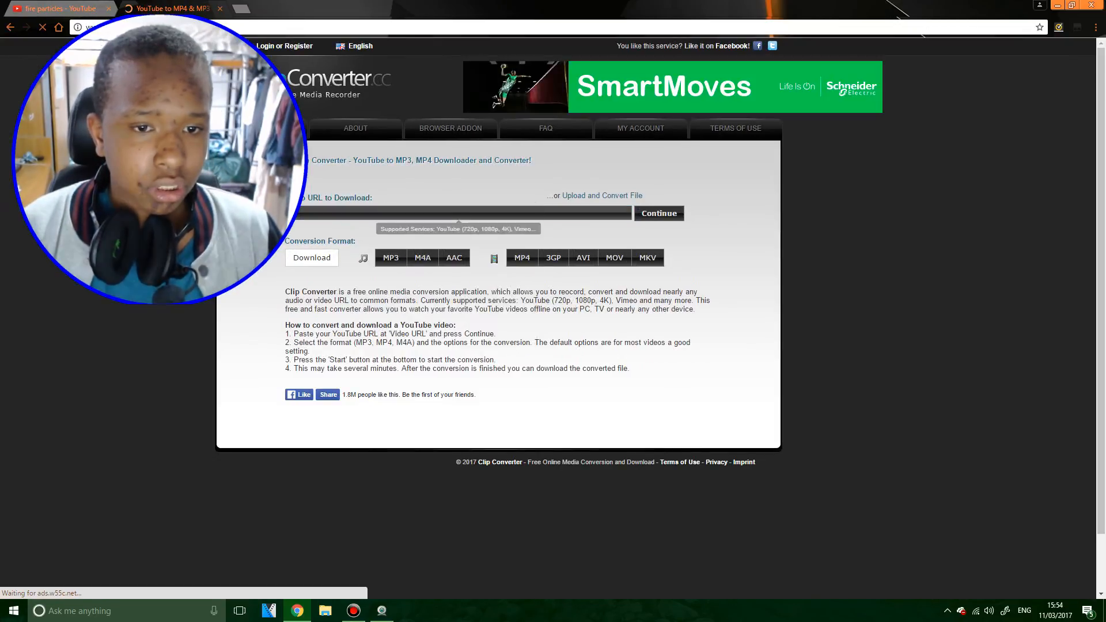
{"action": "key", "text": "alt+Left"}
{"action": "right_click", "coordinate": [362, 206]}
{"action": "key", "text": "alt+Left"}
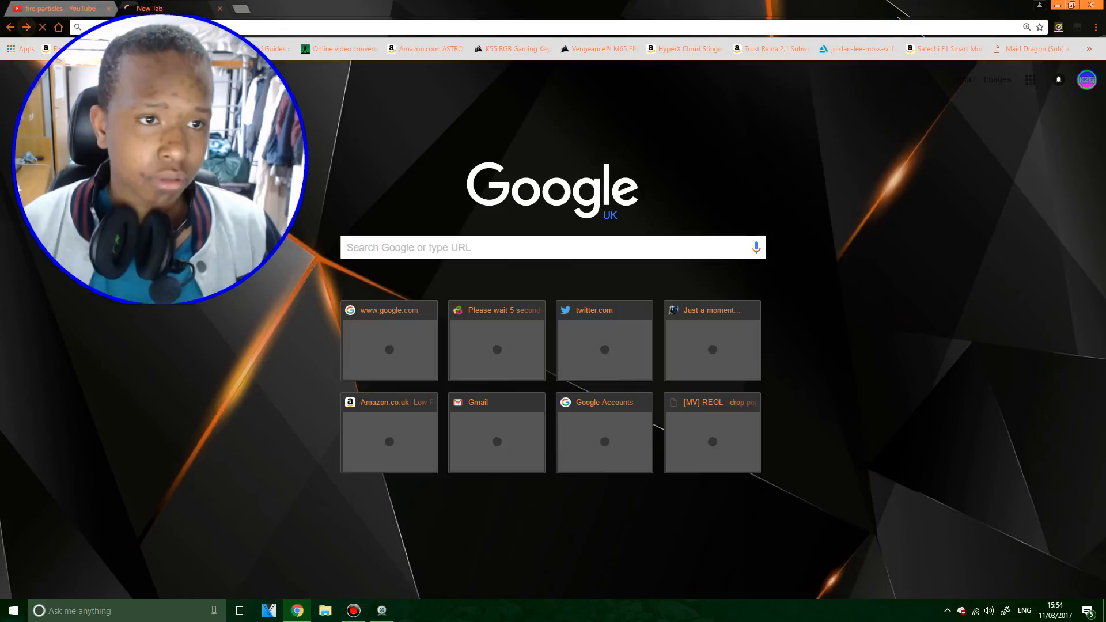
{"action": "key", "text": "alt+Right"}
Paste the copied YouTube address as the video URL to download and continue to the conversion options.
{"action": "right_click", "coordinate": [336, 215]}
{"action": "left_click", "coordinate": [353, 286]}
{"action": "key", "text": "Return"}
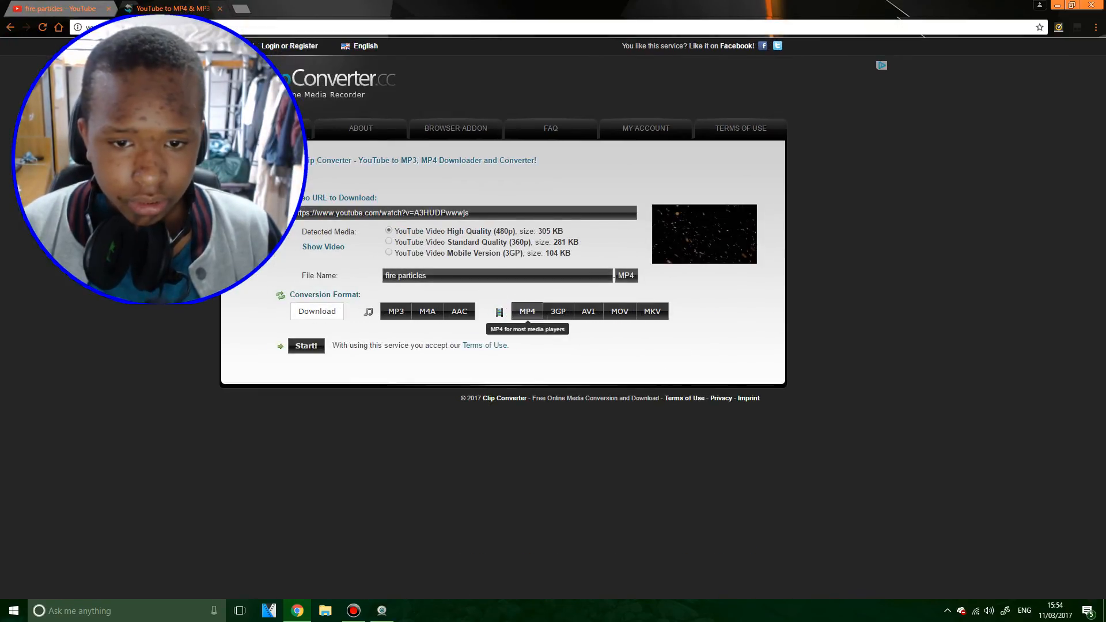
Convert the fire particles video to MP4 and download the resulting file.
{"action": "left_click", "coordinate": [527, 311]}
{"action": "left_click", "coordinate": [303, 400]}
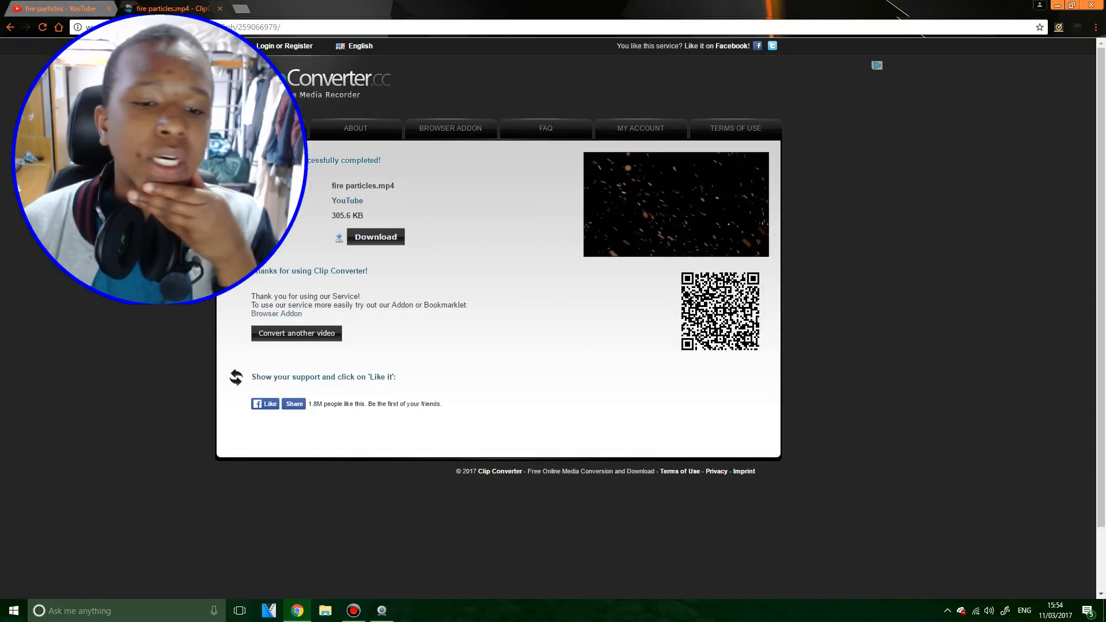
{"action": "left_click", "coordinate": [376, 237]}
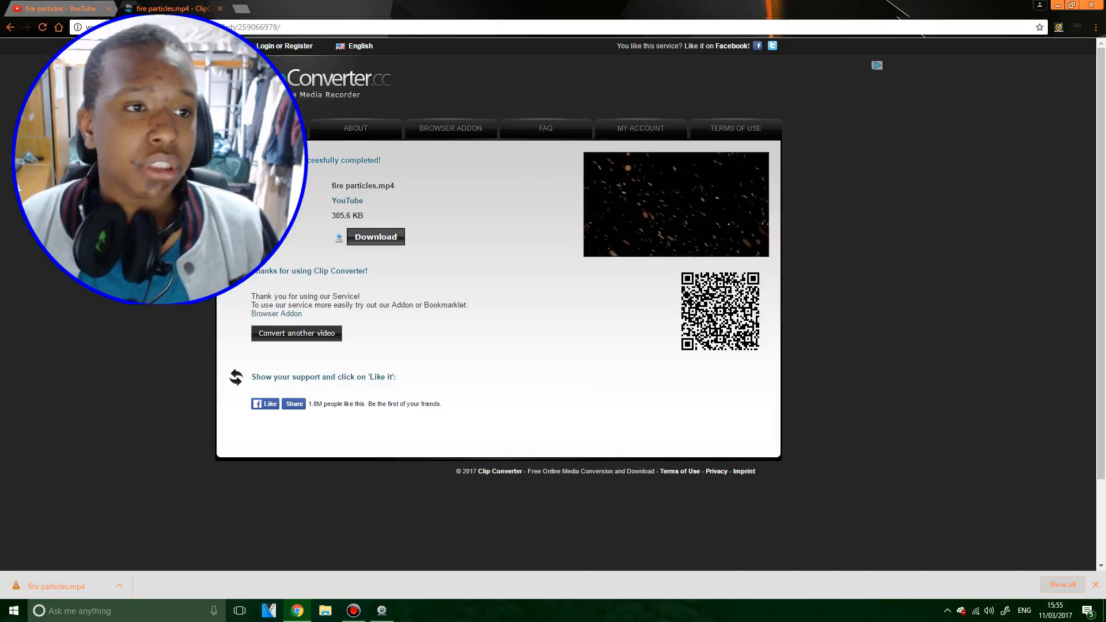
Close the fire particles YouTube tab and return the remaining tab to the browser's home page.
{"action": "left_click", "coordinate": [44, 8]}
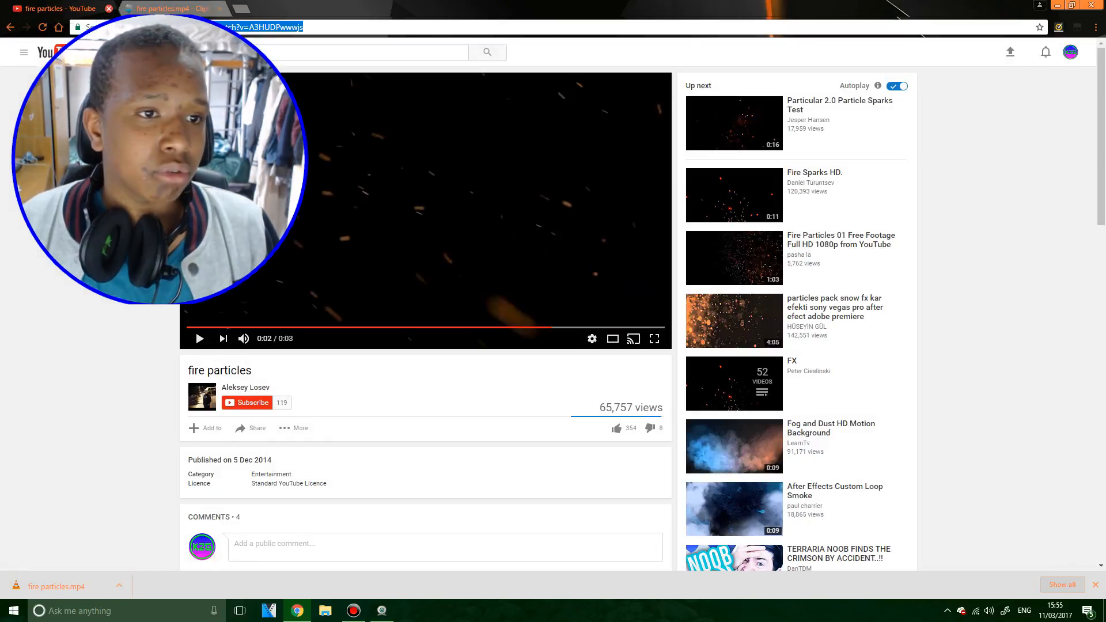
{"action": "left_click", "coordinate": [109, 8]}
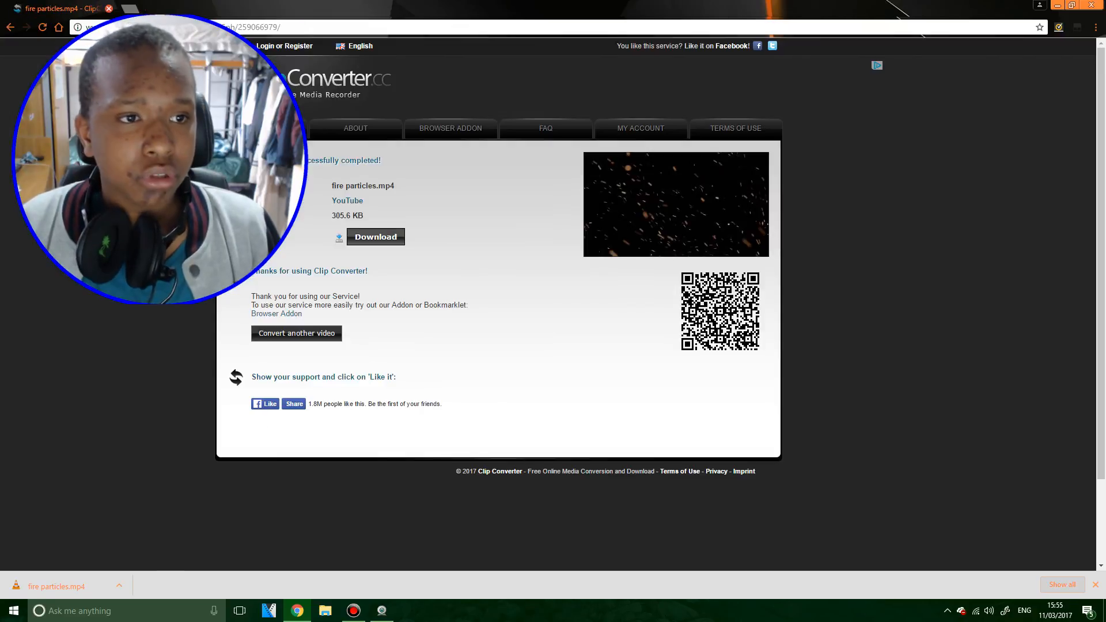
{"action": "key", "text": "alt+Home"}
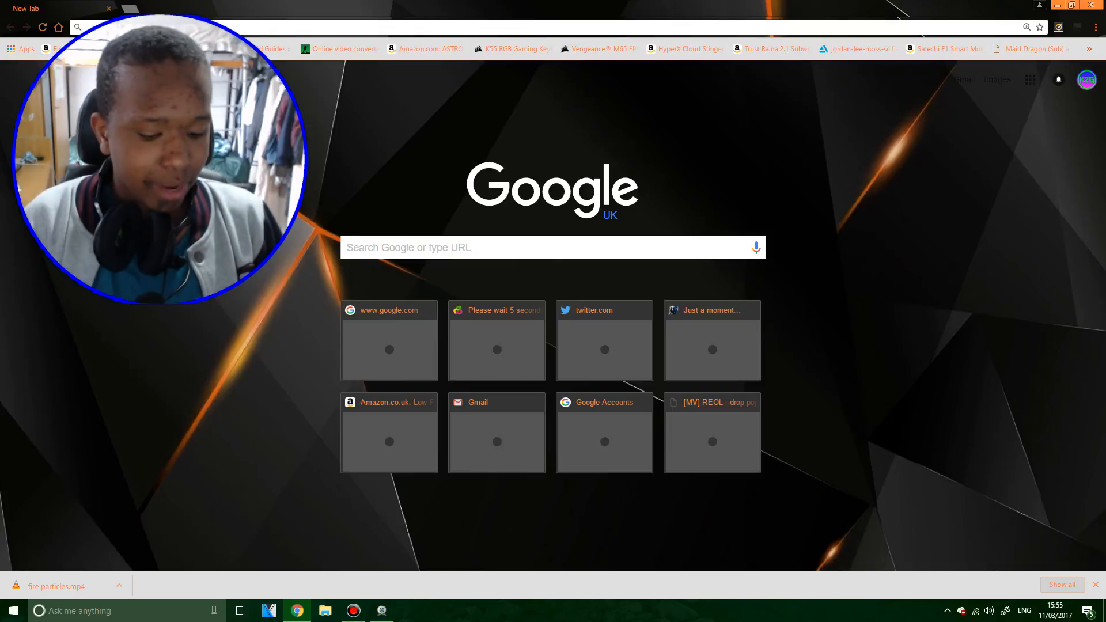
Search Google for "galaxy" and refine it to an image search for "galaxy wallpaper 4k".
{"action": "type", "text": "Ga"}
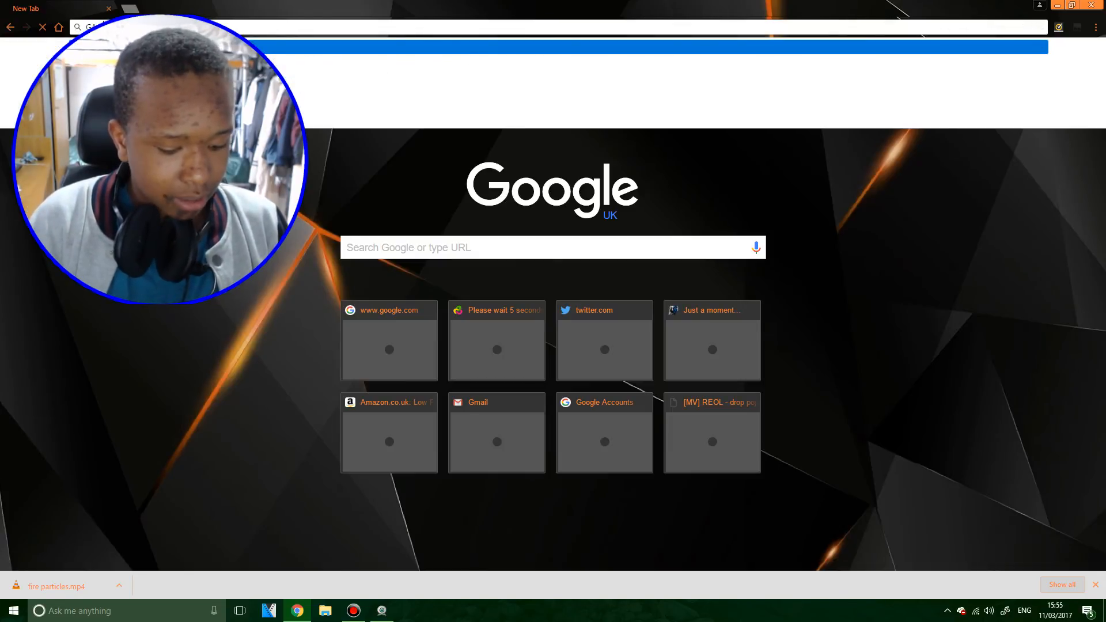
{"action": "type", "text": "alaxy"}
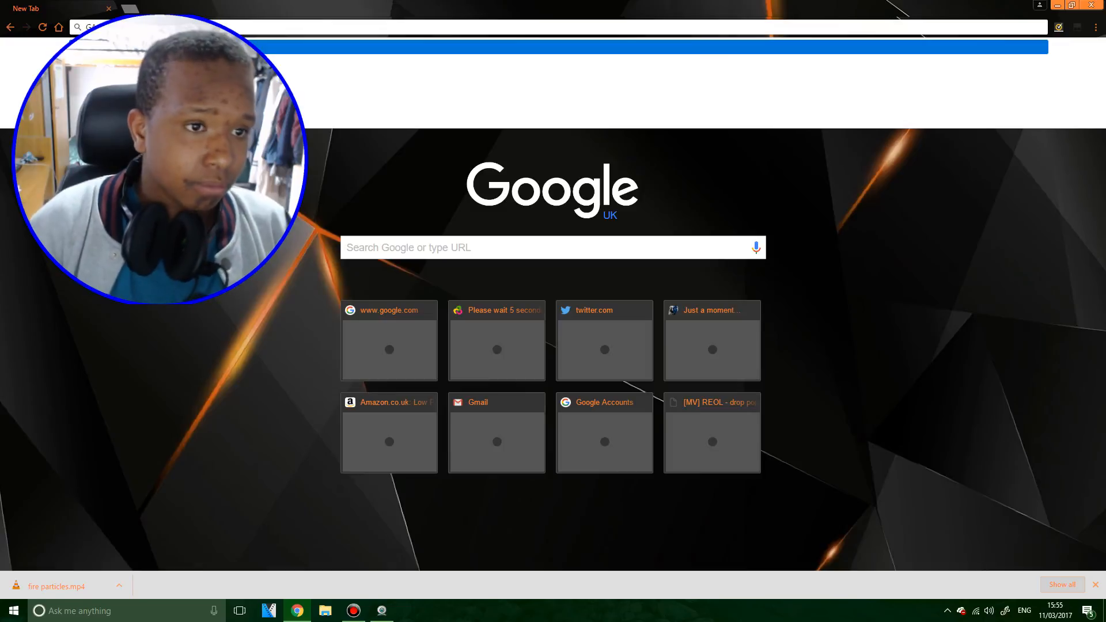
{"action": "key", "text": "Return"}
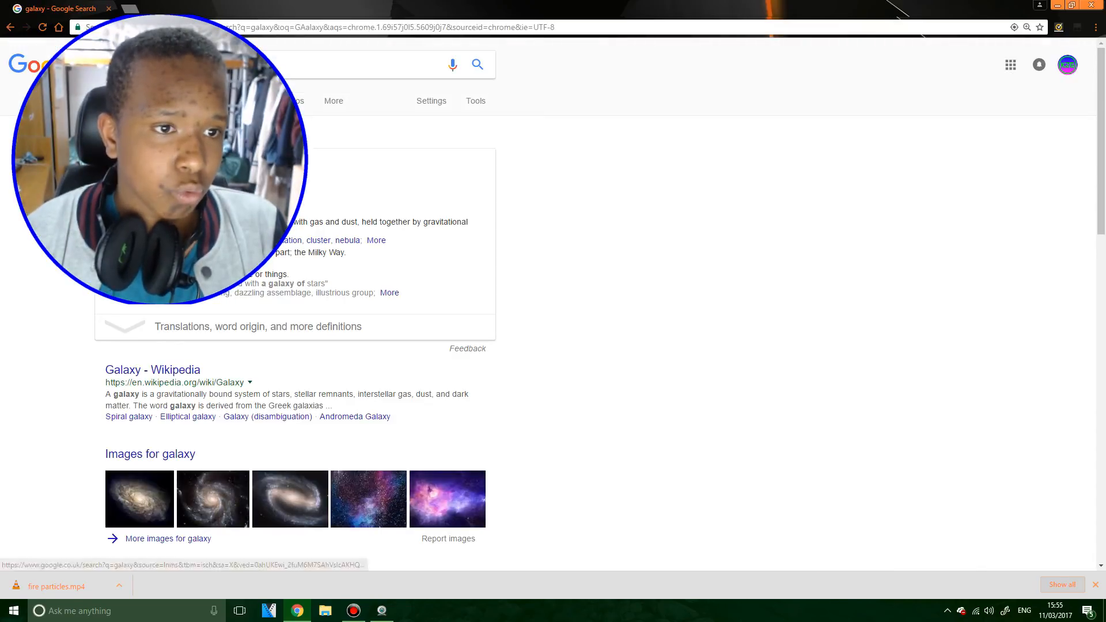
{"action": "left_click", "coordinate": [190, 100]}
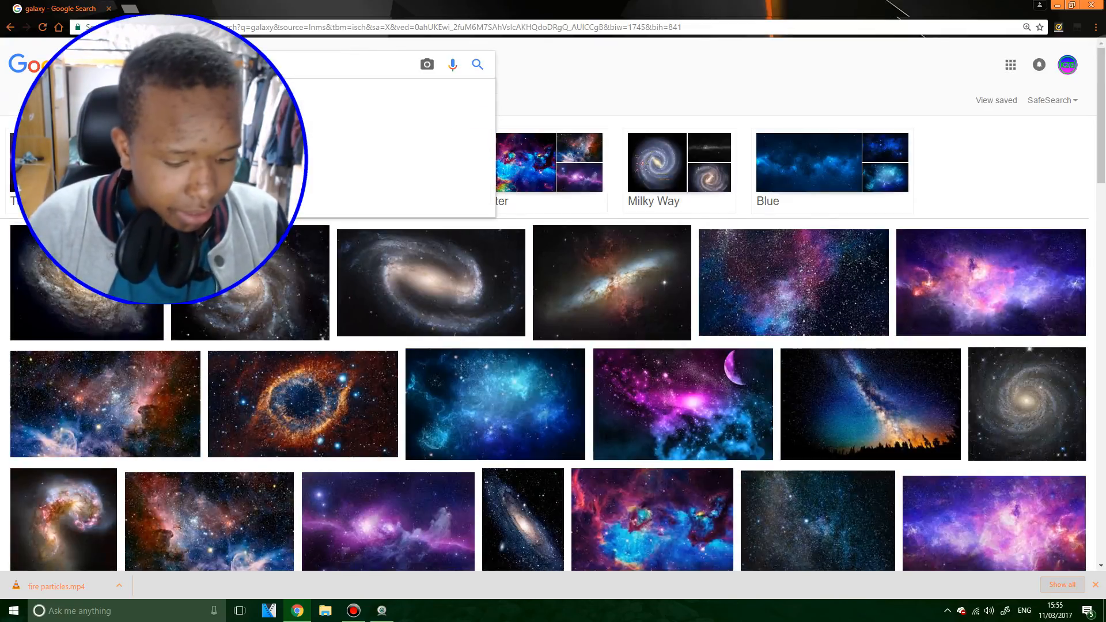
{"action": "key", "text": "Return"}
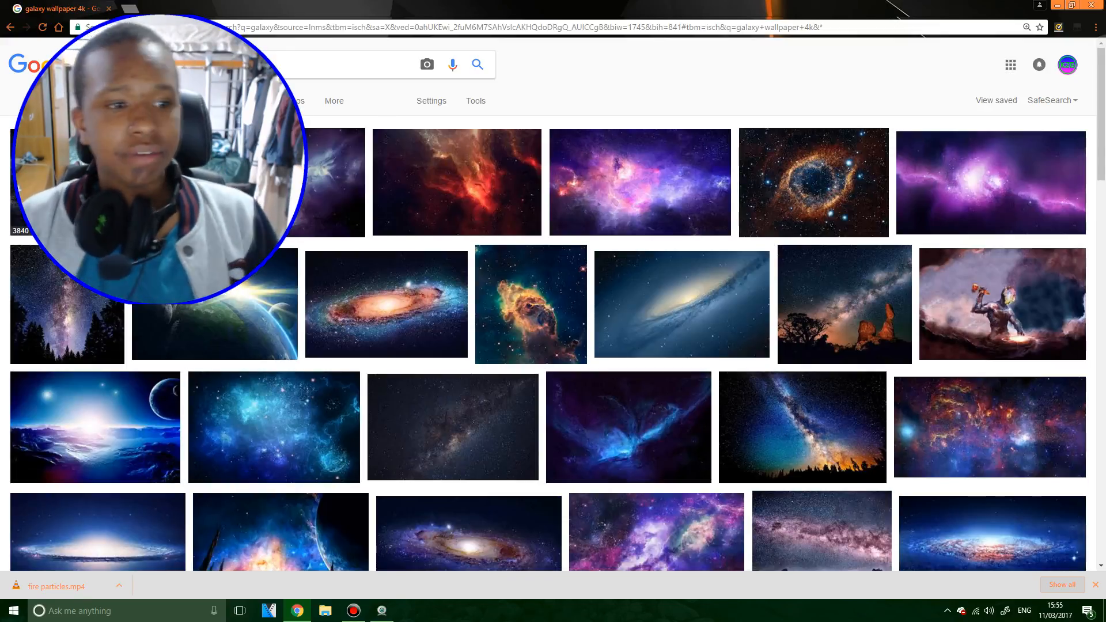
Save the 1920 × 1080 pink and blue galaxy image from the image results to the Pictures folder.
{"action": "left_click", "coordinate": [334, 185]}
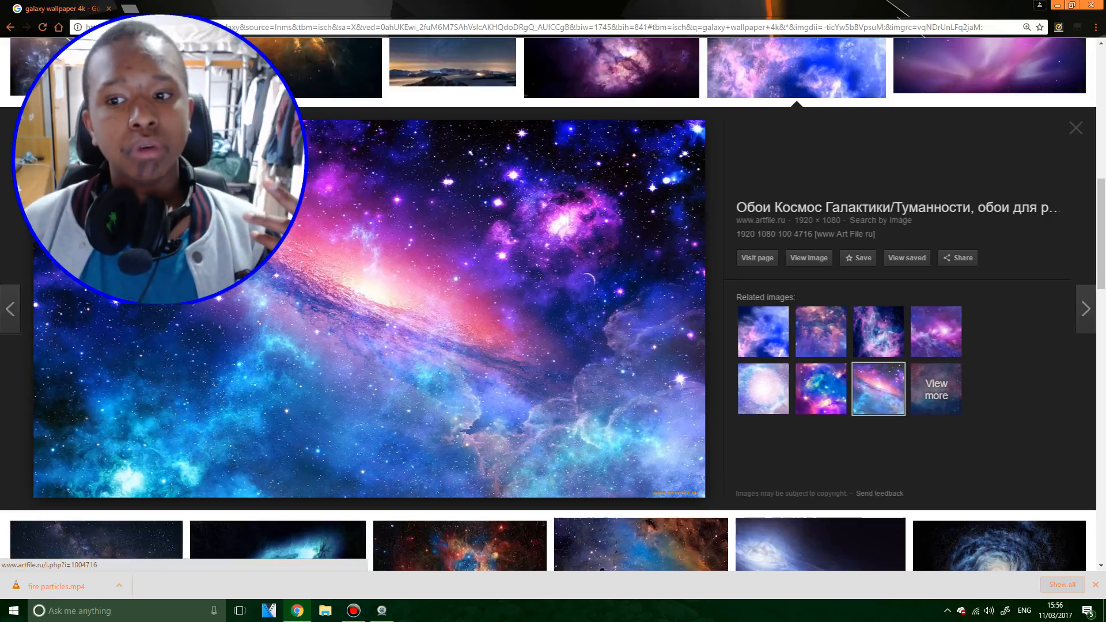
{"action": "right_click", "coordinate": [480, 241]}
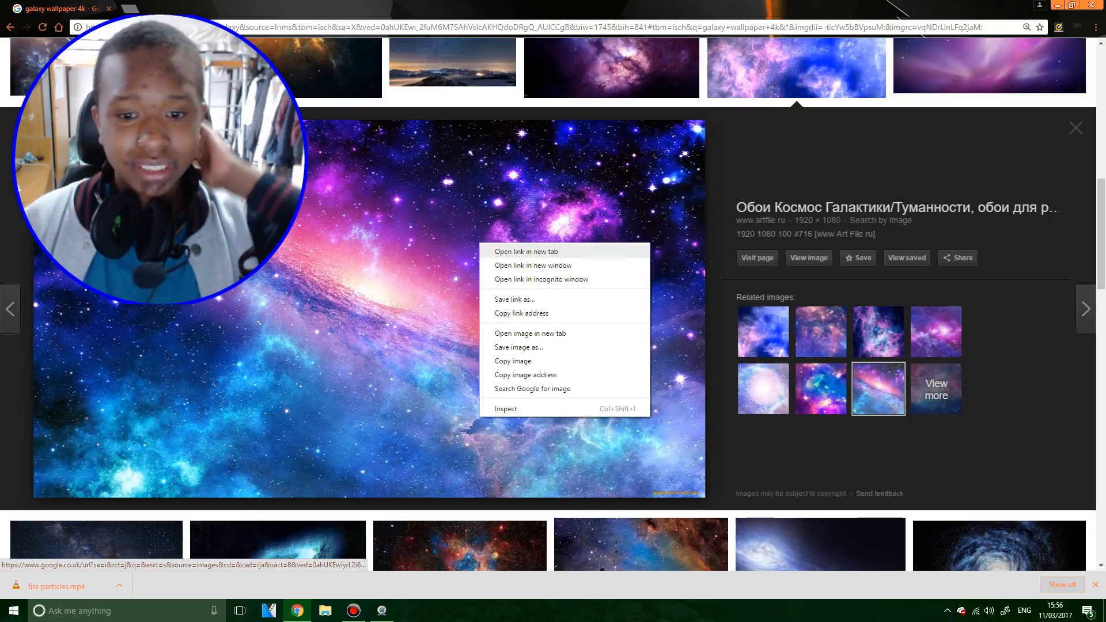
{"action": "left_click", "coordinate": [518, 347]}
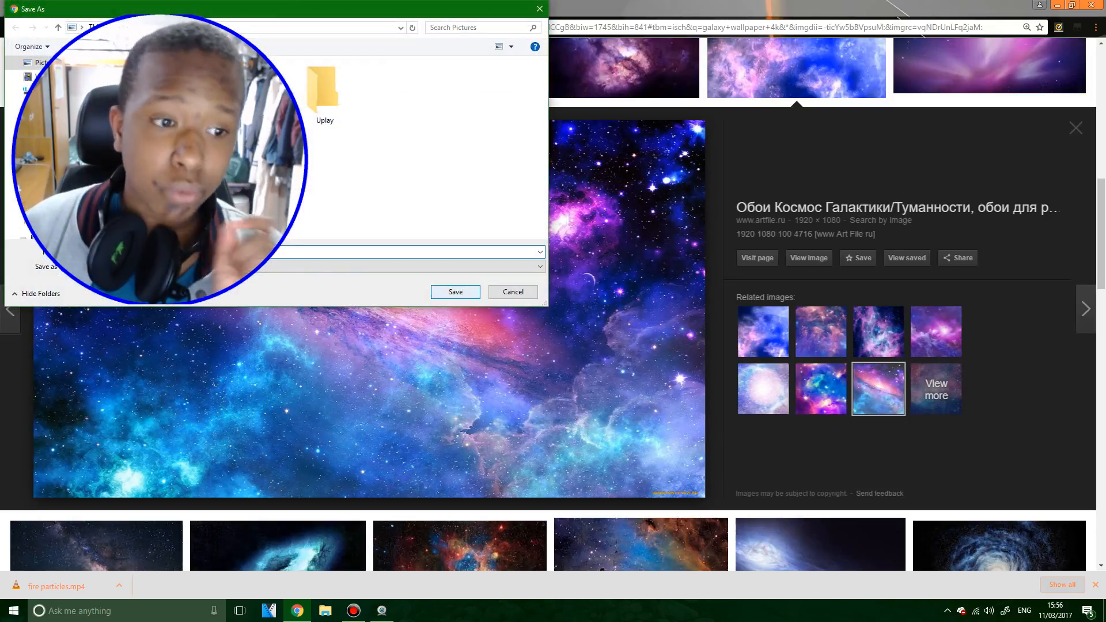
{"action": "left_click", "coordinate": [455, 292]}
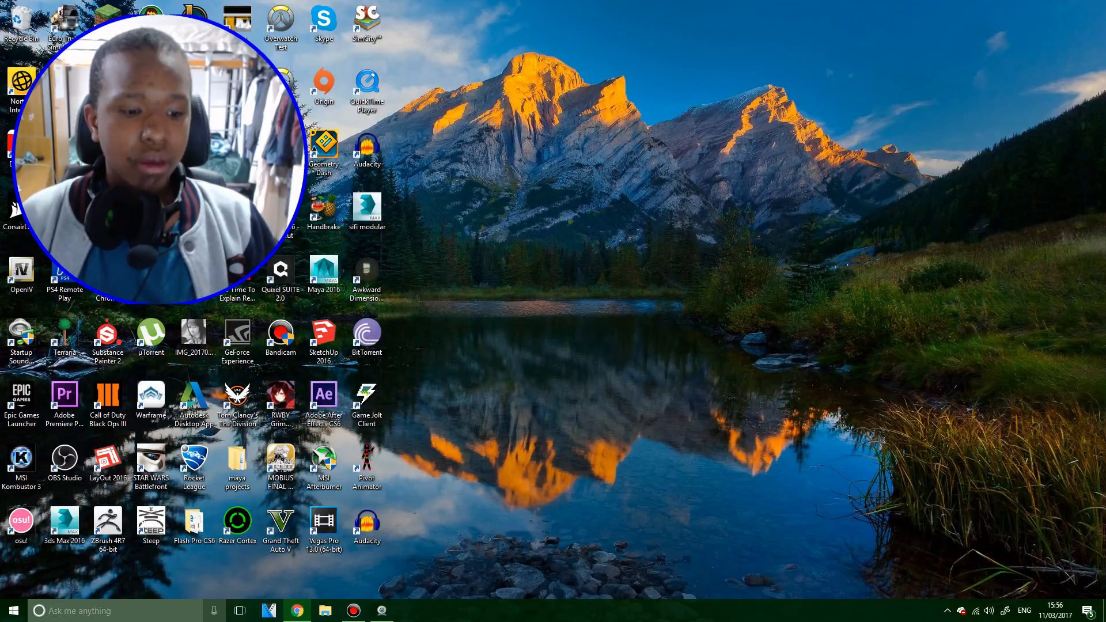
Find and launch Adobe Photoshop CS6.
{"action": "left_click", "coordinate": [153, 611]}
{"action": "type", "text": "ph"}
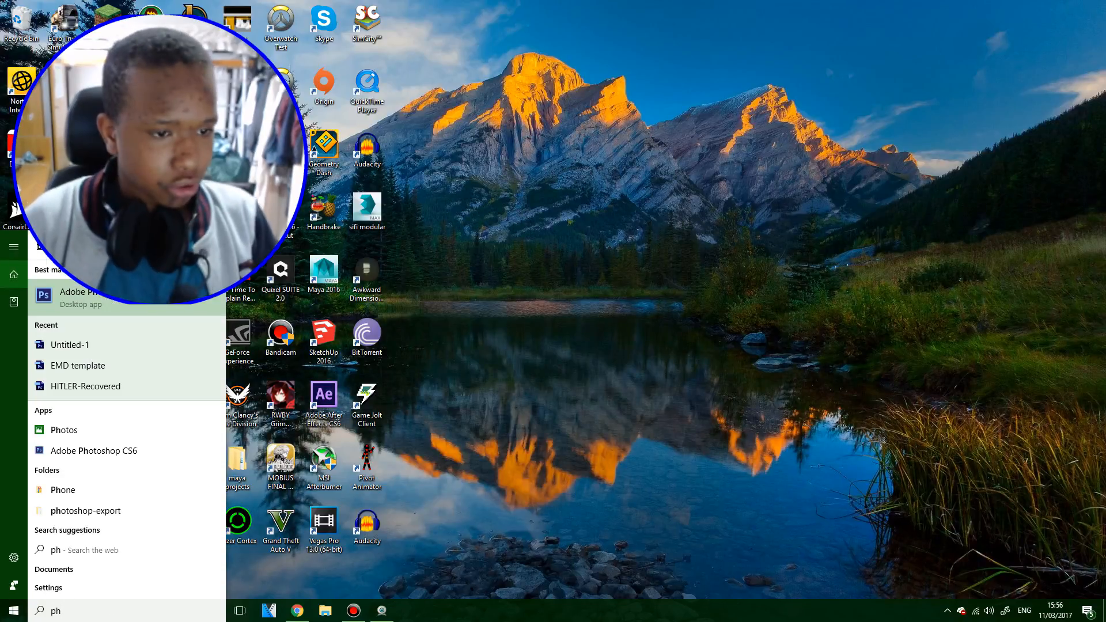
{"action": "left_click", "coordinate": [130, 295]}
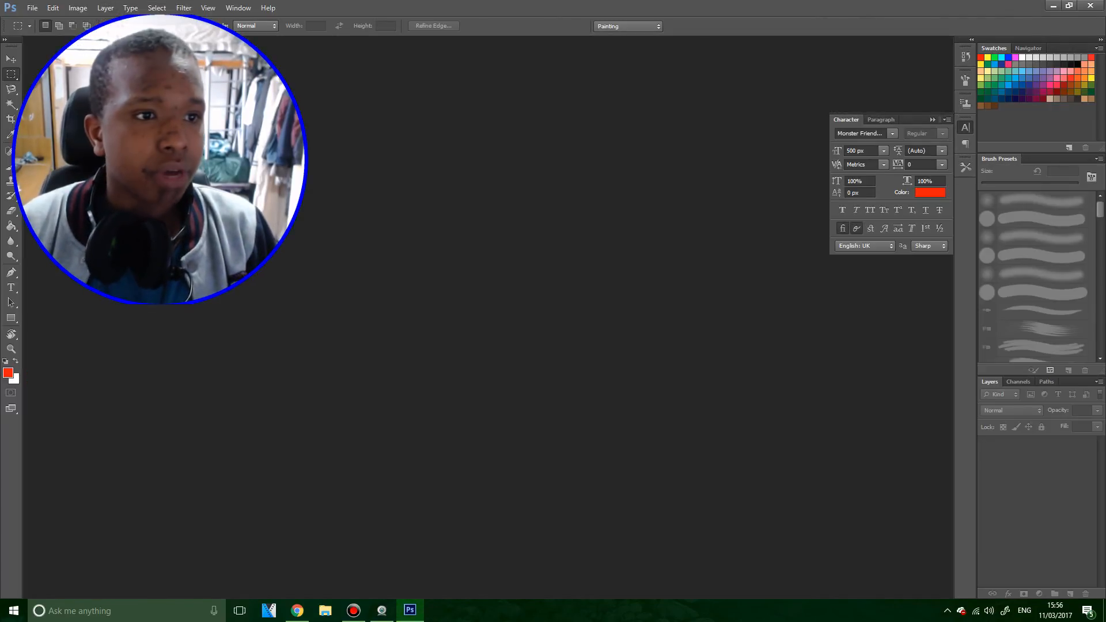
Create a new 2560 × 1440 pixel RGB document at 72 pixels/inch with a white background.
{"action": "left_click", "coordinate": [33, 9]}
{"action": "left_click", "coordinate": [42, 20]}
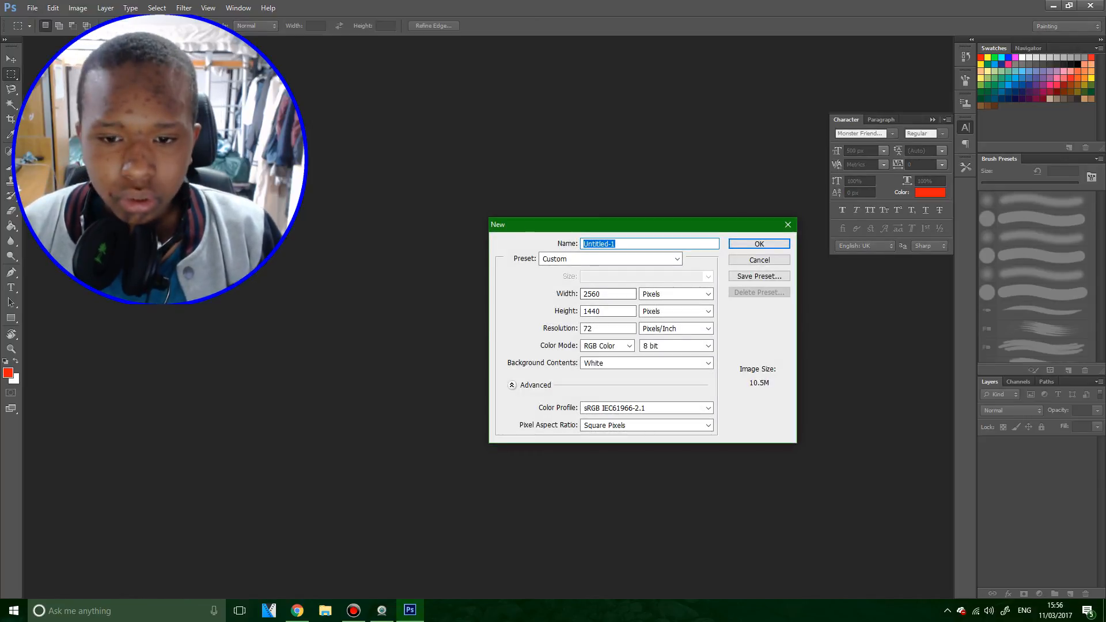
{"action": "key", "text": "Tab"}
{"action": "key", "text": "Tab"}
{"action": "left_click_drag", "start_coordinate": [583, 311], "coordinate": [602, 312]}
{"action": "key", "text": "Return"}
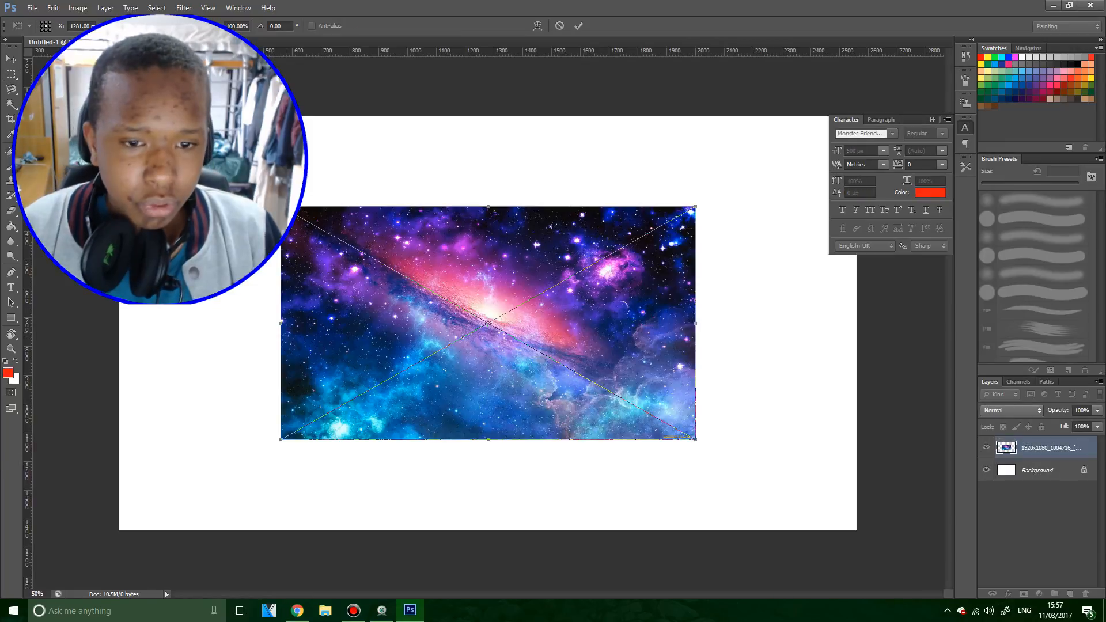
Enlarge the placed galaxy image until it fills the whole canvas and commit the placement.
{"action": "left_click_drag", "start_coordinate": [464, 321], "coordinate": [324, 411]}
{"action": "left_click_drag", "start_coordinate": [535, 297], "coordinate": [858, 115]}
{"action": "key", "text": "Return"}
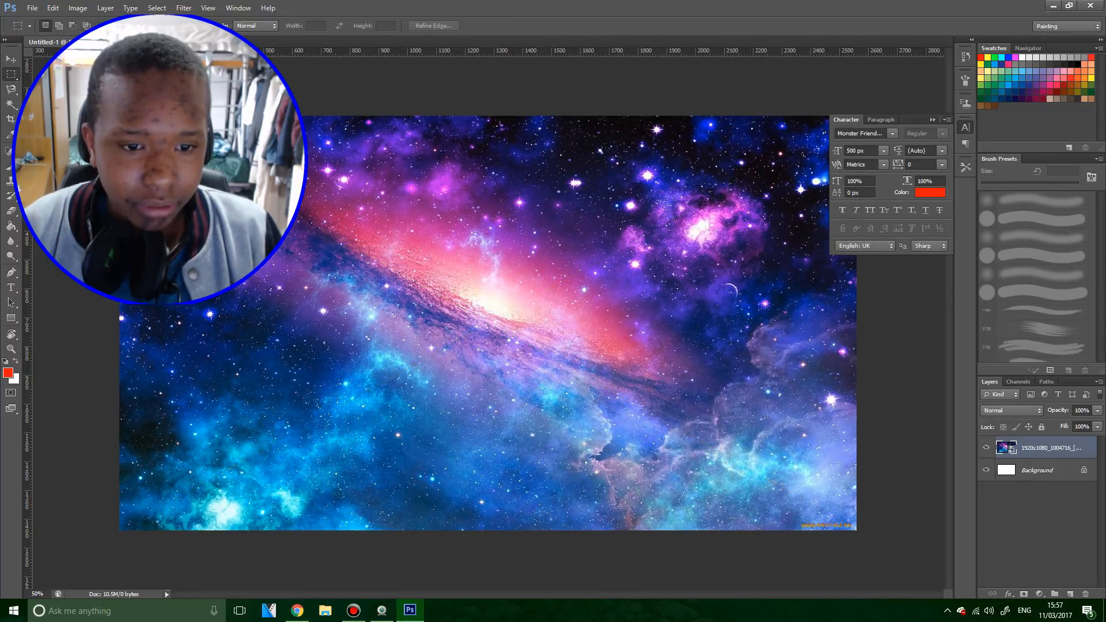
Collapse the Character settings and delete the white Background layer.
{"action": "left_click", "coordinate": [966, 128]}
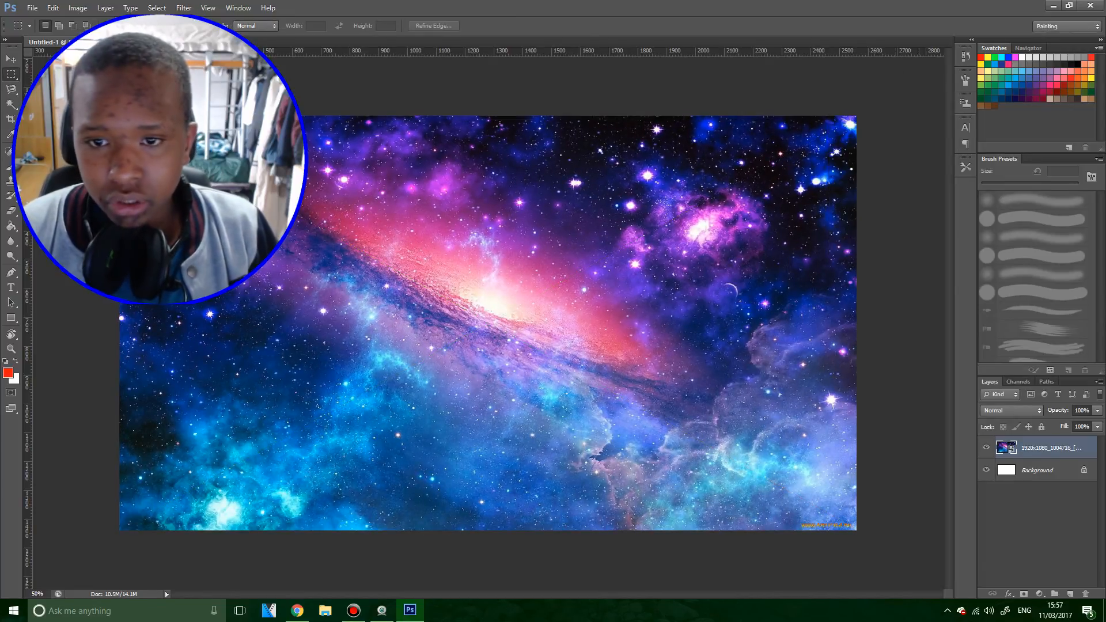
{"action": "key", "text": "v"}
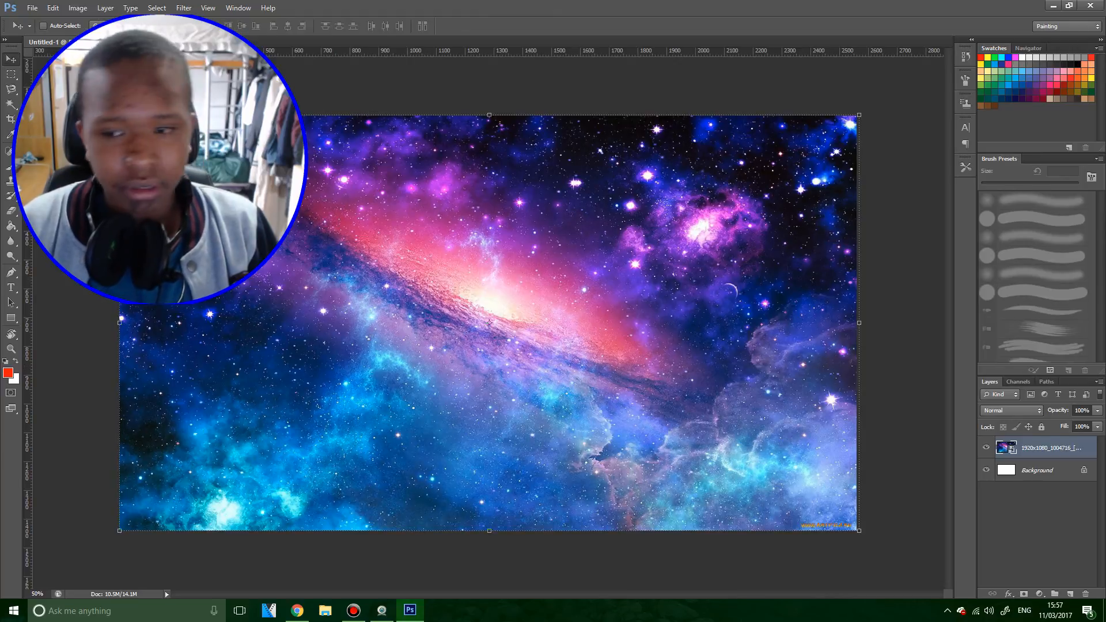
{"action": "left_click", "coordinate": [1038, 471]}
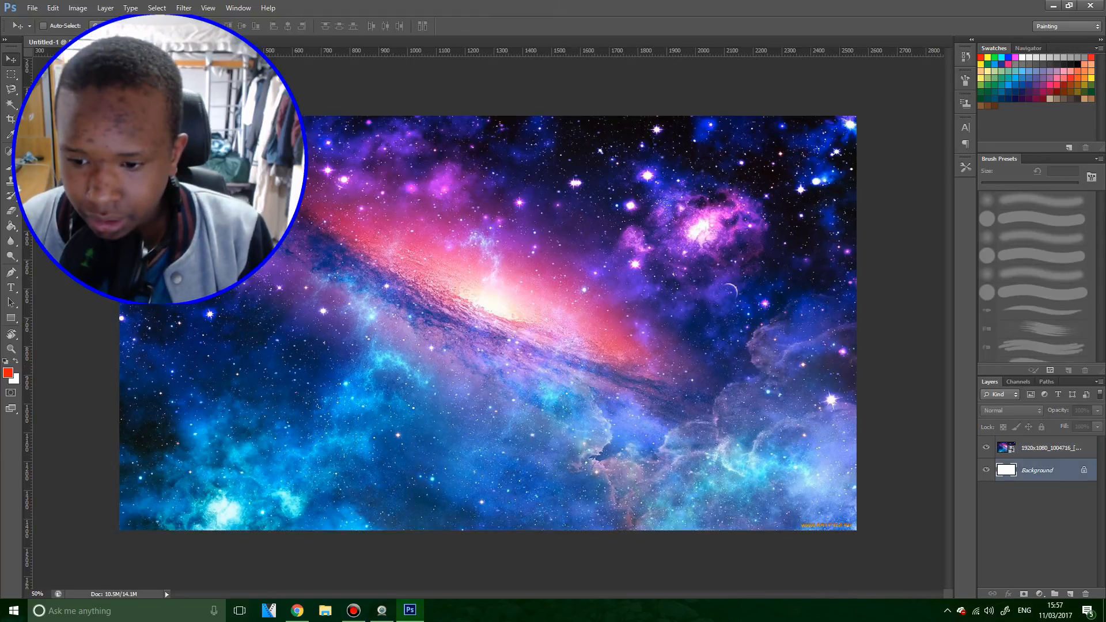
{"action": "key", "text": "Delete"}
{"action": "left_click", "coordinate": [1038, 507]}
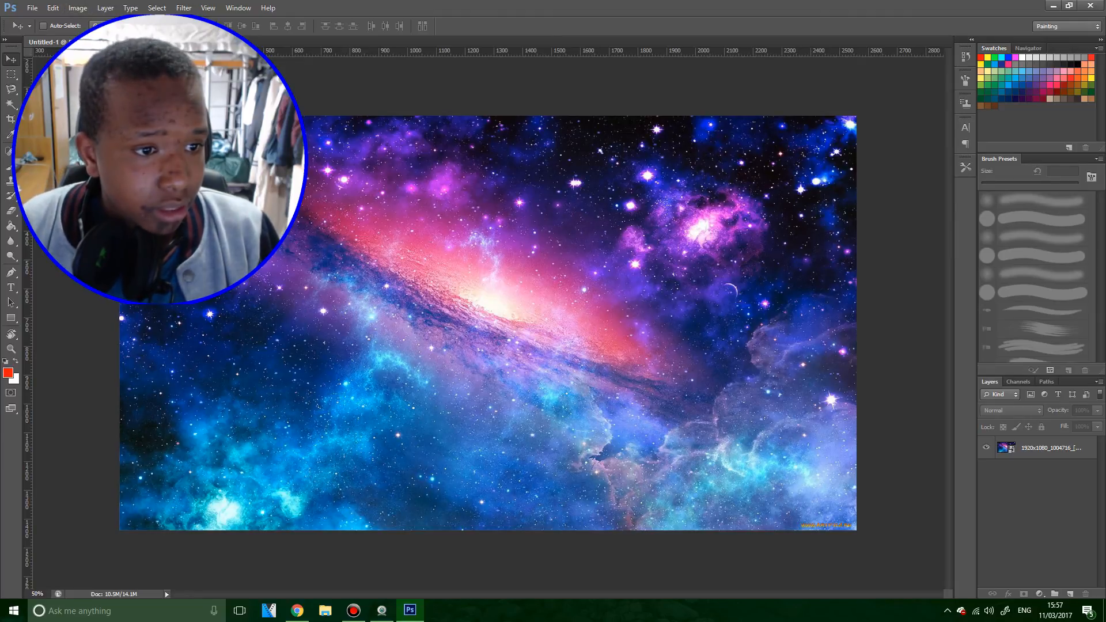
Add an Inner Shadow to the galaxy layer with 100% opacity, 20 px distance and an increased size.
{"action": "double_click", "coordinate": [1051, 449]}
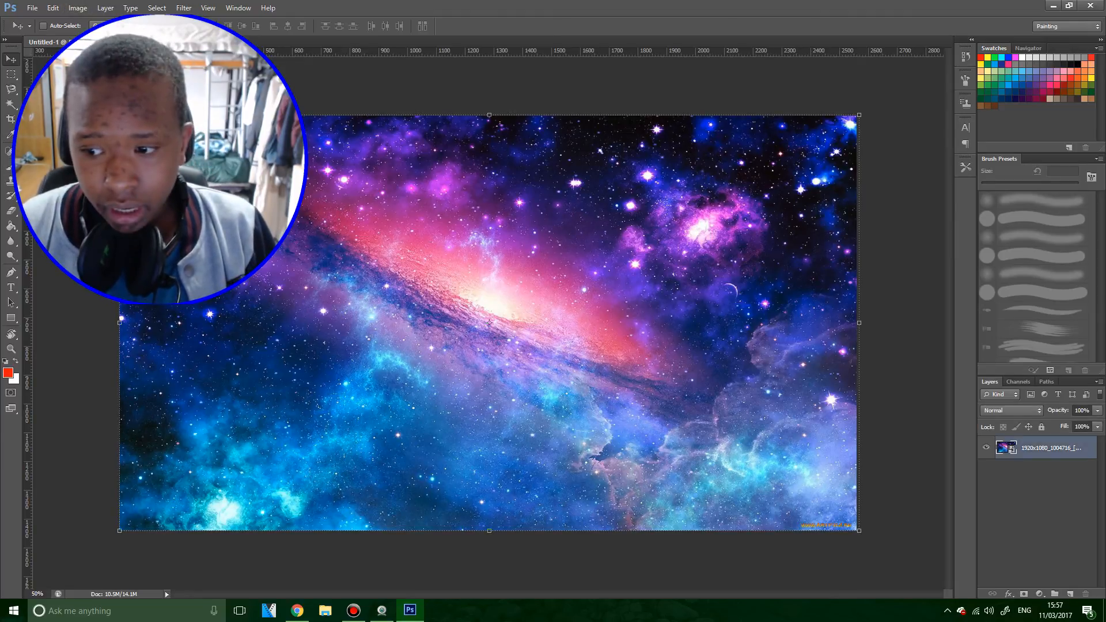
{"action": "double_click", "coordinate": [1069, 455]}
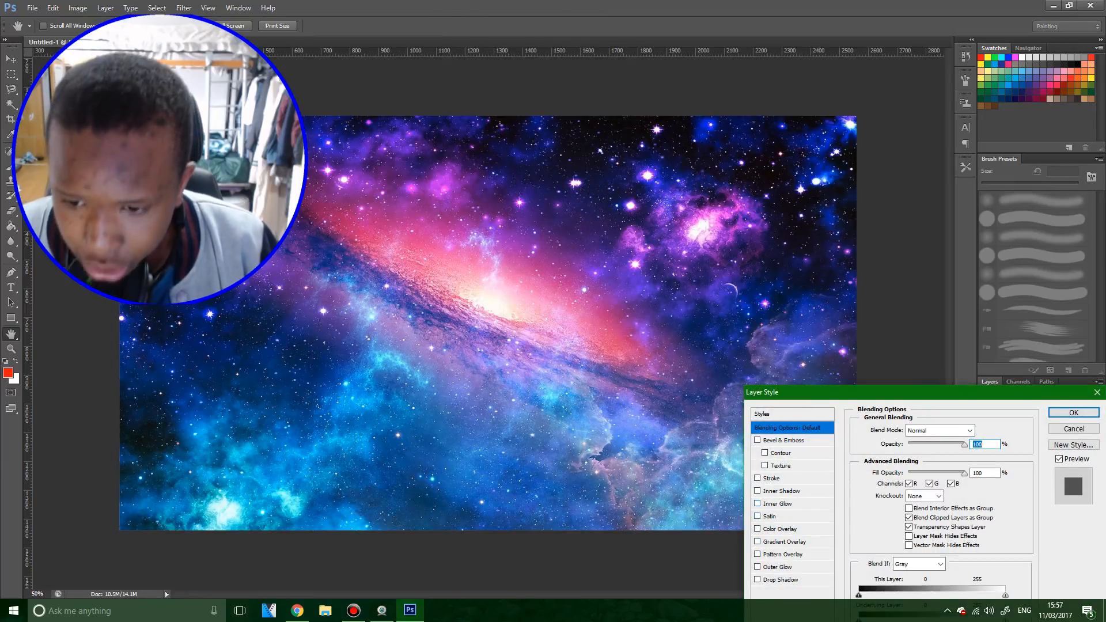
{"action": "left_click", "coordinate": [781, 491]}
{"action": "left_click_drag", "start_coordinate": [994, 396], "coordinate": [865, 365]}
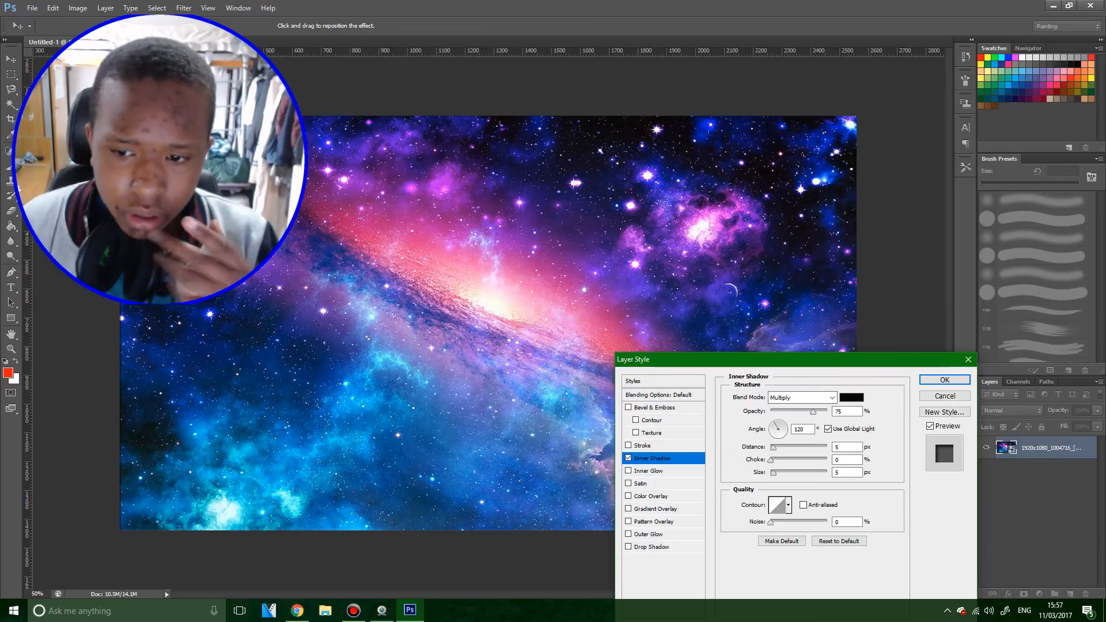
{"action": "left_click_drag", "start_coordinate": [813, 412], "coordinate": [828, 412]}
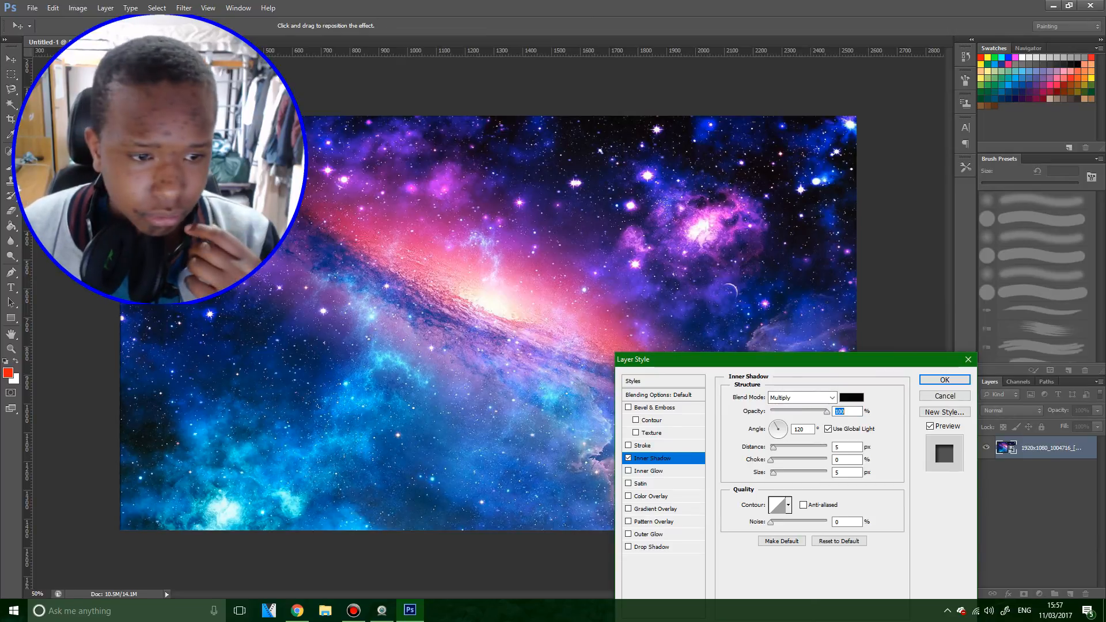
{"action": "left_click_drag", "start_coordinate": [774, 447], "coordinate": [784, 472]}
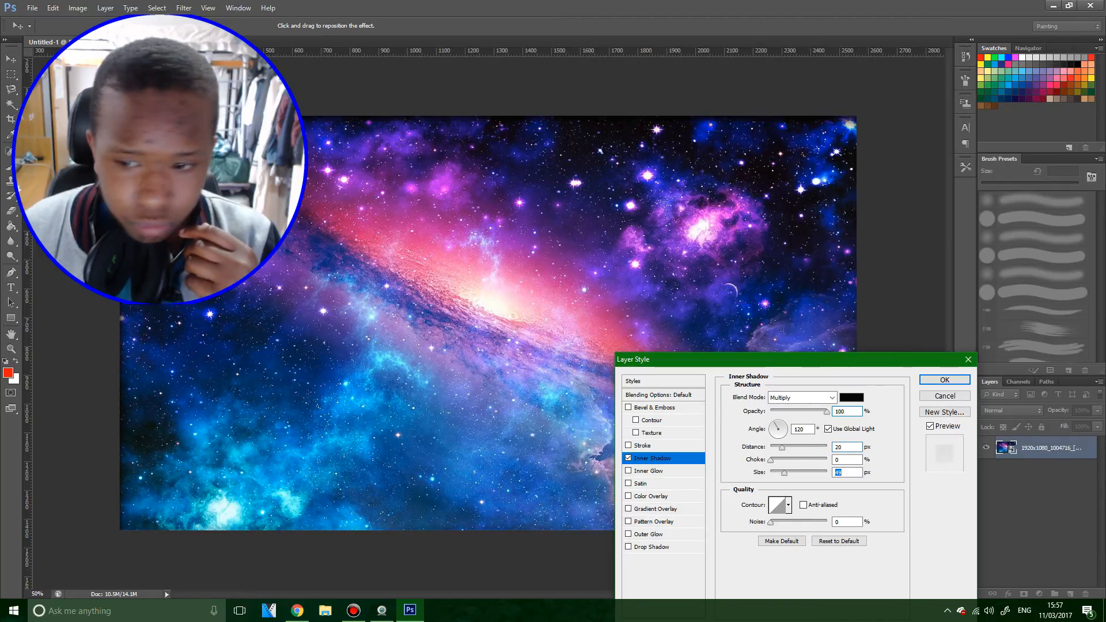
{"action": "key", "text": "Return"}
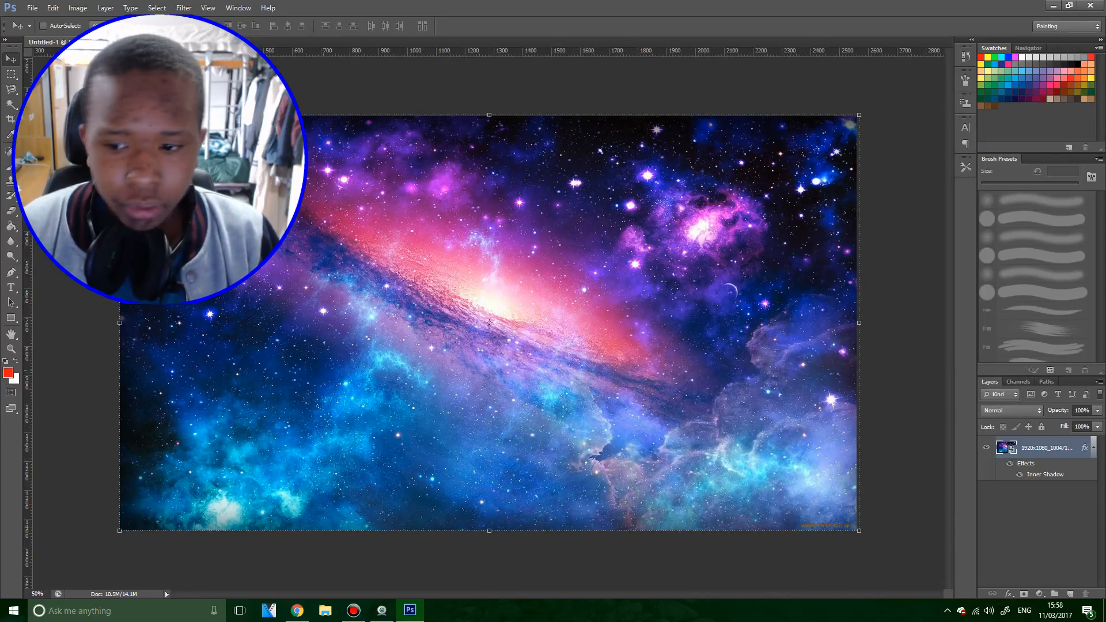
Enlarge the galaxy image slightly past the canvas's right and bottom edges and commit the transform.
{"action": "mouse_move", "coordinate": [489, 322]}
{"action": "left_mouse_down"}
{"action": "mouse_move", "coordinate": [477, 286]}
{"action": "mouse_move", "coordinate": [489, 322]}
{"action": "left_mouse_up"}
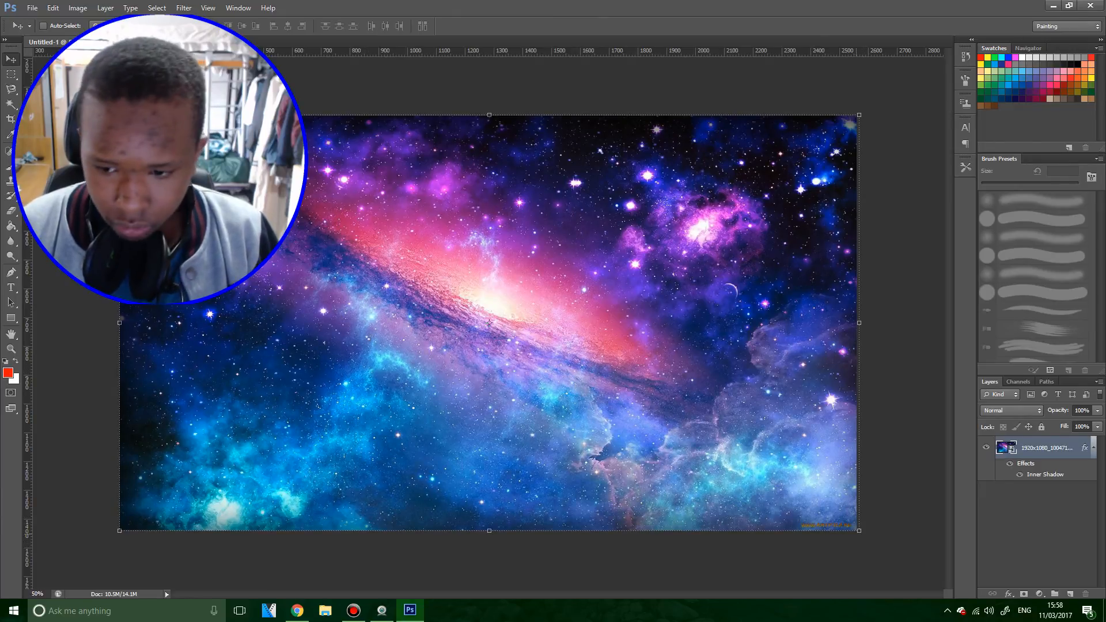
{"action": "left_click_drag", "start_coordinate": [859, 531], "coordinate": [874, 538]}
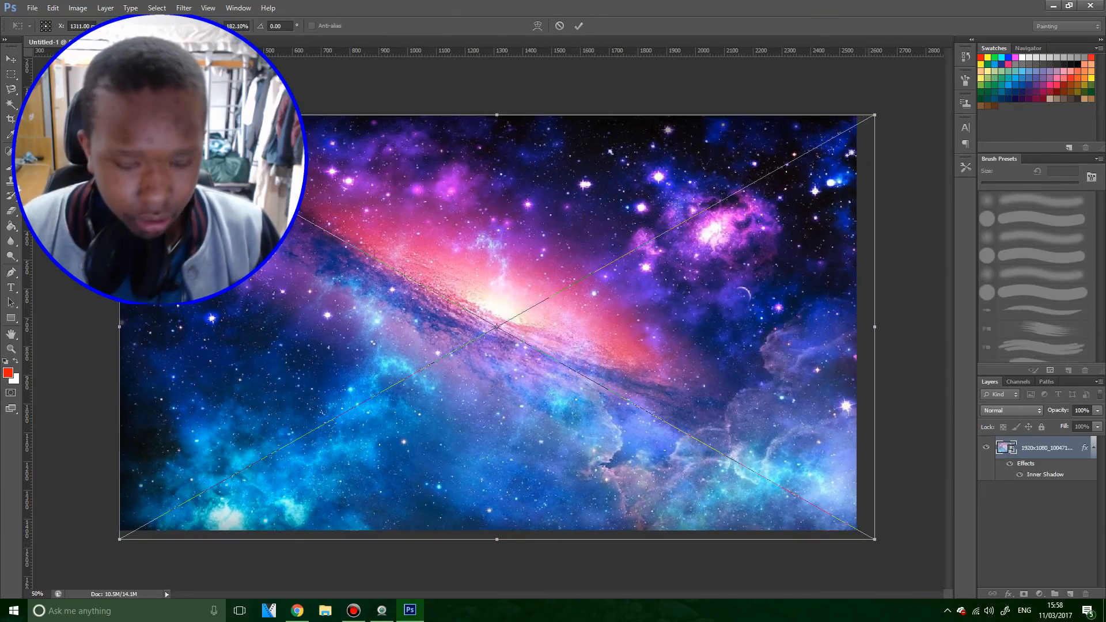
{"action": "key", "text": "Return"}
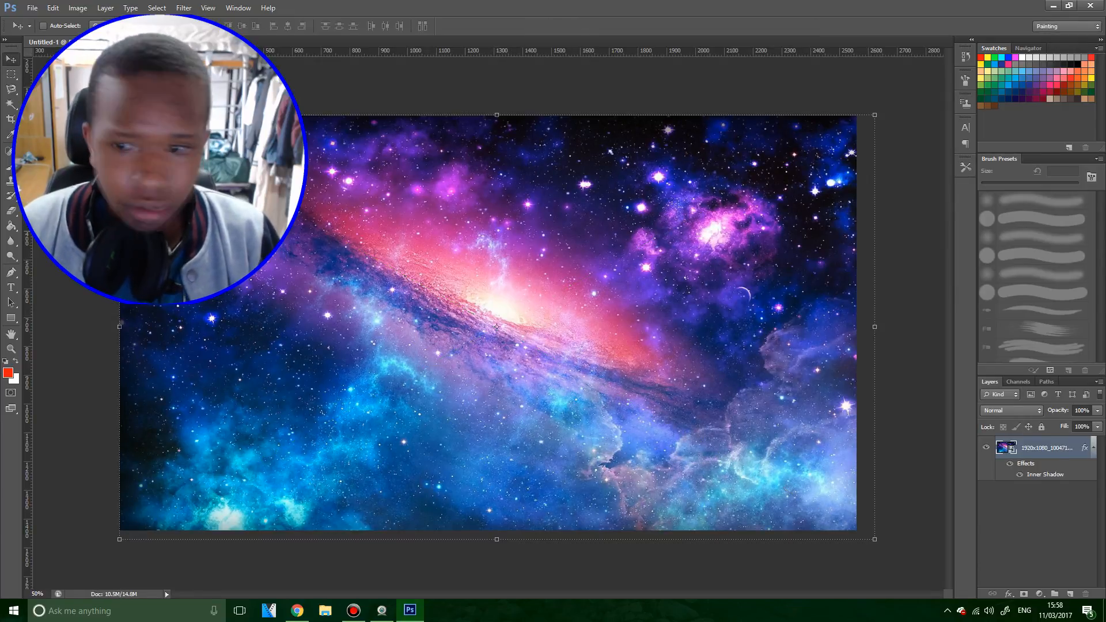
Select the galaxy layer and add a new empty layer above it.
{"action": "left_click", "coordinate": [1041, 523]}
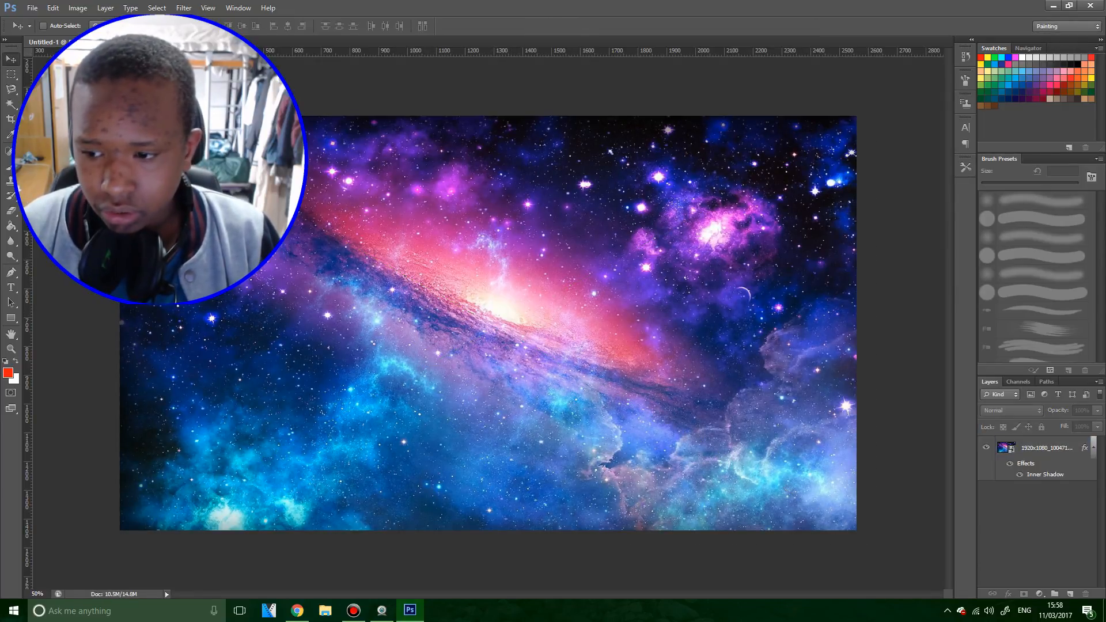
{"action": "double_click", "coordinate": [1047, 448]}
{"action": "key", "text": "Return"}
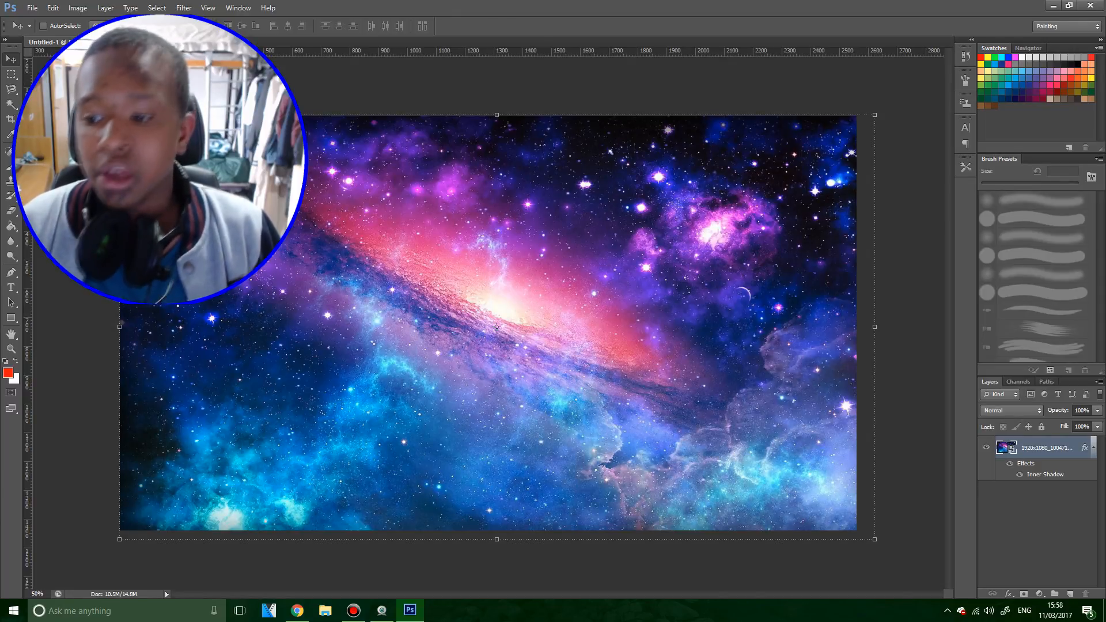
{"action": "left_click", "coordinate": [1070, 594]}
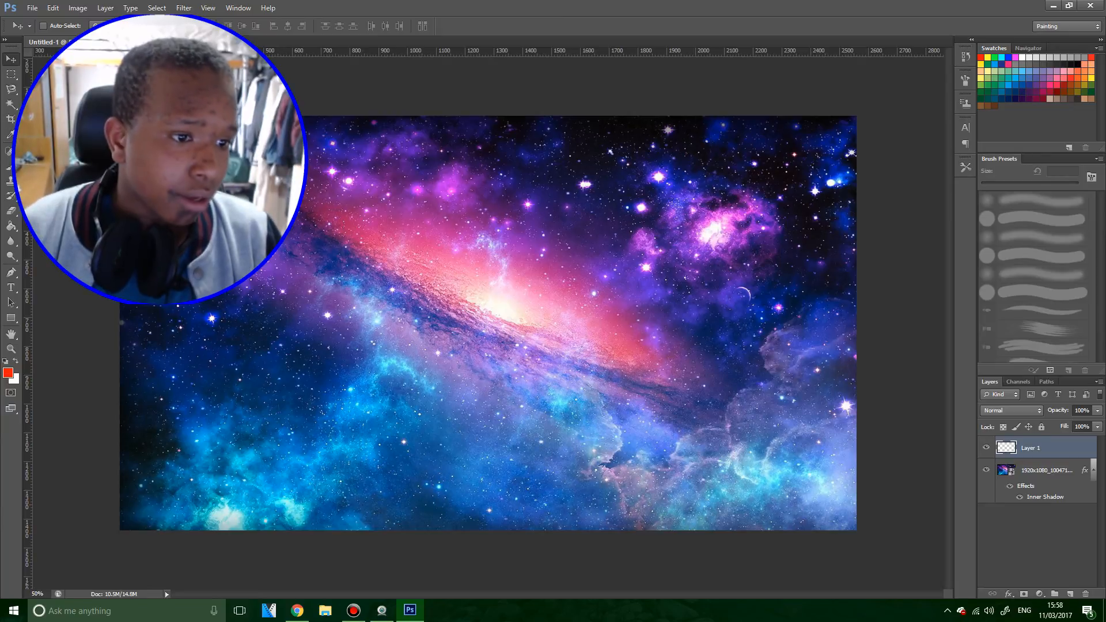
Create a rectangle shape 16 px wide and 9 px high on the new layer.
{"action": "left_click", "coordinate": [11, 318]}
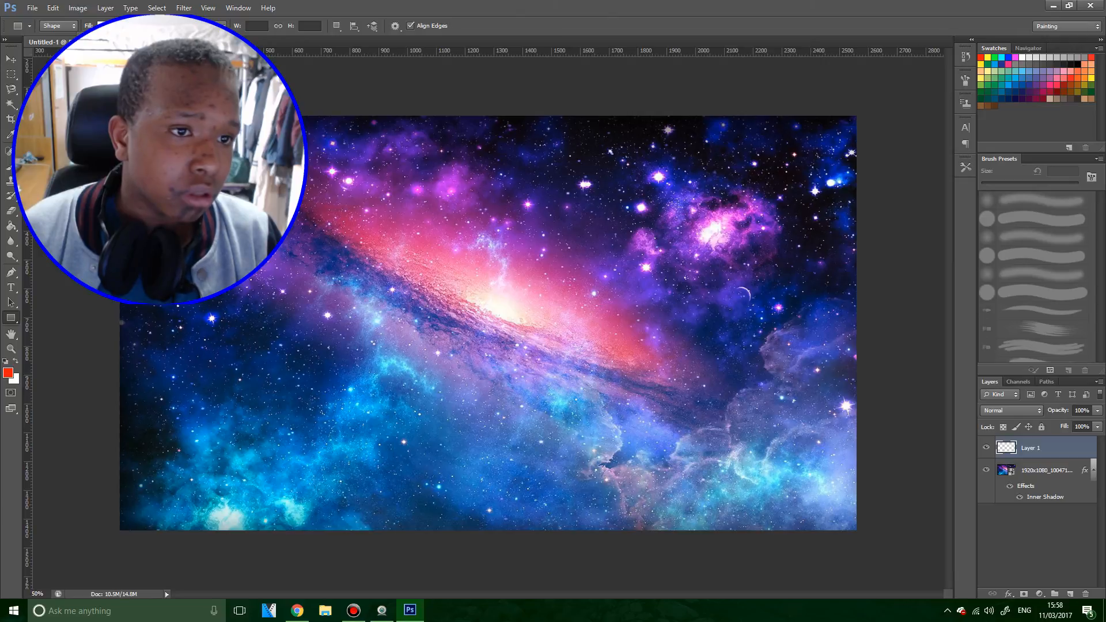
{"action": "left_click", "coordinate": [488, 323]}
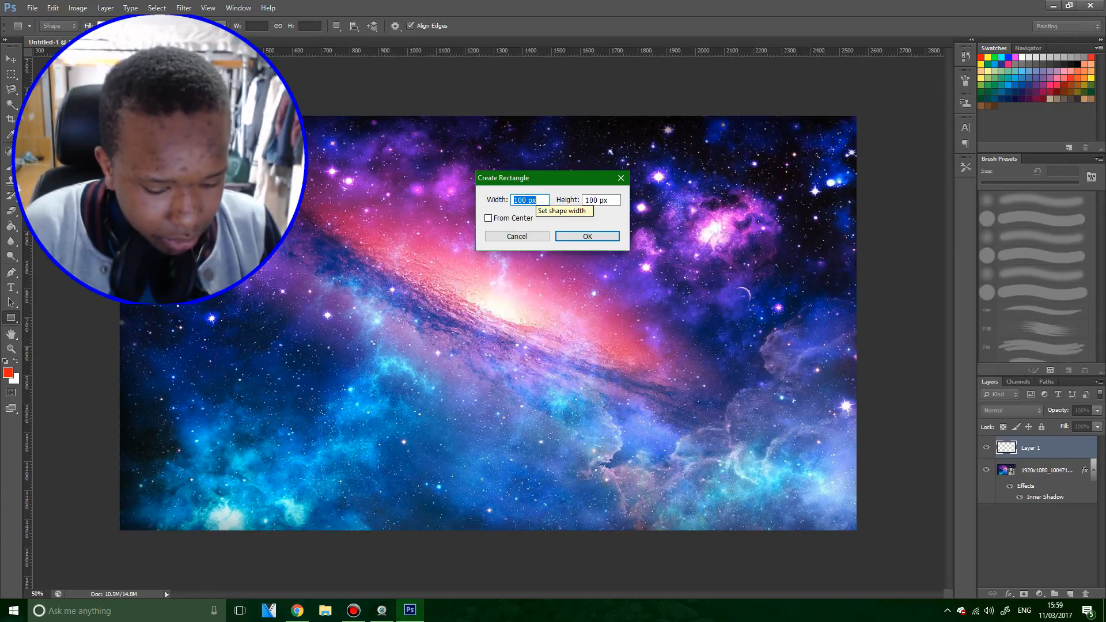
{"action": "type", "text": "16"}
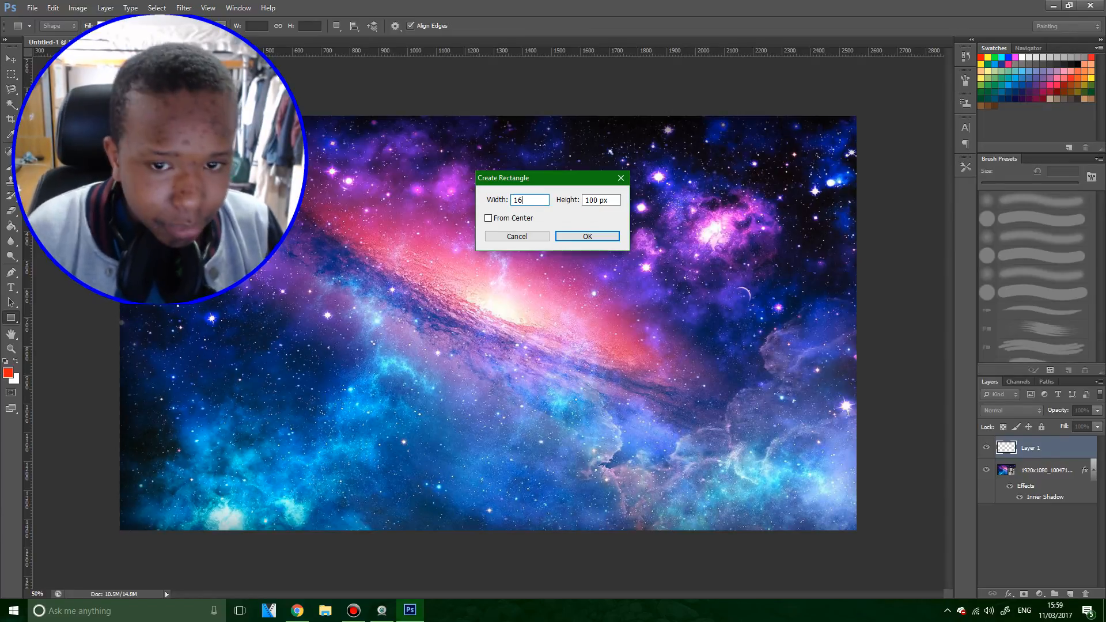
{"action": "key", "text": "Tab"}
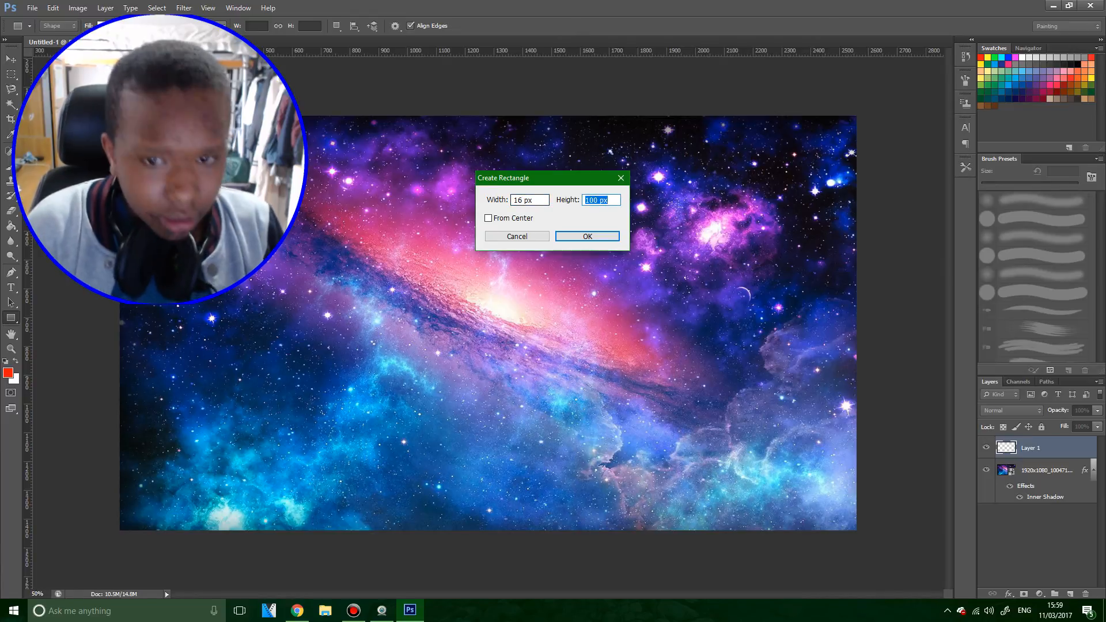
{"action": "type", "text": "9"}
{"action": "left_click", "coordinate": [588, 237]}
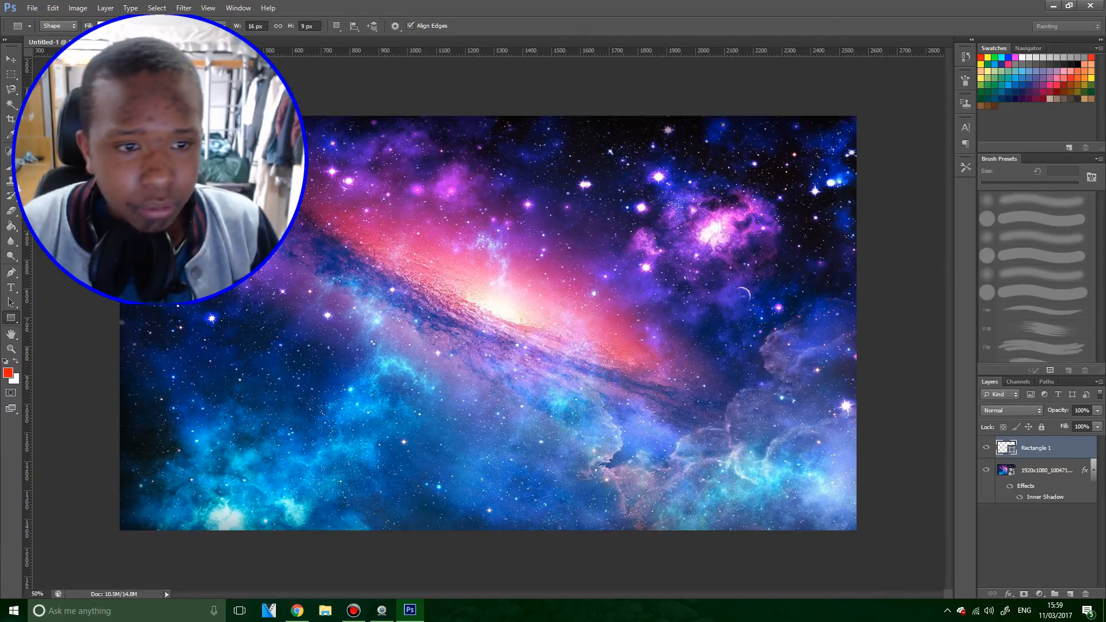
Scale the rectangle up into a large frame in the canvas's upper-left area and commit the transform.
{"action": "key", "text": "v"}
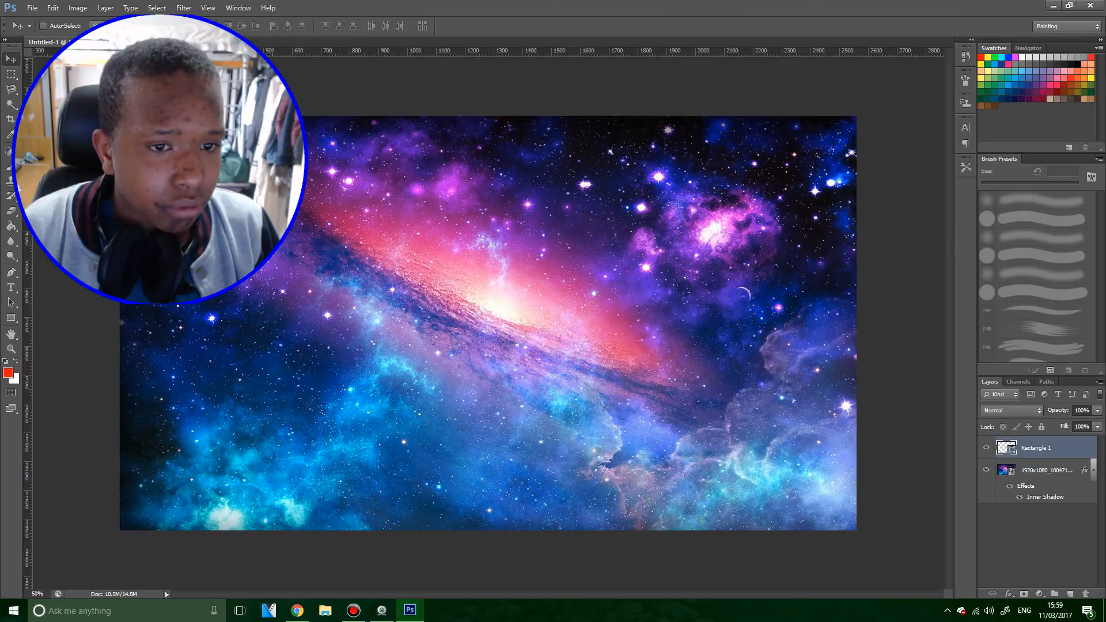
{"action": "key", "text": "ctrl+t"}
{"action": "left_click_drag", "start_coordinate": [183, 207], "coordinate": [354, 291]}
{"action": "left_click_drag", "start_coordinate": [354, 194], "coordinate": [472, 127]}
{"action": "left_click_drag", "start_coordinate": [450, 201], "coordinate": [418, 258]}
{"action": "left_click_drag", "start_coordinate": [441, 183], "coordinate": [444, 181]}
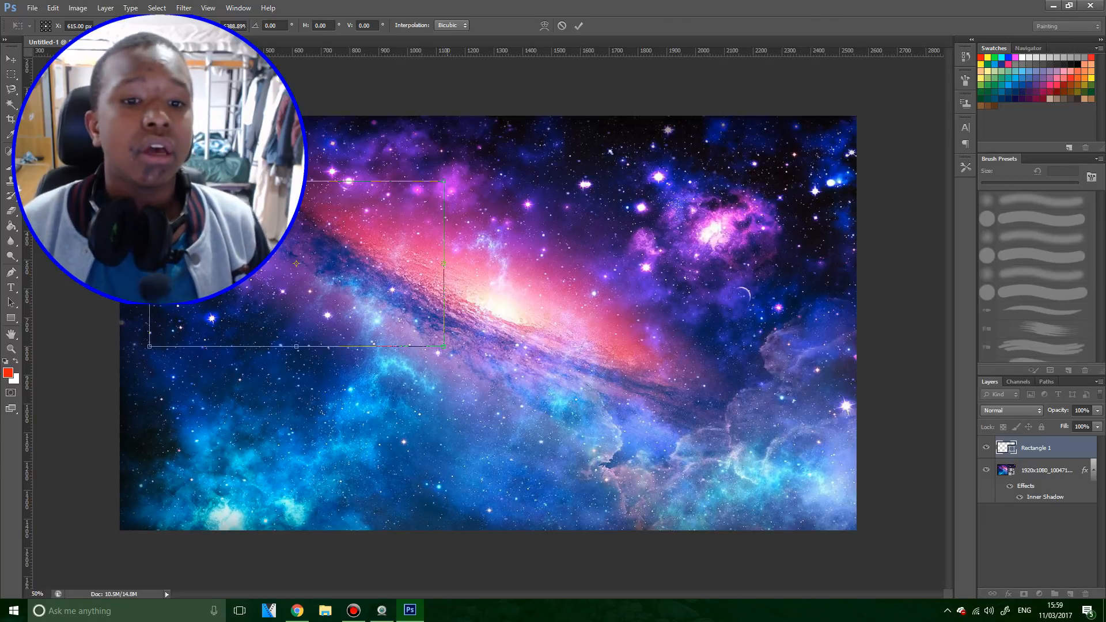
{"action": "left_click_drag", "start_coordinate": [296, 264], "coordinate": [299, 225]}
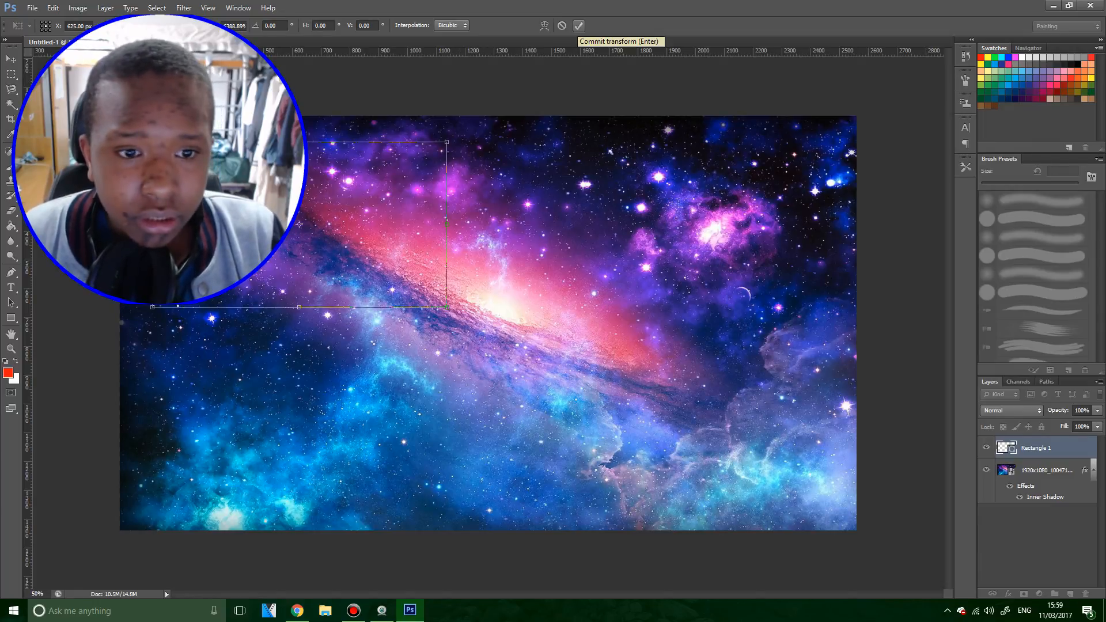
{"action": "left_click", "coordinate": [579, 25]}
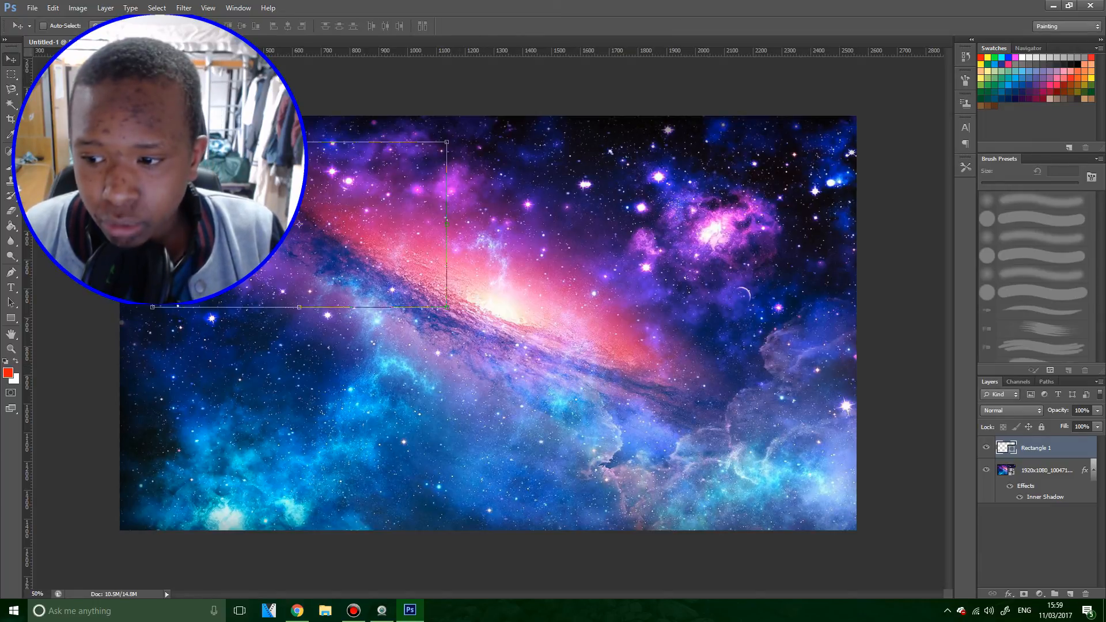
Add a black 35 px Stroke effect positioned outside to the rectangle layer.
{"action": "double_click", "coordinate": [1072, 448]}
{"action": "left_click_drag", "start_coordinate": [736, 439], "coordinate": [789, 296]}
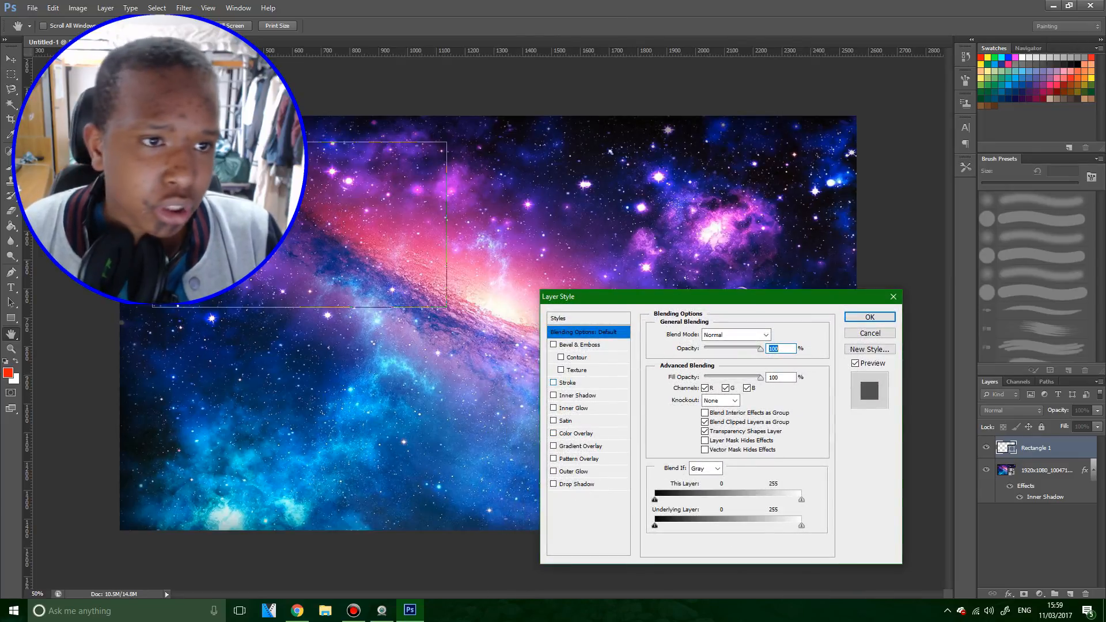
{"action": "left_click", "coordinate": [568, 382]}
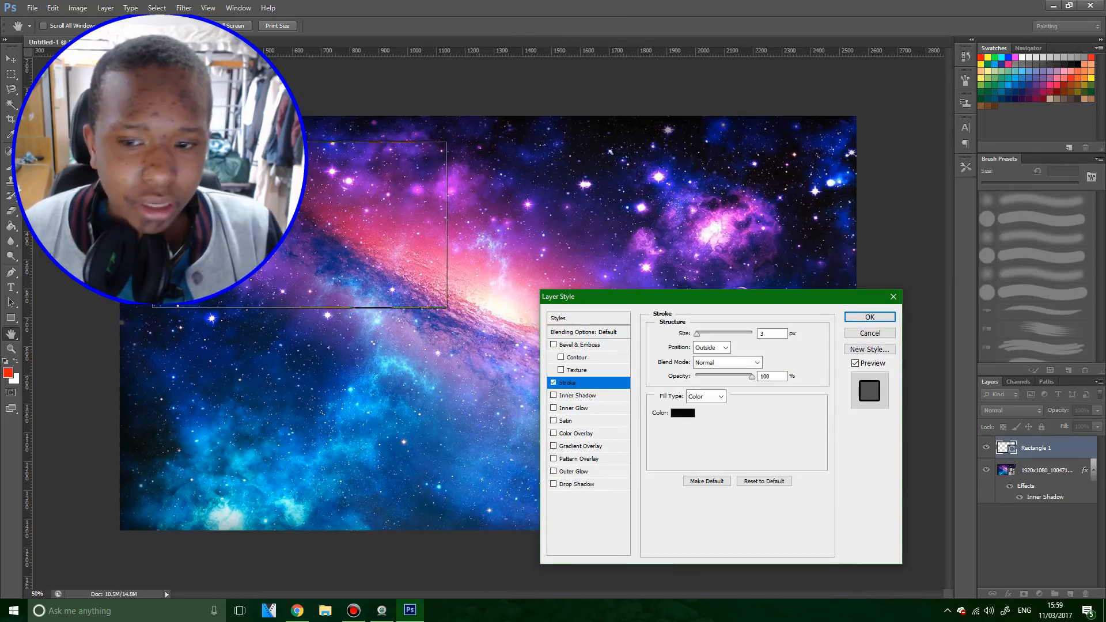
{"action": "left_click_drag", "start_coordinate": [697, 334], "coordinate": [706, 334]}
{"action": "left_click", "coordinate": [711, 347]}
{"action": "left_click", "coordinate": [708, 355]}
Set the stroke's blend mode to Color and its size to 29 px.
{"action": "left_click", "coordinate": [756, 362]}
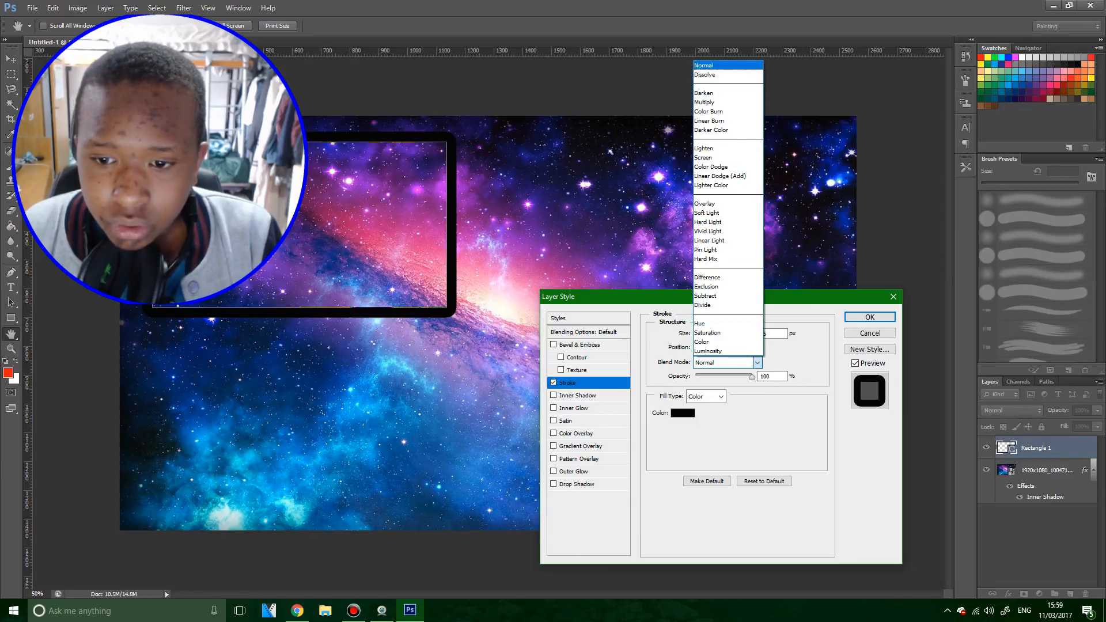
{"action": "left_click", "coordinate": [709, 65]}
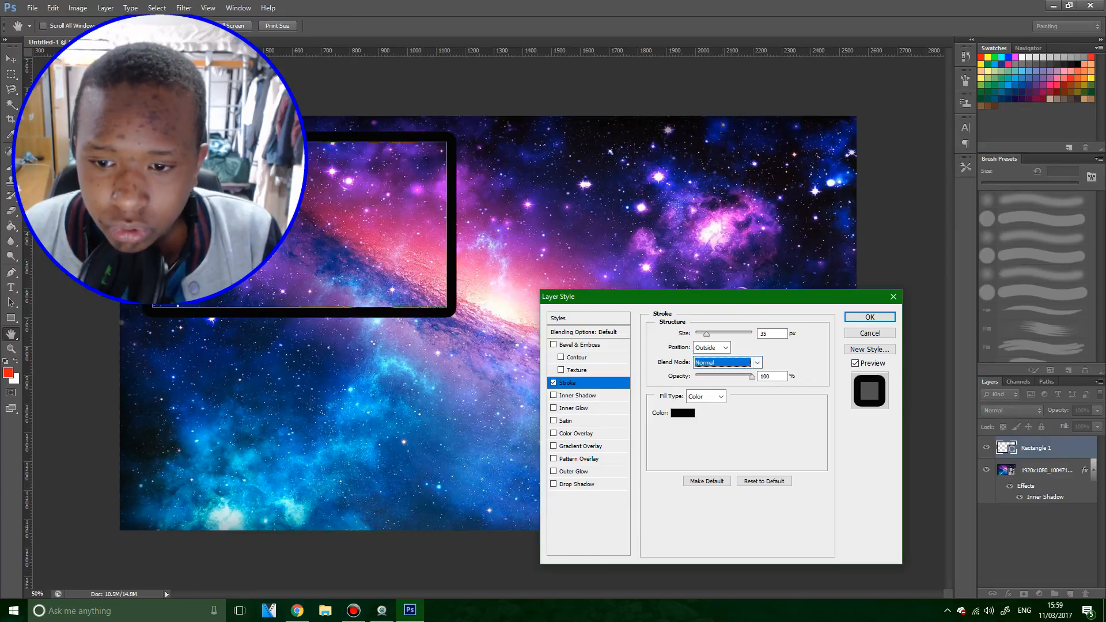
{"action": "left_click", "coordinate": [757, 362]}
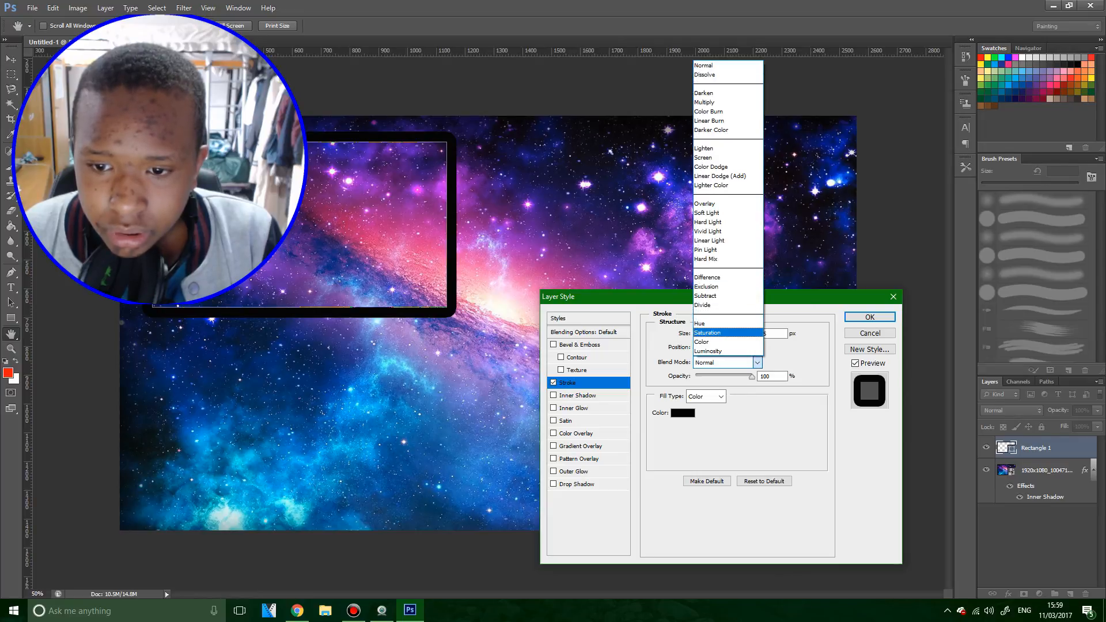
{"action": "left_click", "coordinate": [721, 343]}
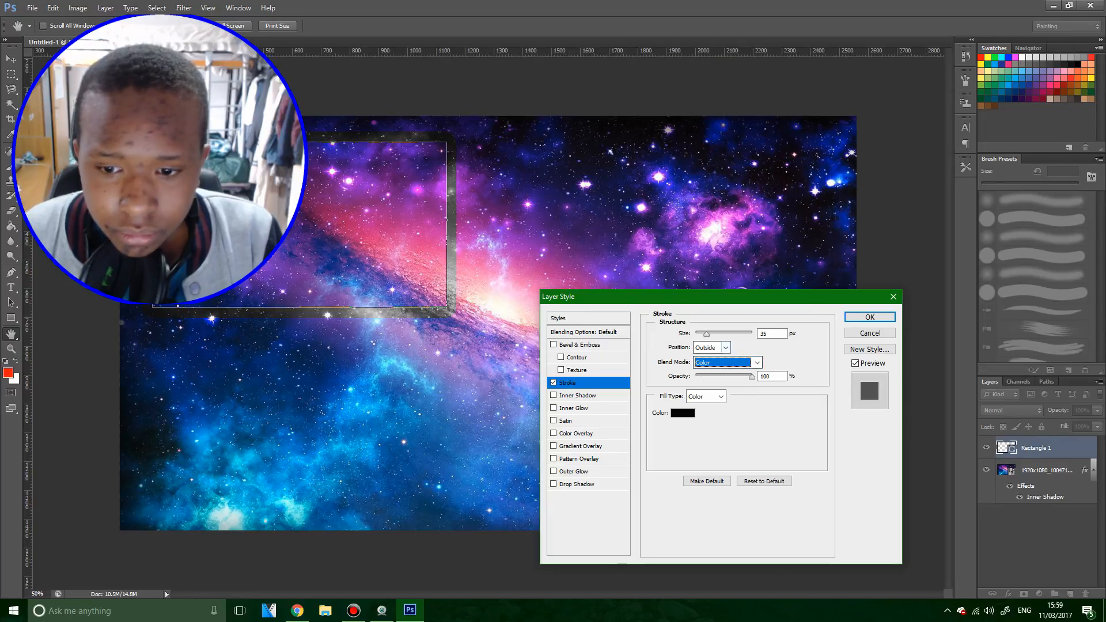
{"action": "mouse_move", "coordinate": [707, 333]}
{"action": "left_mouse_down"}
{"action": "mouse_move", "coordinate": [752, 333]}
{"action": "mouse_move", "coordinate": [706, 333]}
{"action": "left_mouse_up"}
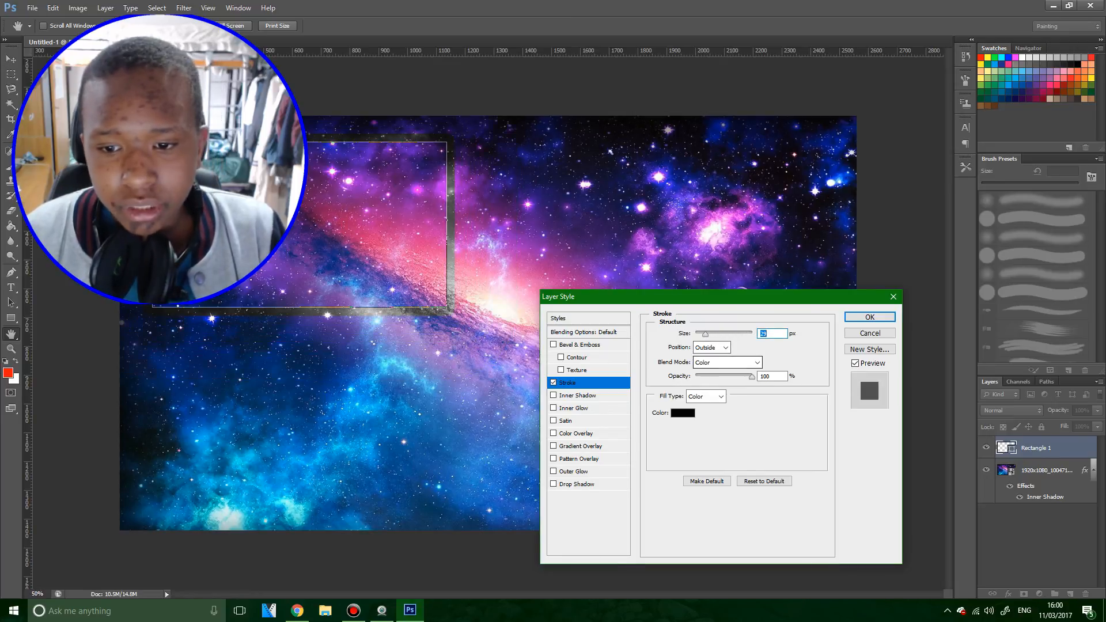
Try the Overlay blend mode on the rectangle's stroke and return the mode to Normal.
{"action": "left_click", "coordinate": [744, 362]}
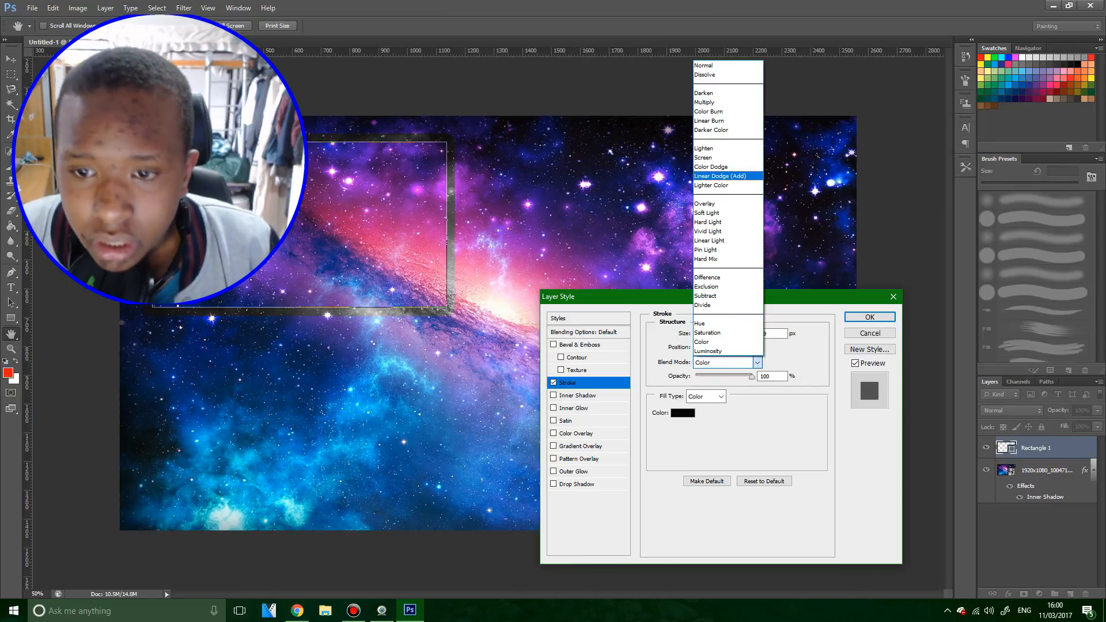
{"action": "left_click", "coordinate": [706, 203]}
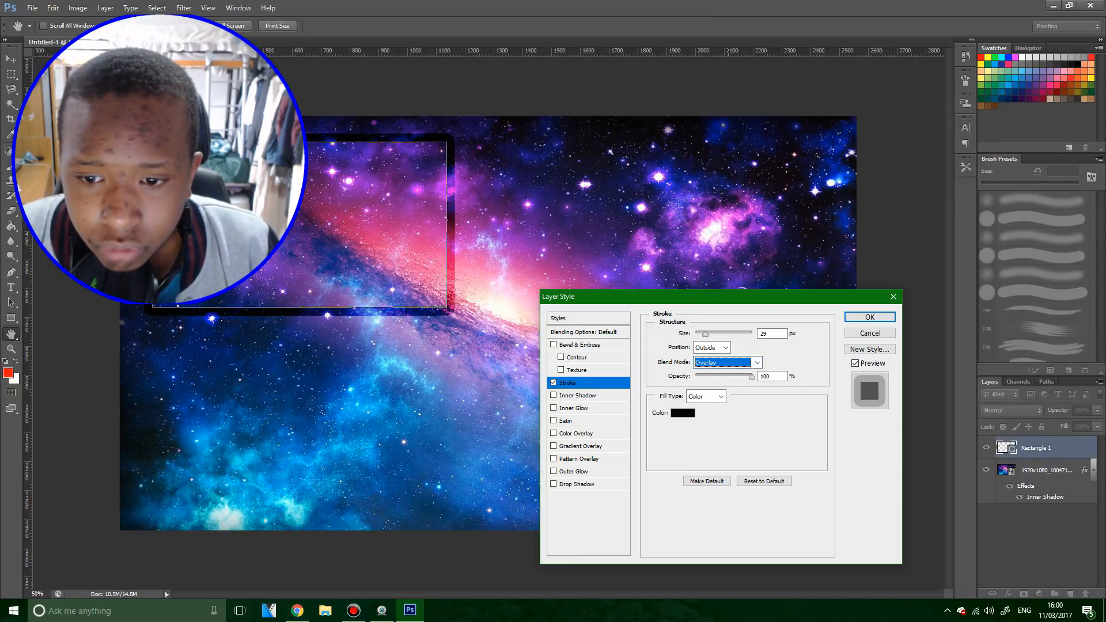
{"action": "left_click", "coordinate": [744, 362]}
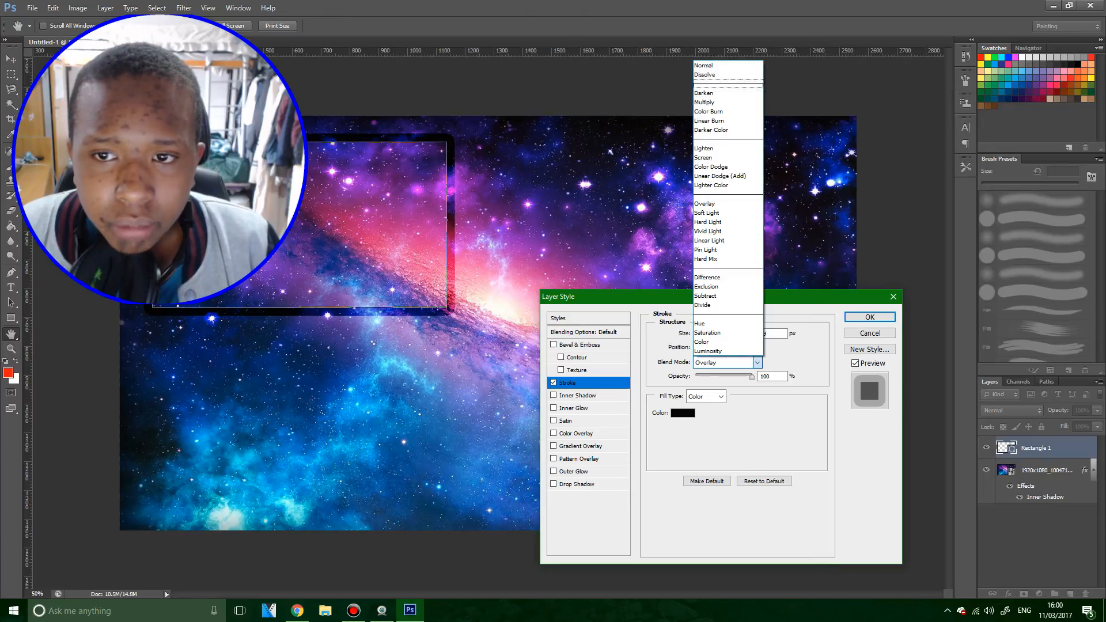
{"action": "left_click", "coordinate": [712, 65]}
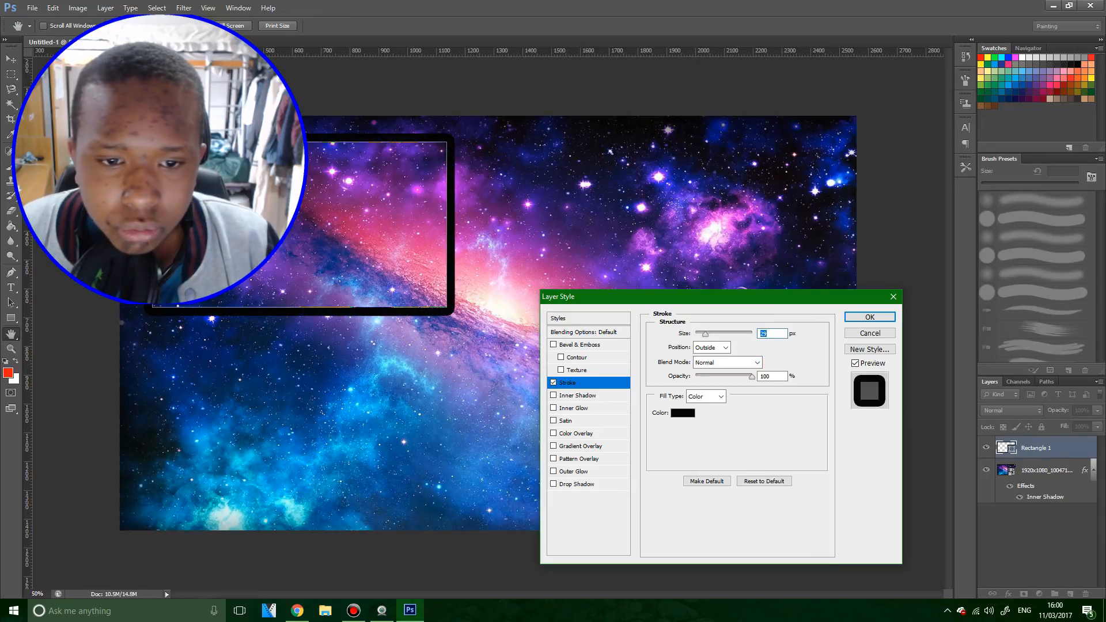
{"action": "left_click", "coordinate": [683, 413]}
{"action": "left_click", "coordinate": [504, 354]}
{"action": "left_click", "coordinate": [490, 370]}
{"action": "left_click_drag", "start_coordinate": [503, 355], "coordinate": [503, 433]}
{"action": "left_click_drag", "start_coordinate": [490, 381], "coordinate": [489, 335]}
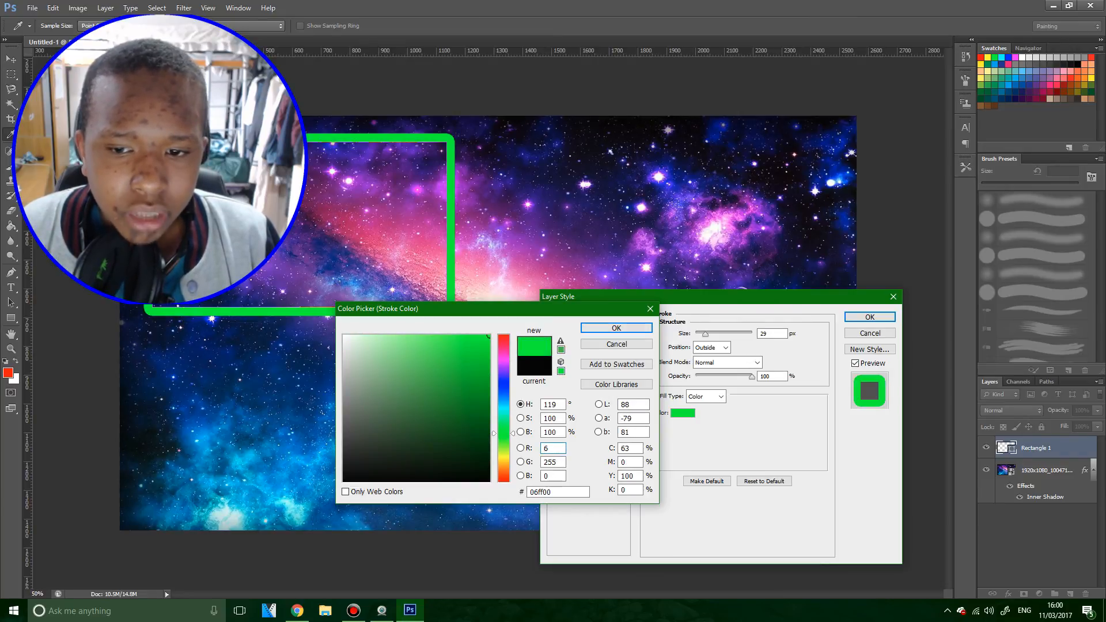
{"action": "key", "text": "Escape"}
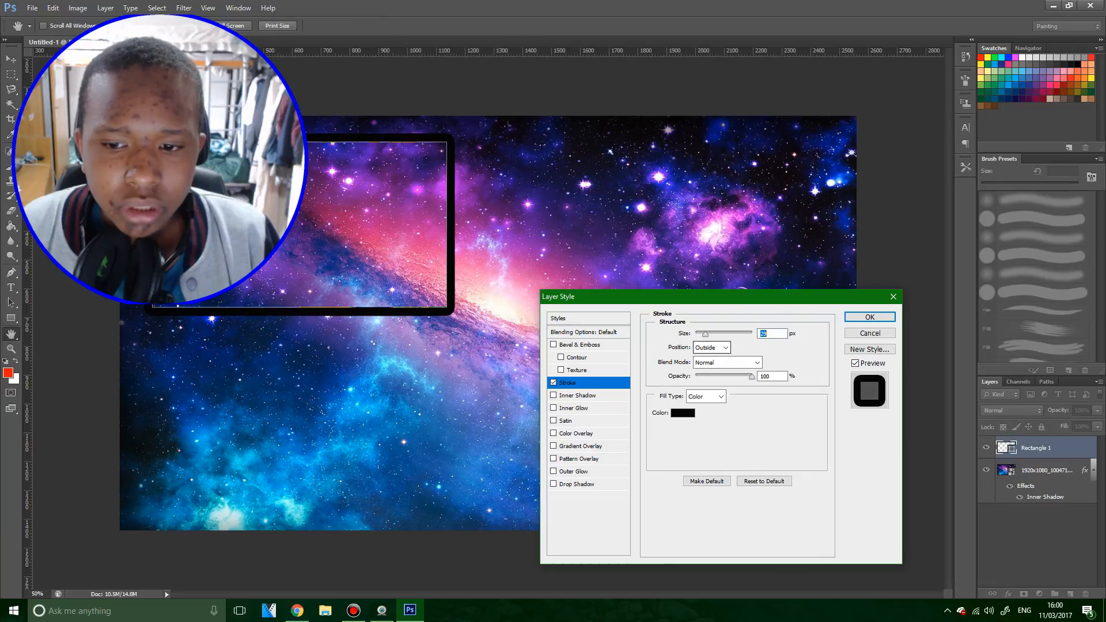
Set the rectangle stroke's blend mode to Color and increase its size to 46 px.
{"action": "left_click", "coordinate": [757, 362]}
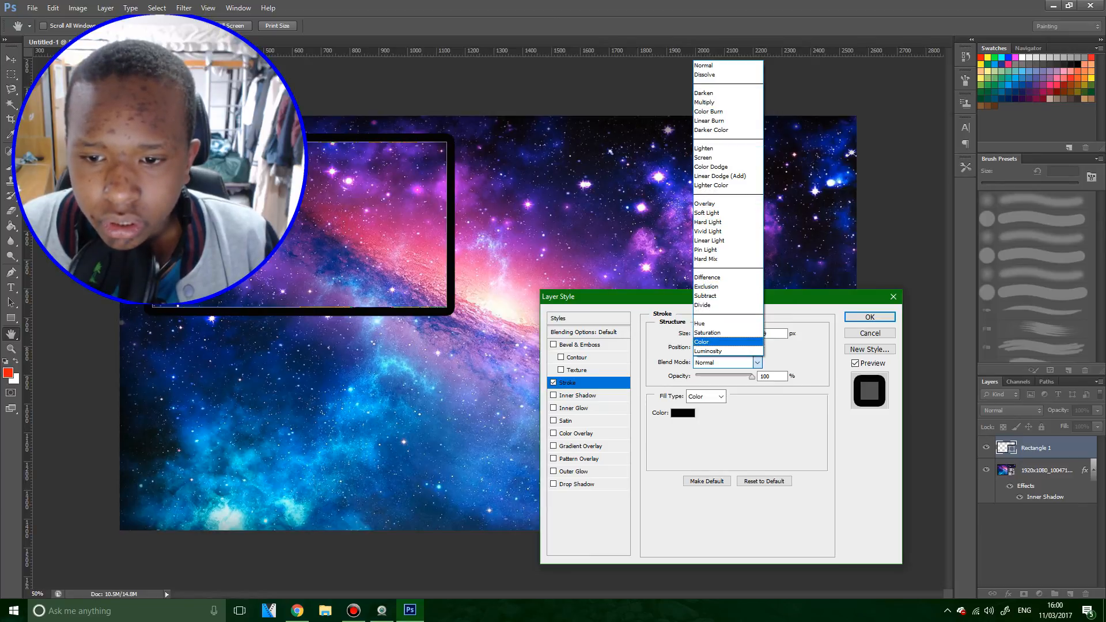
{"action": "key", "text": "Return"}
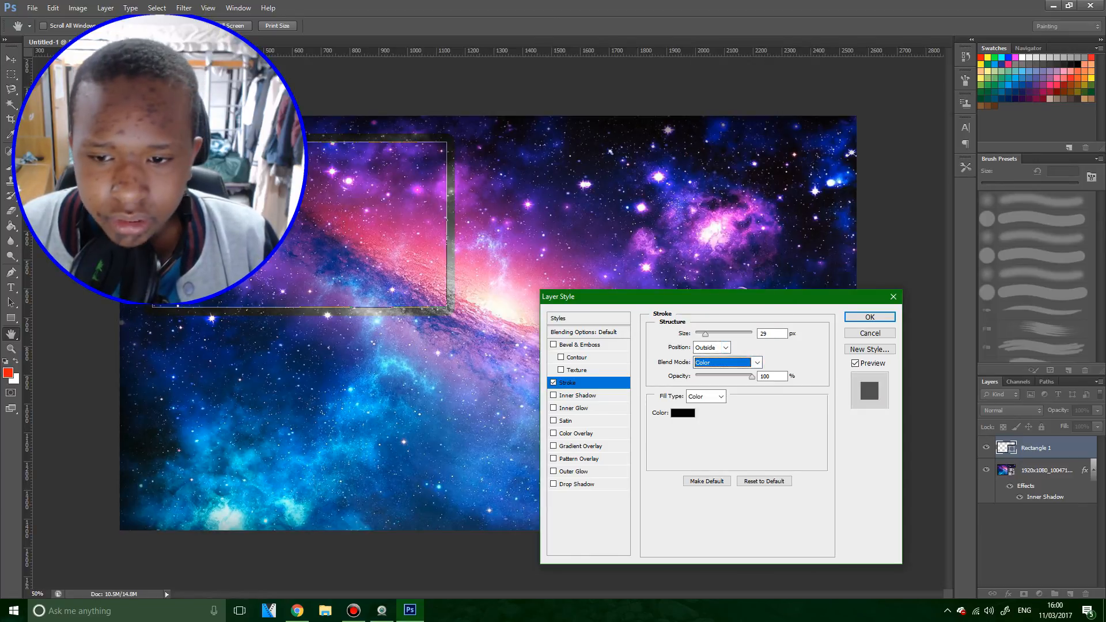
{"action": "left_click_drag", "start_coordinate": [706, 335], "coordinate": [709, 334]}
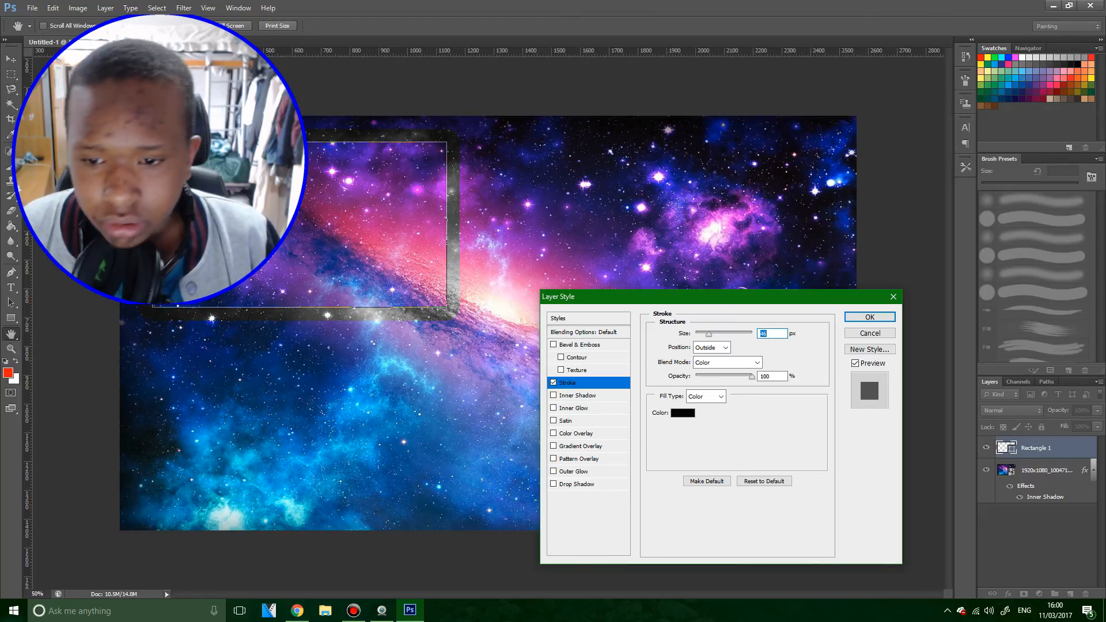
{"action": "left_click", "coordinate": [726, 363]}
{"action": "left_click", "coordinate": [723, 362]}
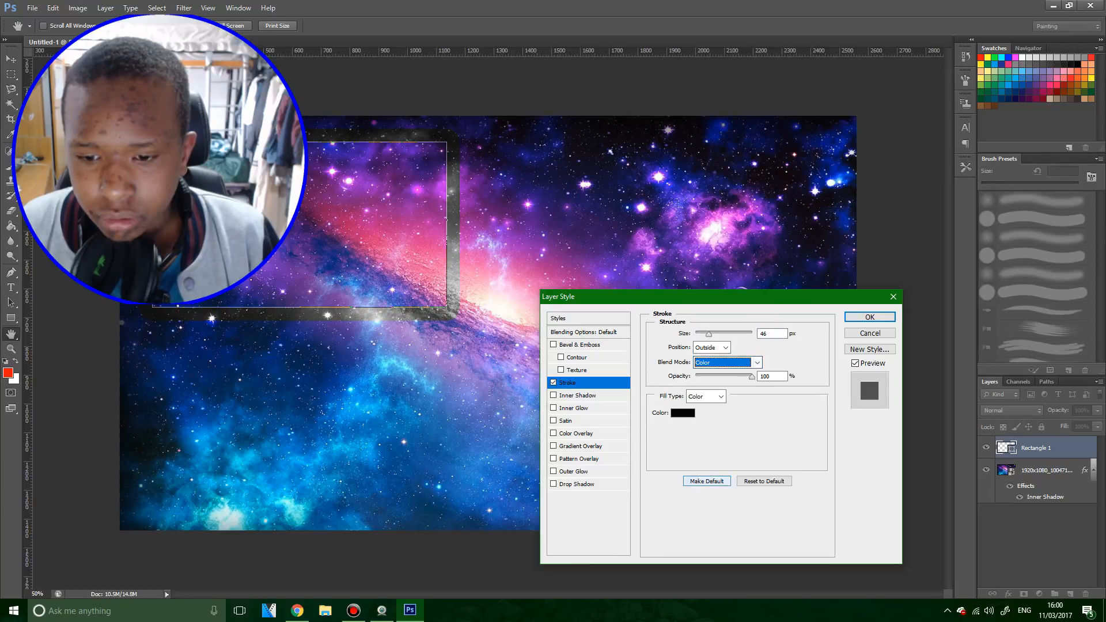
Position the rectangle's stroke inside, set its size to 49 px, and apply the layer style.
{"action": "left_click", "coordinate": [725, 347]}
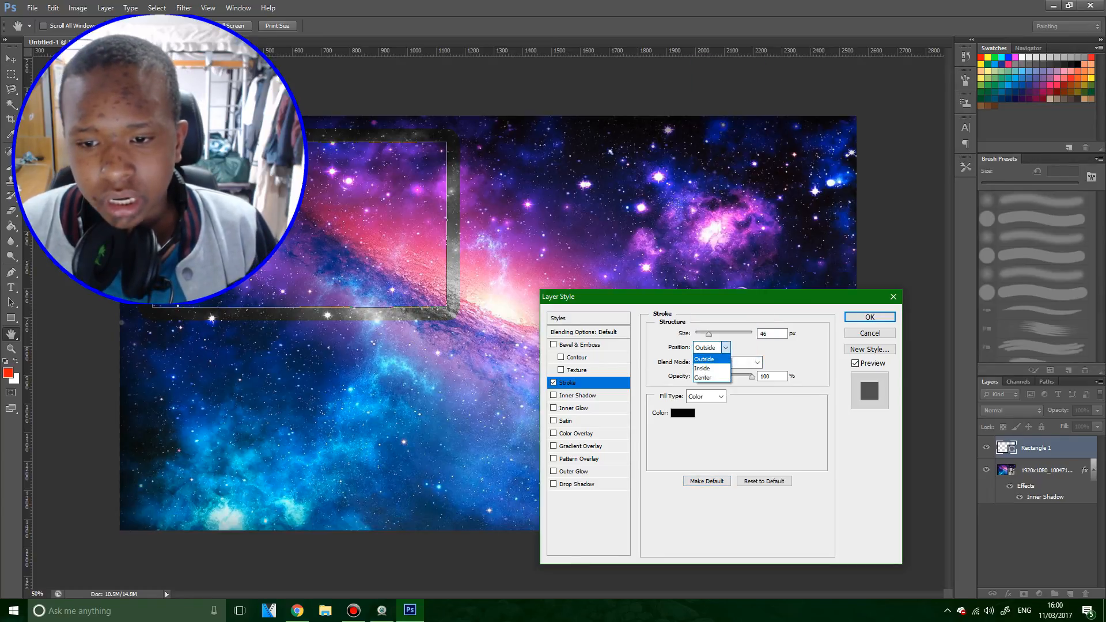
{"action": "left_click", "coordinate": [706, 368]}
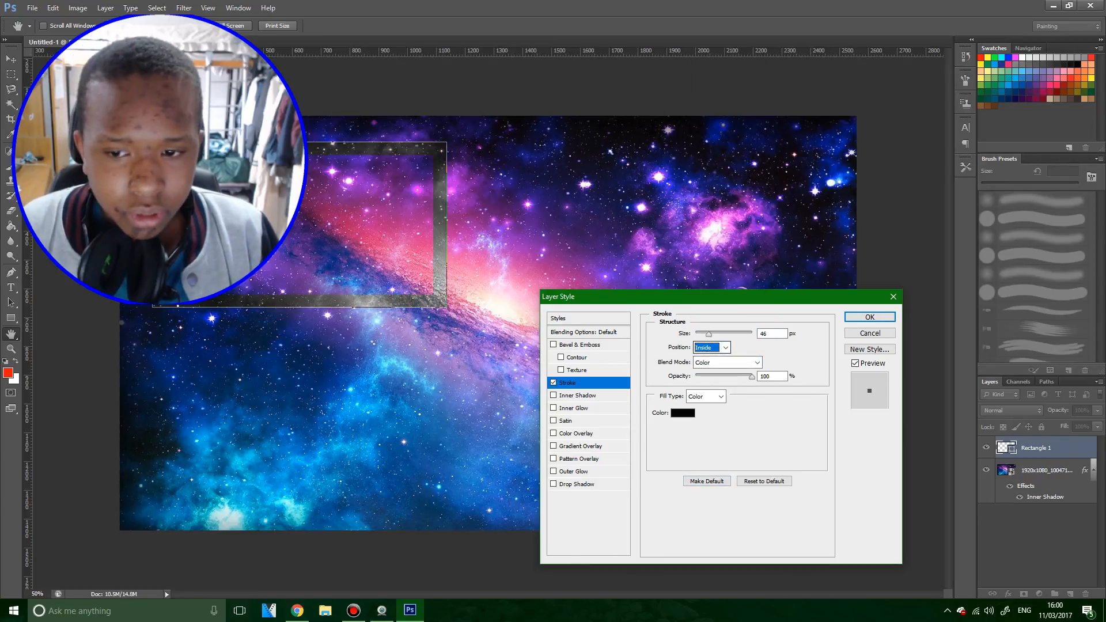
{"action": "left_click_drag", "start_coordinate": [709, 334], "coordinate": [708, 334]}
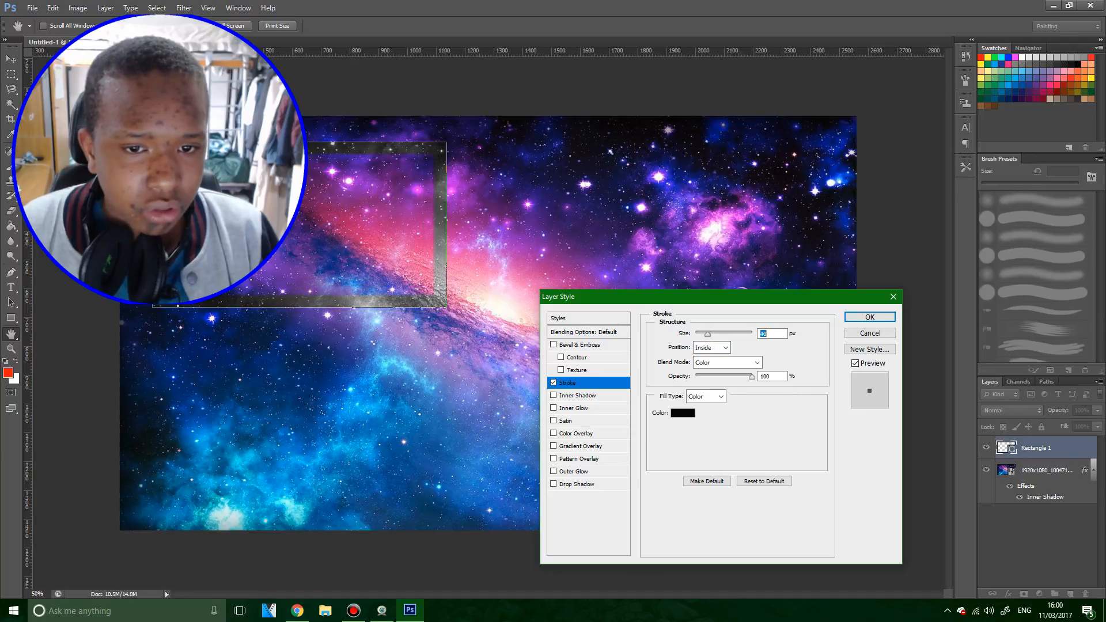
{"action": "left_click_drag", "start_coordinate": [707, 335], "coordinate": [710, 334]}
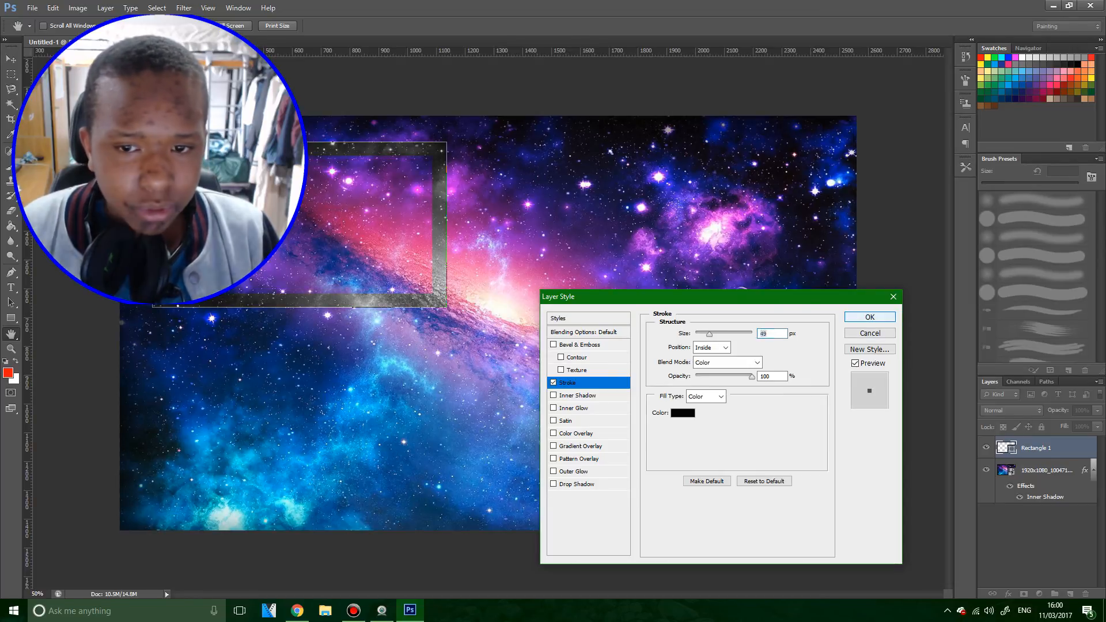
{"action": "key", "text": "Return"}
Enlarge the rectangle frame across the canvas's upper-left area, commit the transform, and deselect the layer.
{"action": "left_click_drag", "start_coordinate": [447, 141], "coordinate": [488, 122]}
{"action": "left_click_drag", "start_coordinate": [466, 160], "coordinate": [465, 181]}
{"action": "left_click_drag", "start_coordinate": [482, 141], "coordinate": [497, 140]}
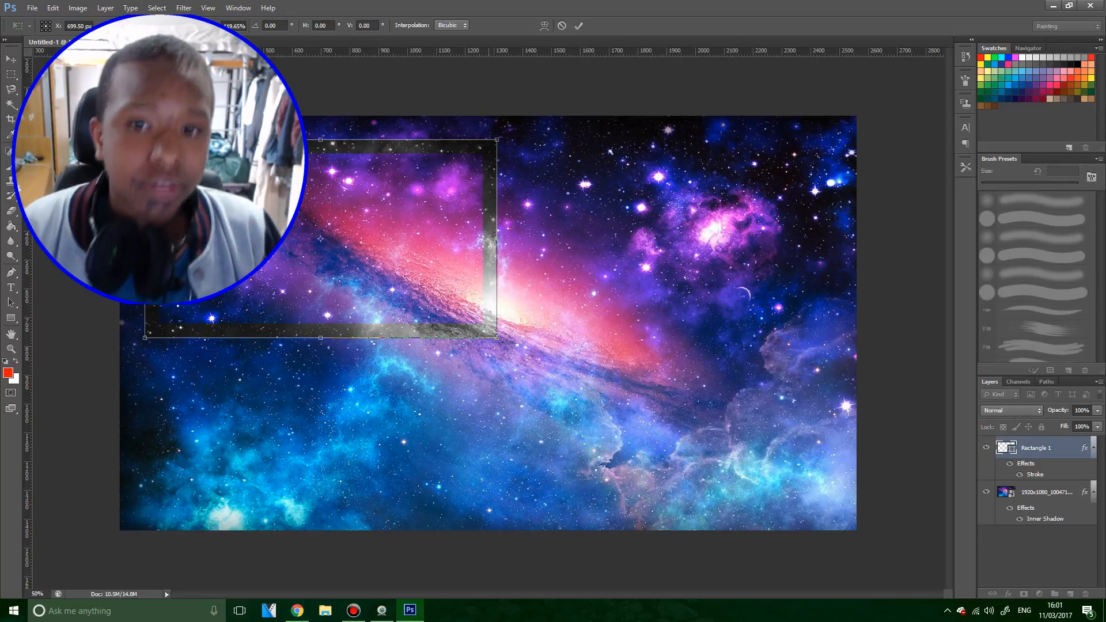
{"action": "left_click", "coordinate": [578, 26]}
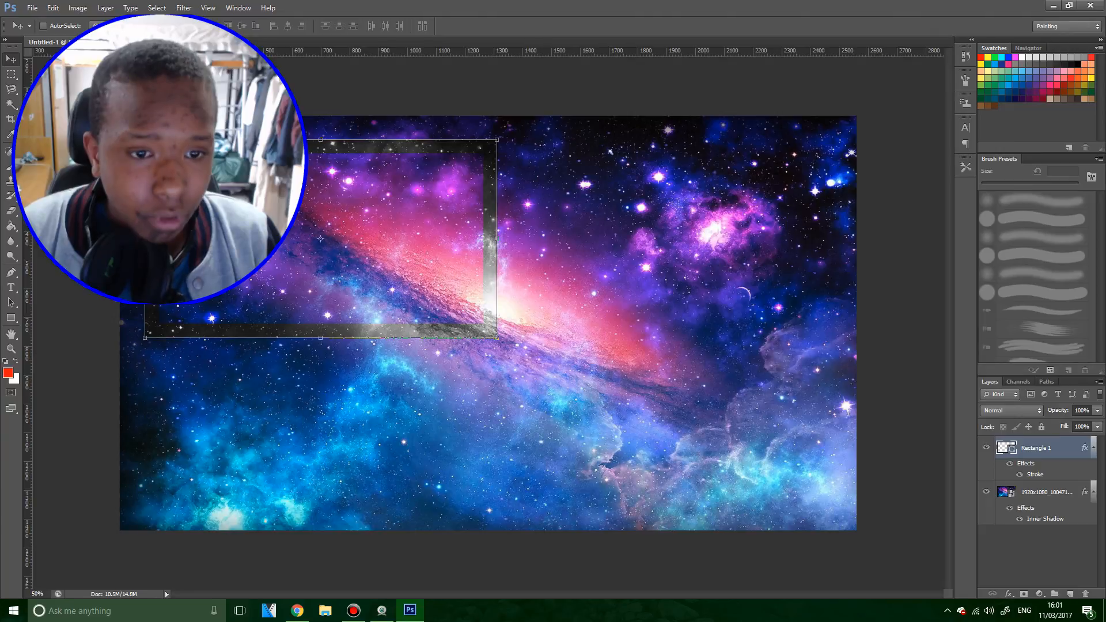
{"action": "left_click", "coordinate": [1037, 556]}
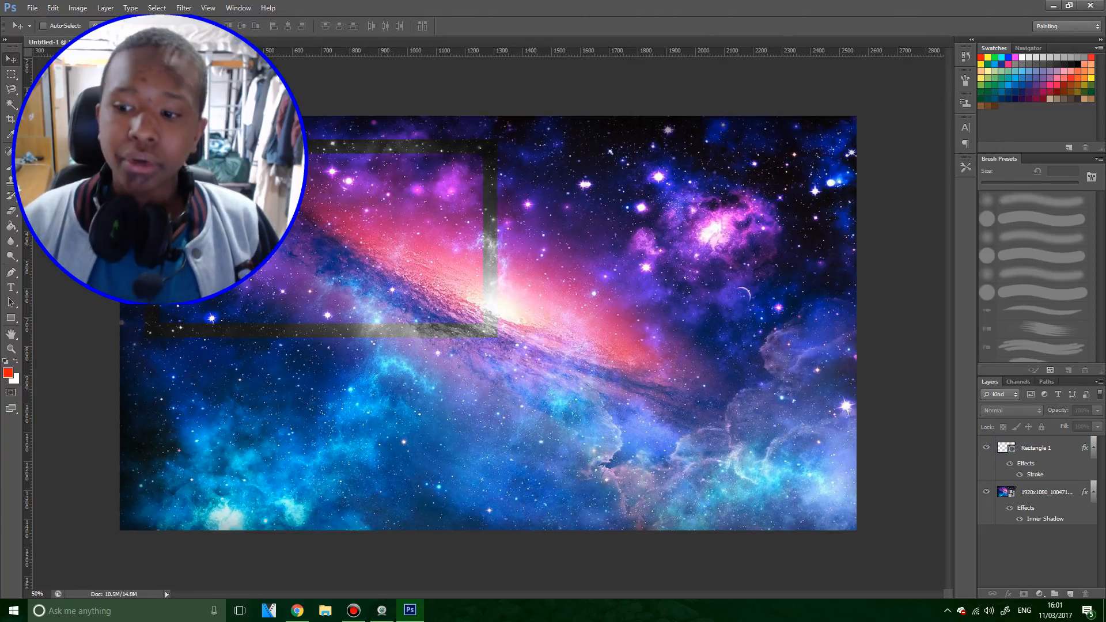
Change the rectangle's stroke color to bright green (1eff00), apply the layer style, and deselect the layer.
{"action": "double_click", "coordinate": [1063, 449]}
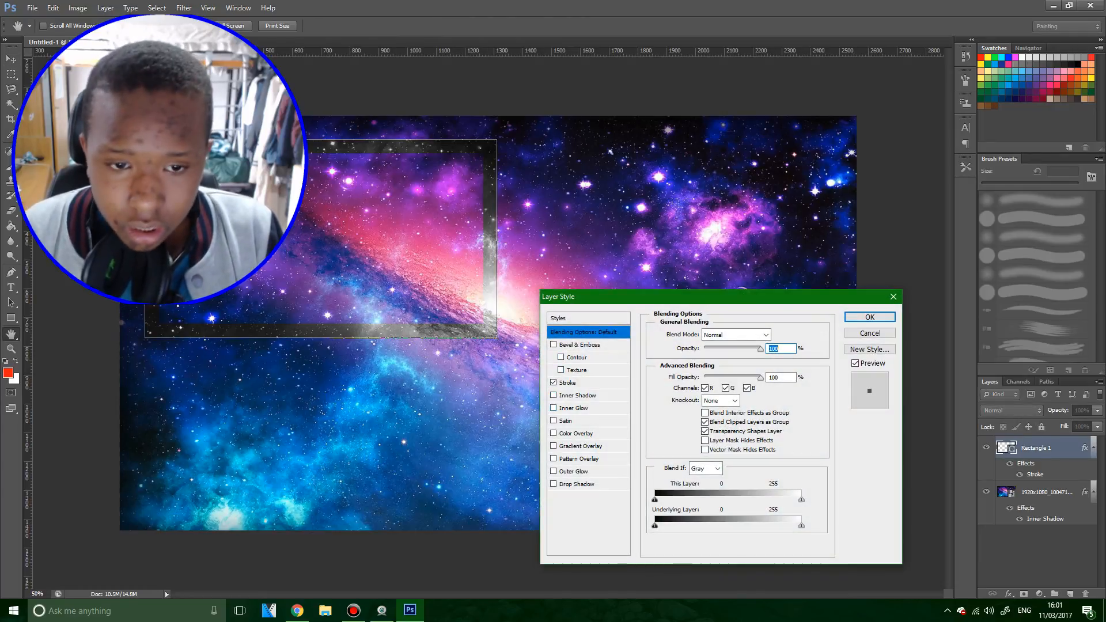
{"action": "left_click", "coordinate": [568, 383]}
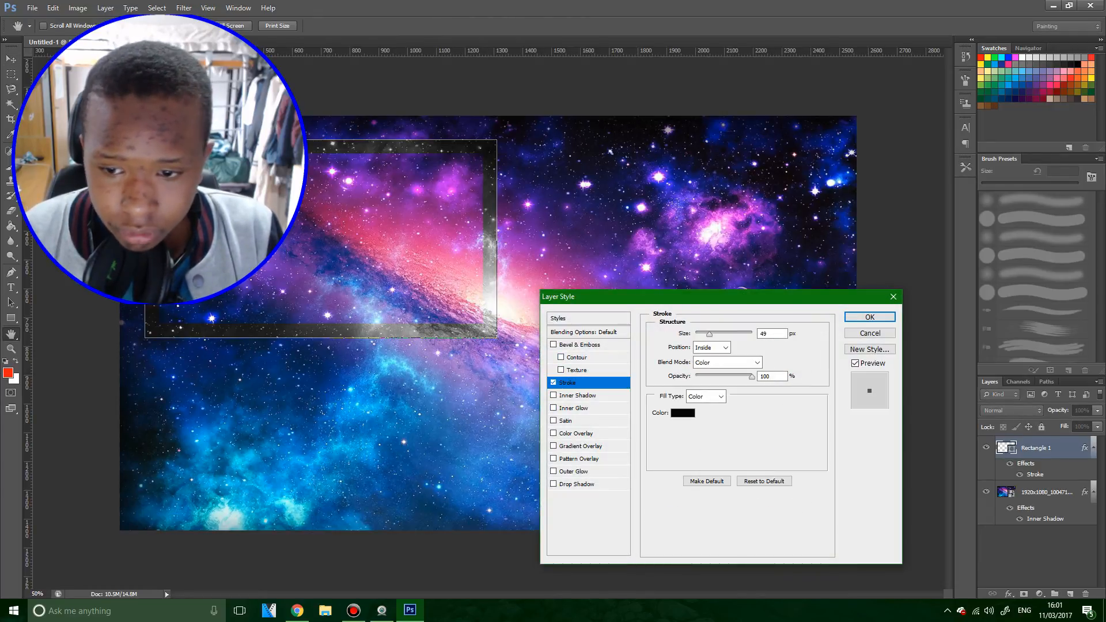
{"action": "left_click", "coordinate": [682, 413]}
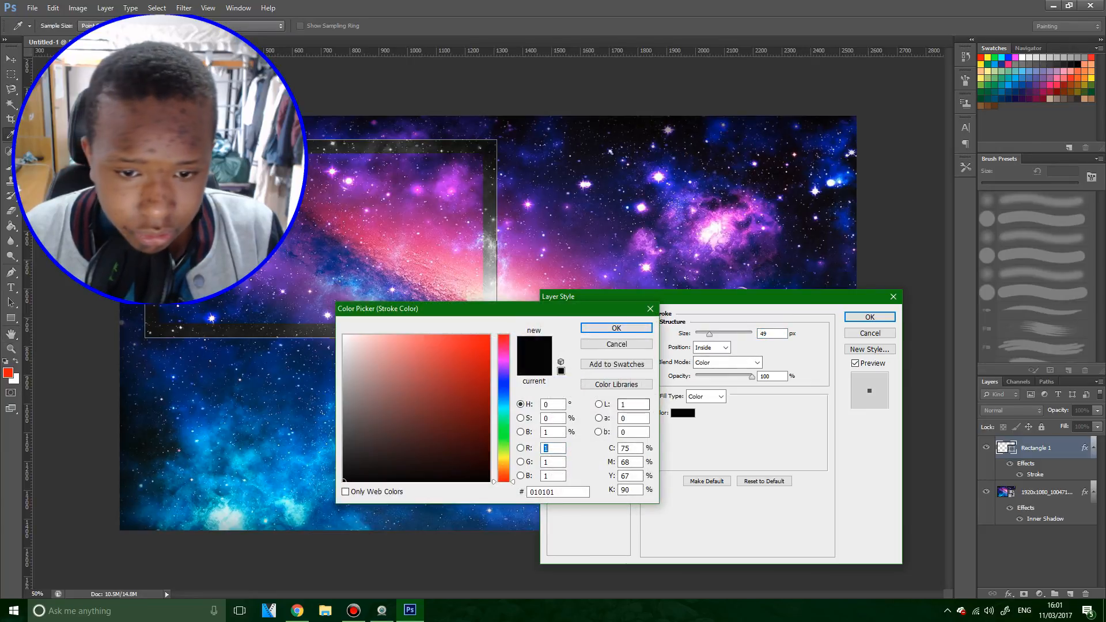
{"action": "left_click_drag", "start_coordinate": [504, 423], "coordinate": [503, 436]}
{"action": "left_click", "coordinate": [489, 336]}
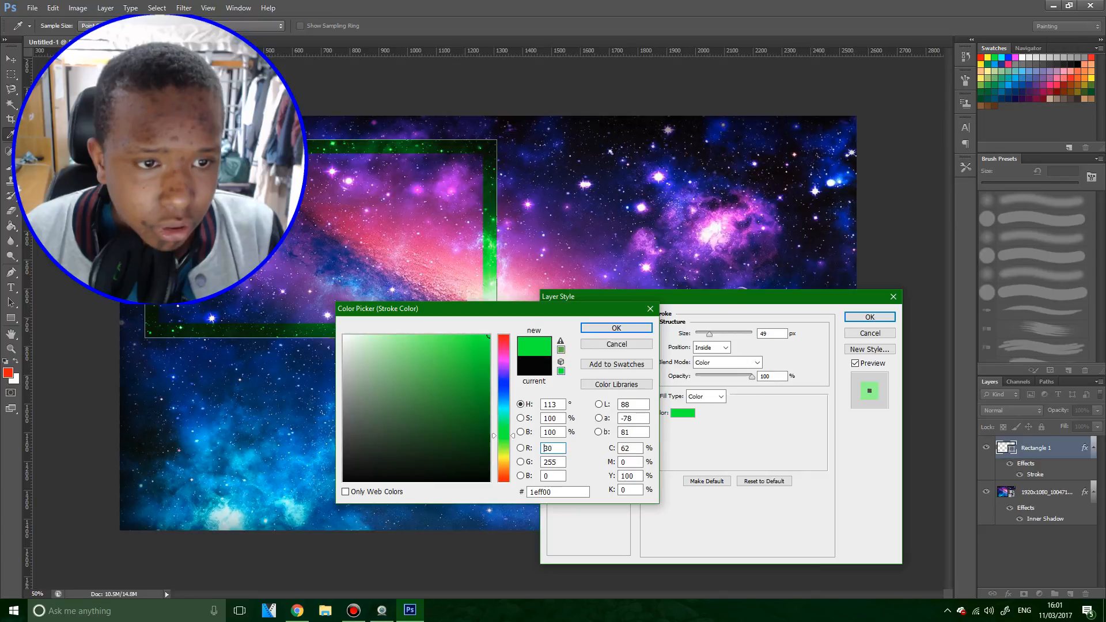
{"action": "left_click", "coordinate": [616, 328]}
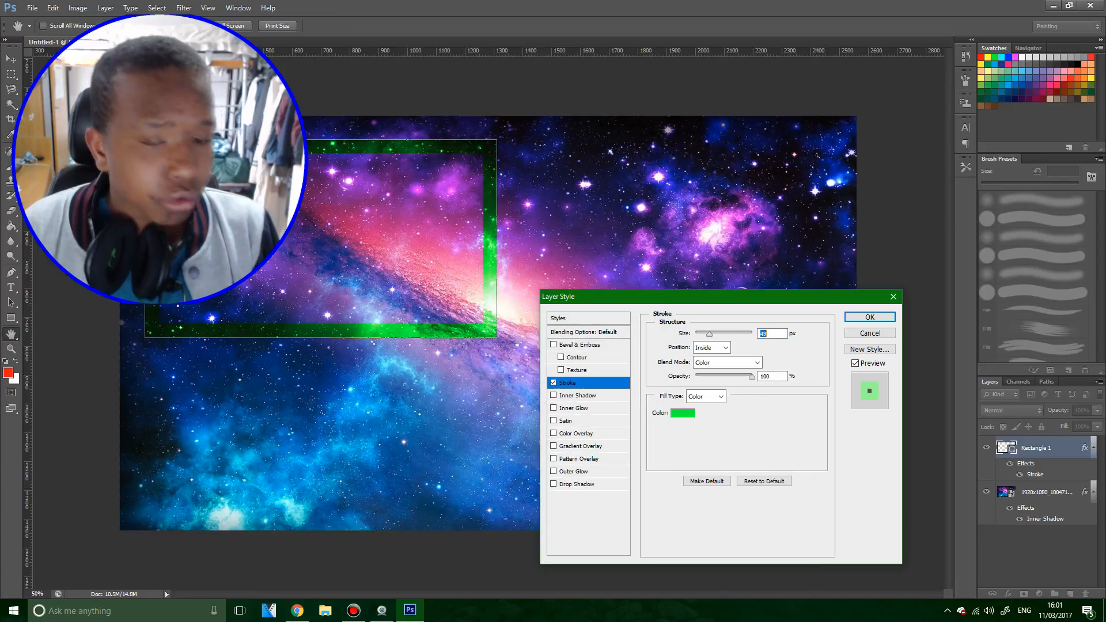
{"action": "left_click", "coordinate": [870, 316]}
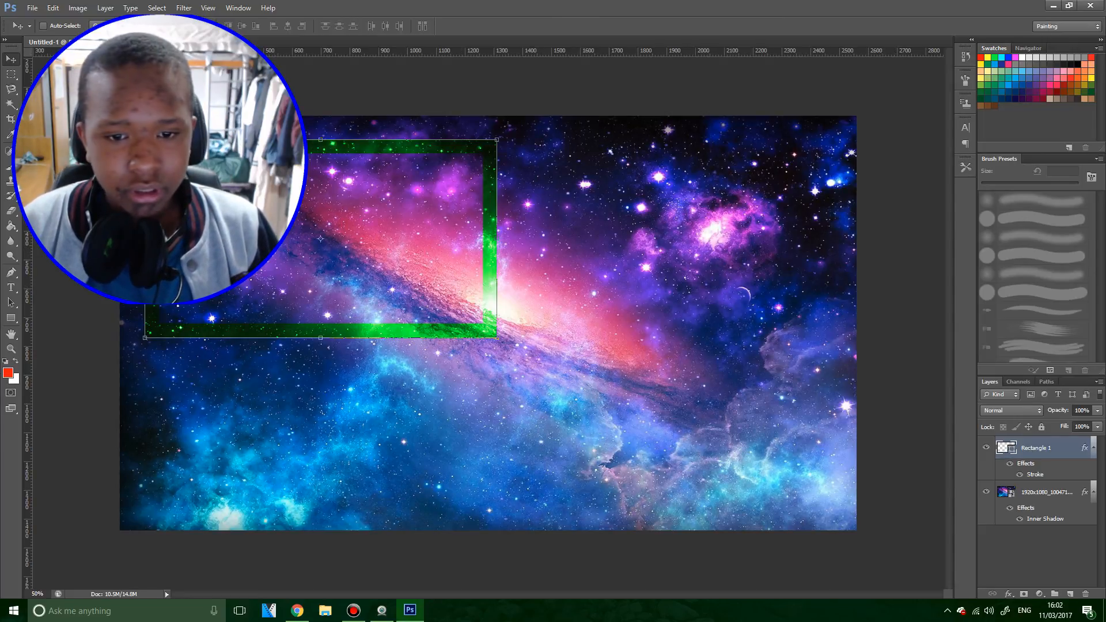
{"action": "left_click", "coordinate": [1037, 558]}
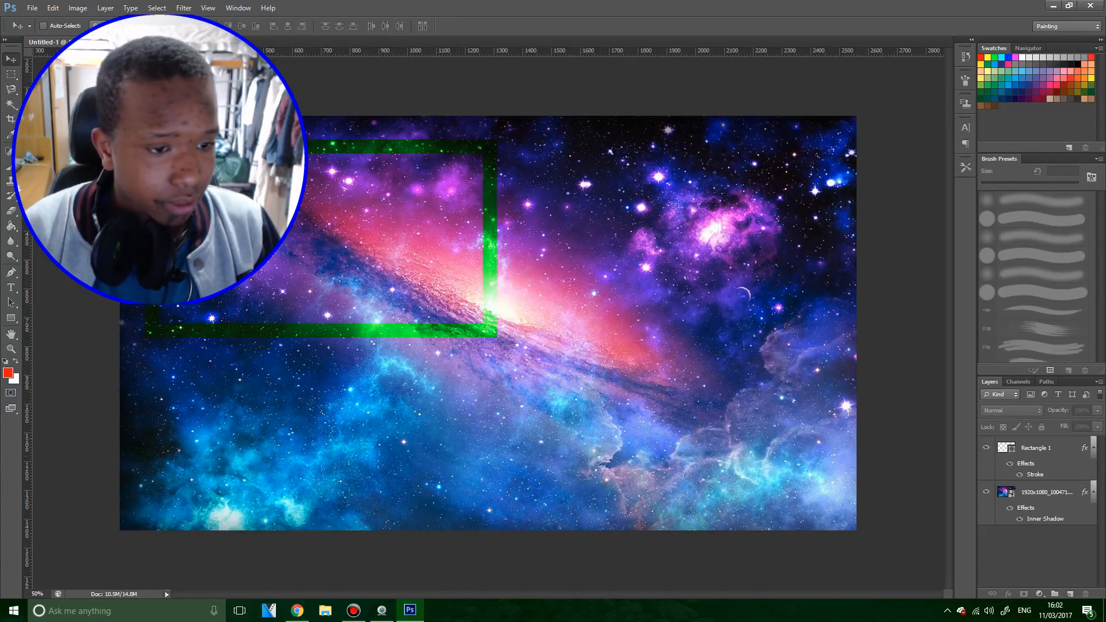
Choose the Full Pack 2025 font for the Type tool and start a text layer below the green frame.
{"action": "key", "text": "t"}
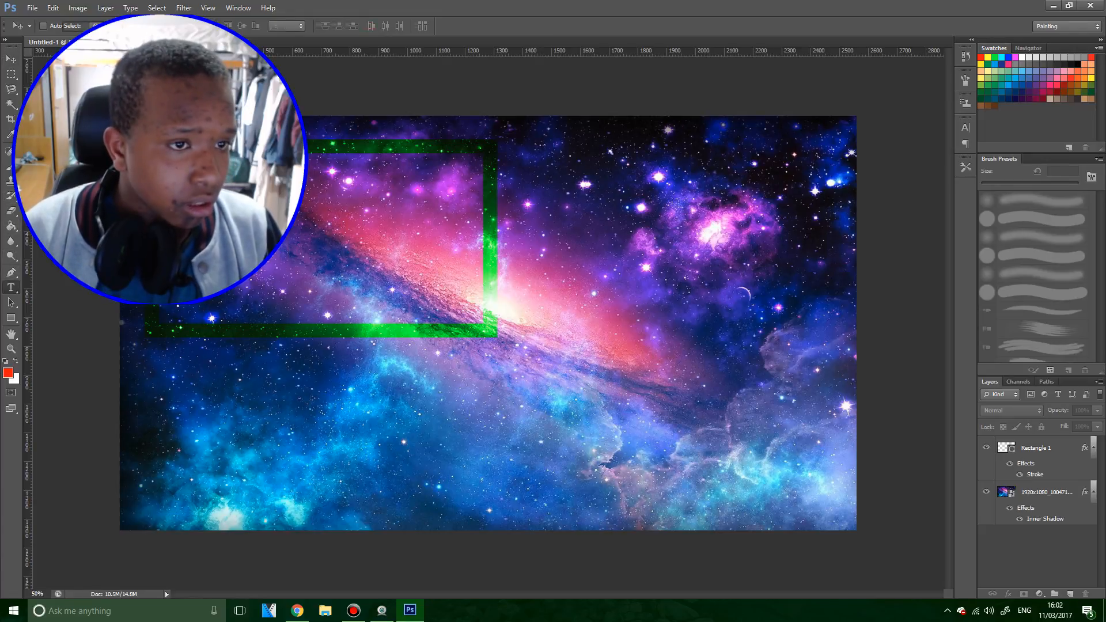
{"action": "left_click", "coordinate": [135, 26]}
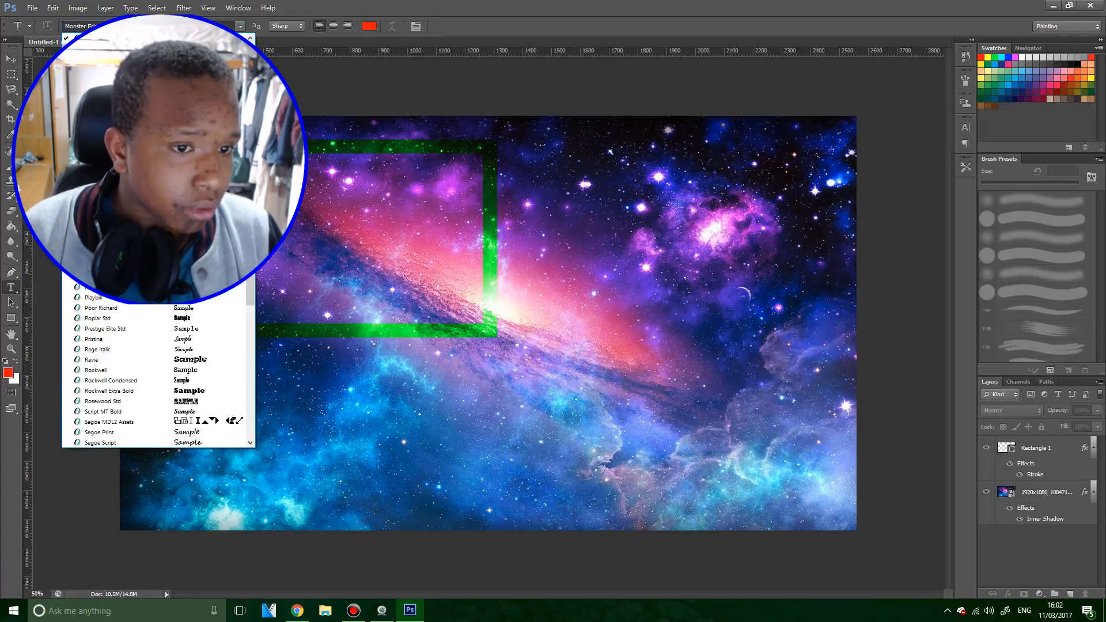
{"action": "scroll", "coordinate": [159, 369], "scroll_direction": "up", "scroll_amount": 10}
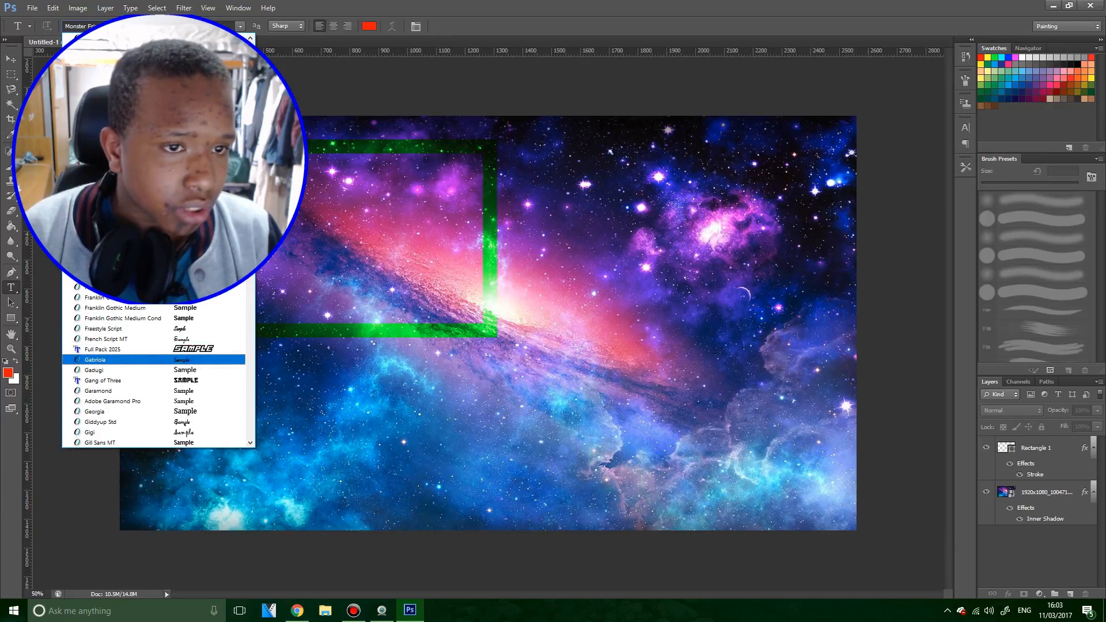
{"action": "scroll", "coordinate": [159, 369], "scroll_direction": "up", "scroll_amount": 4}
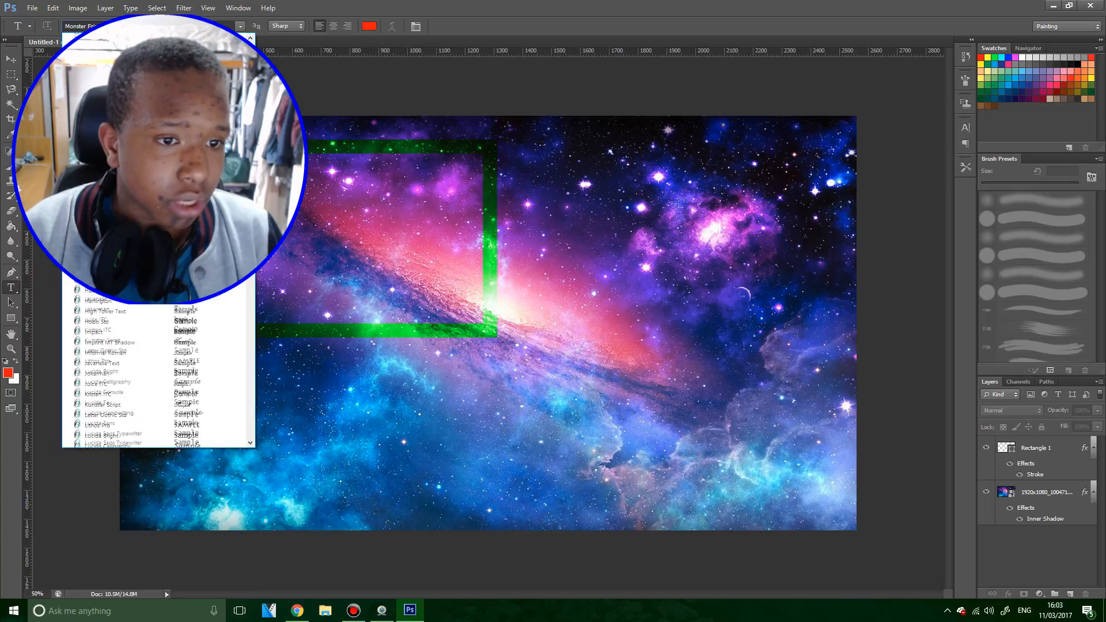
{"action": "scroll", "coordinate": [159, 369], "scroll_direction": "down", "scroll_amount": 7}
{"action": "scroll", "coordinate": [159, 369], "scroll_direction": "down", "scroll_amount": 15}
{"action": "scroll", "coordinate": [159, 369], "scroll_direction": "down", "scroll_amount": 4}
{"action": "scroll", "coordinate": [158, 368], "scroll_direction": "up", "scroll_amount": 10}
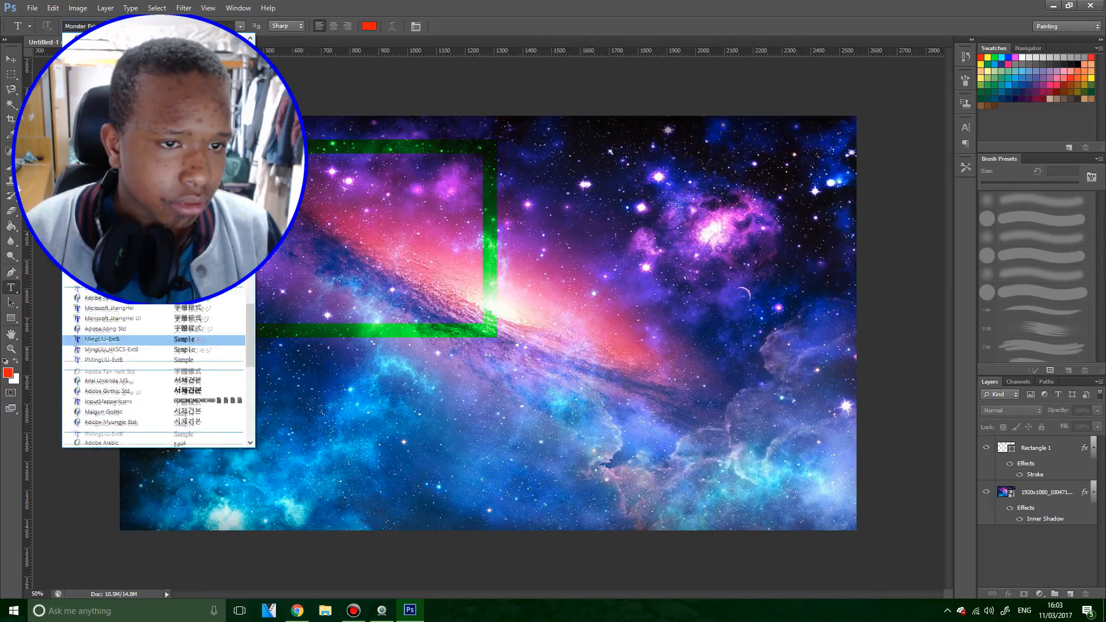
{"action": "scroll", "coordinate": [158, 369], "scroll_direction": "up", "scroll_amount": 15}
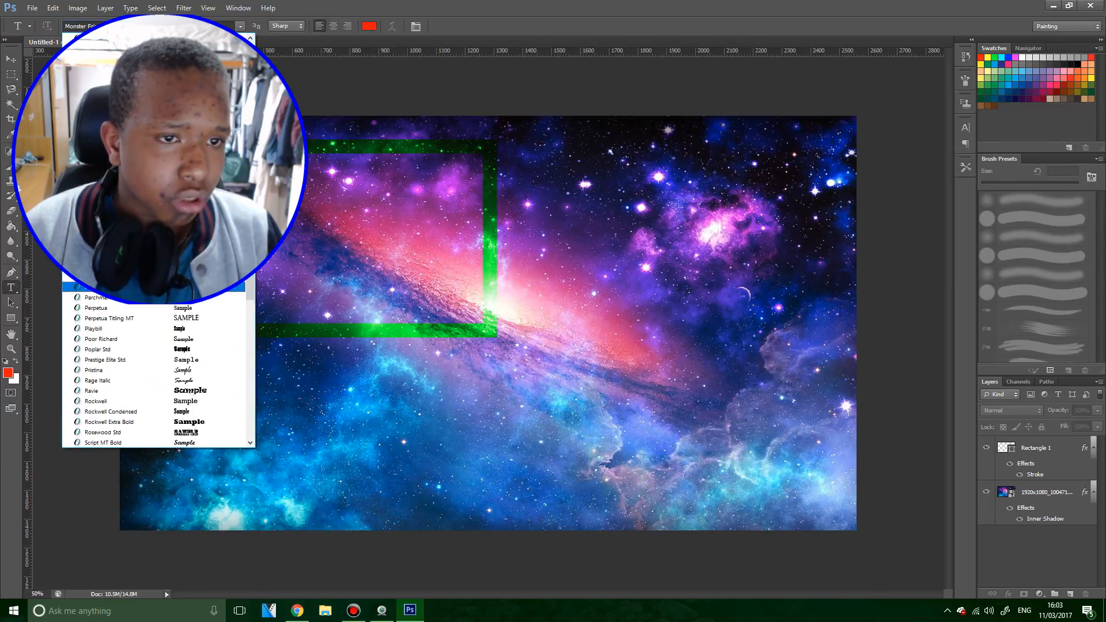
{"action": "scroll", "coordinate": [159, 369], "scroll_direction": "up", "scroll_amount": 20}
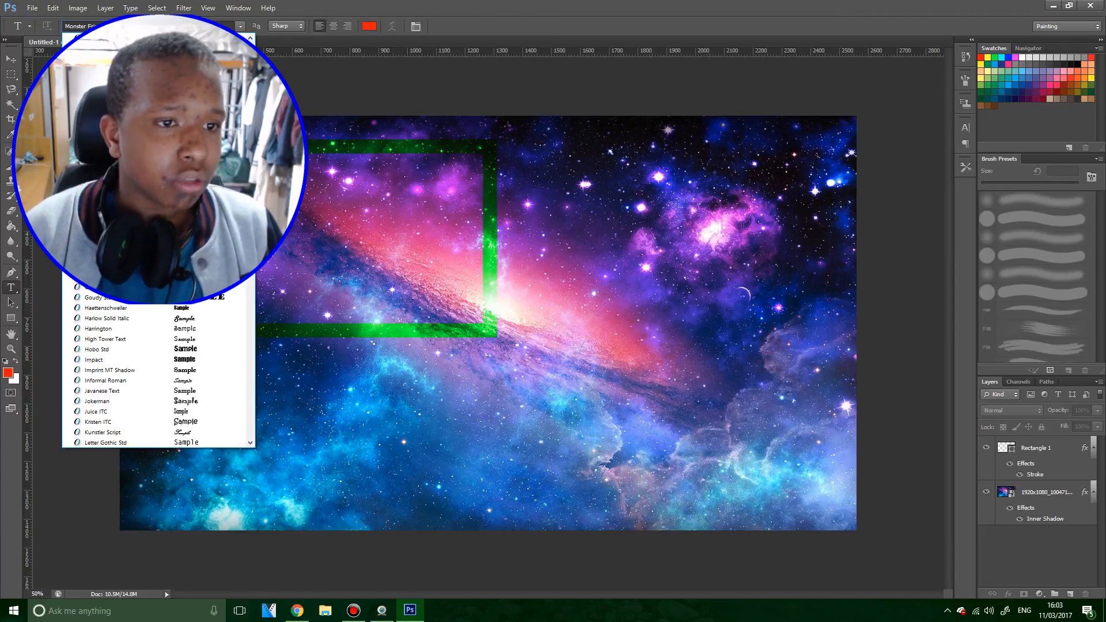
{"action": "left_click", "coordinate": [115, 155]}
{"action": "left_click", "coordinate": [212, 423]}
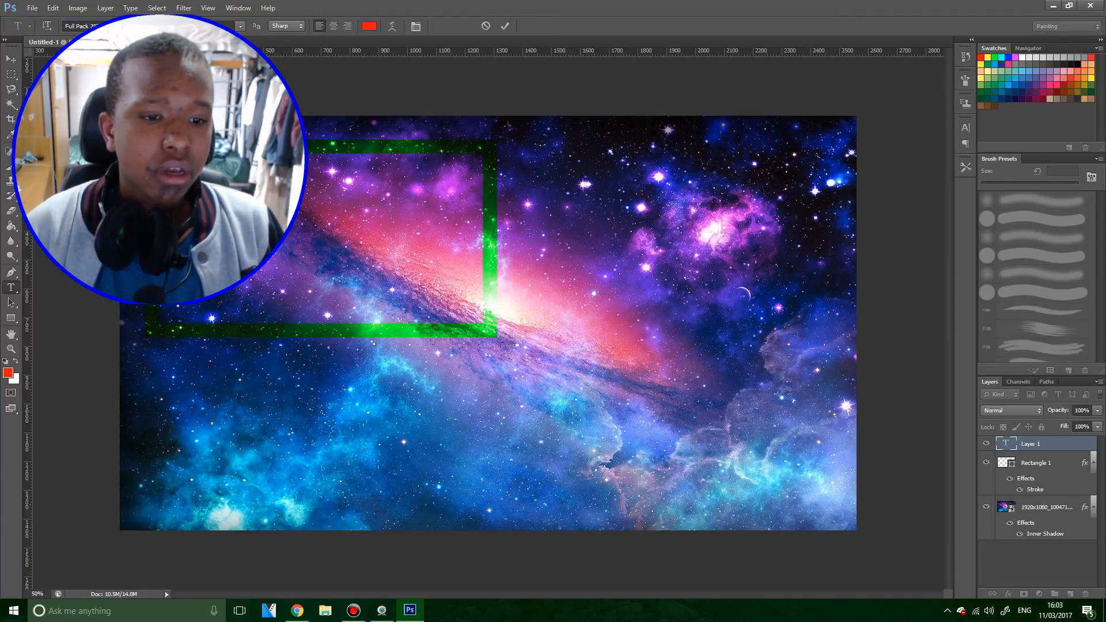
Try the letter D in the new text layer, delete it, and enter a row of X letters instead.
{"action": "type", "text": "D"}
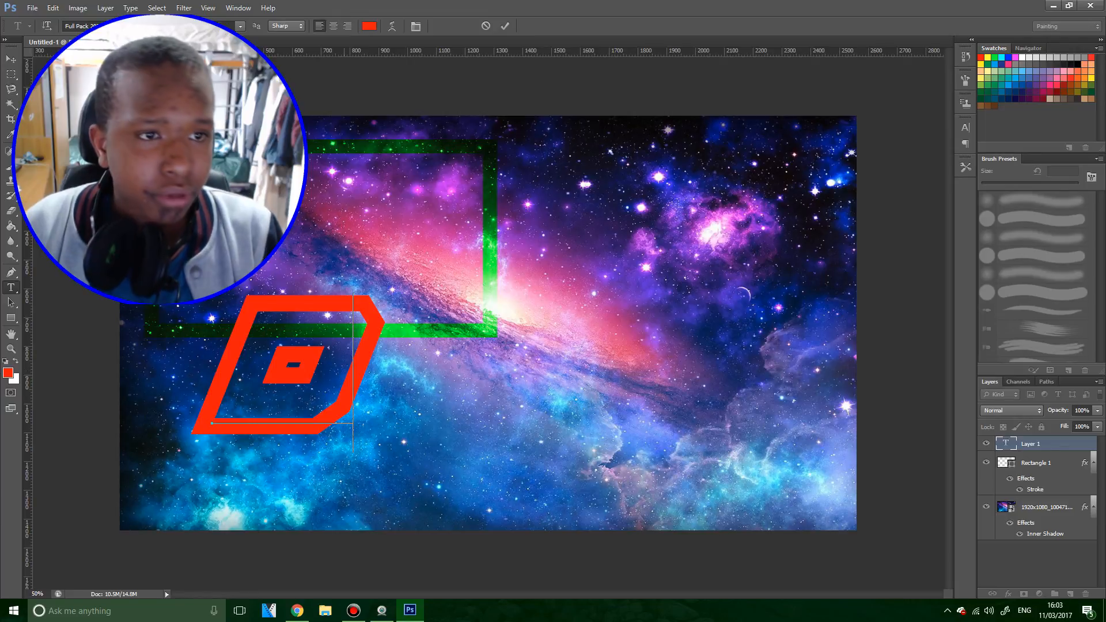
{"action": "key", "text": "BackSpace"}
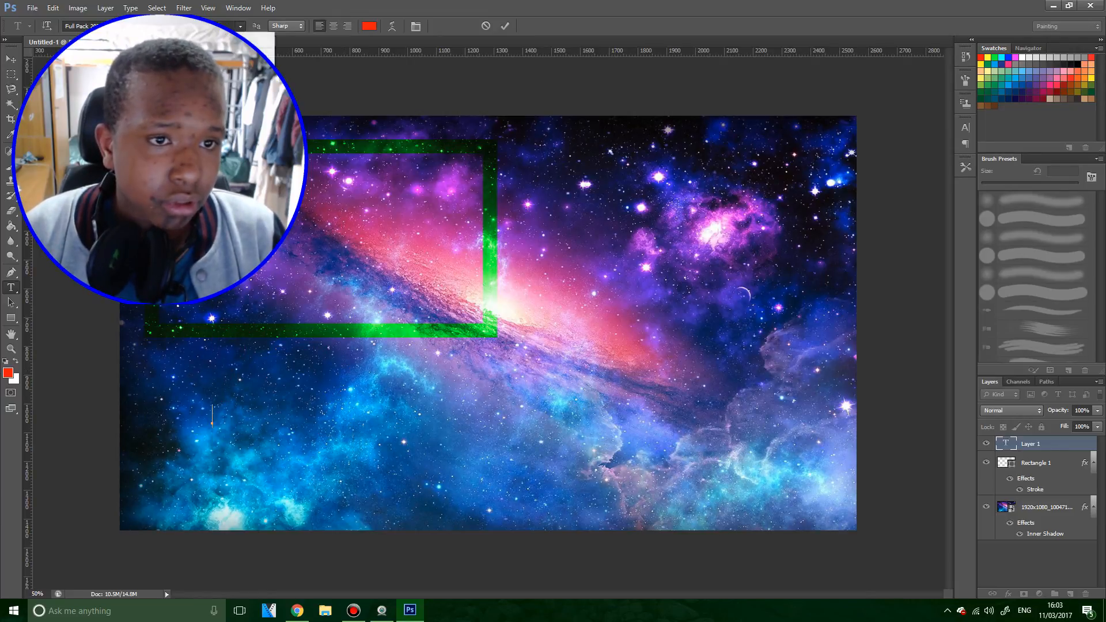
{"action": "type", "text": "XIXX"}
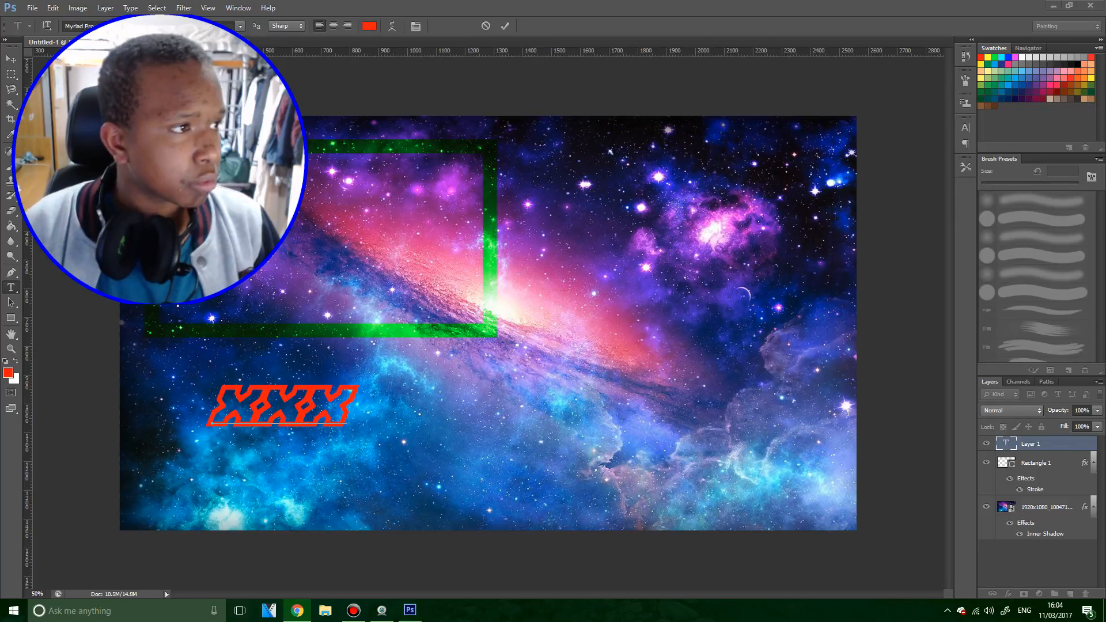
{"action": "key", "text": "alt+Tab"}
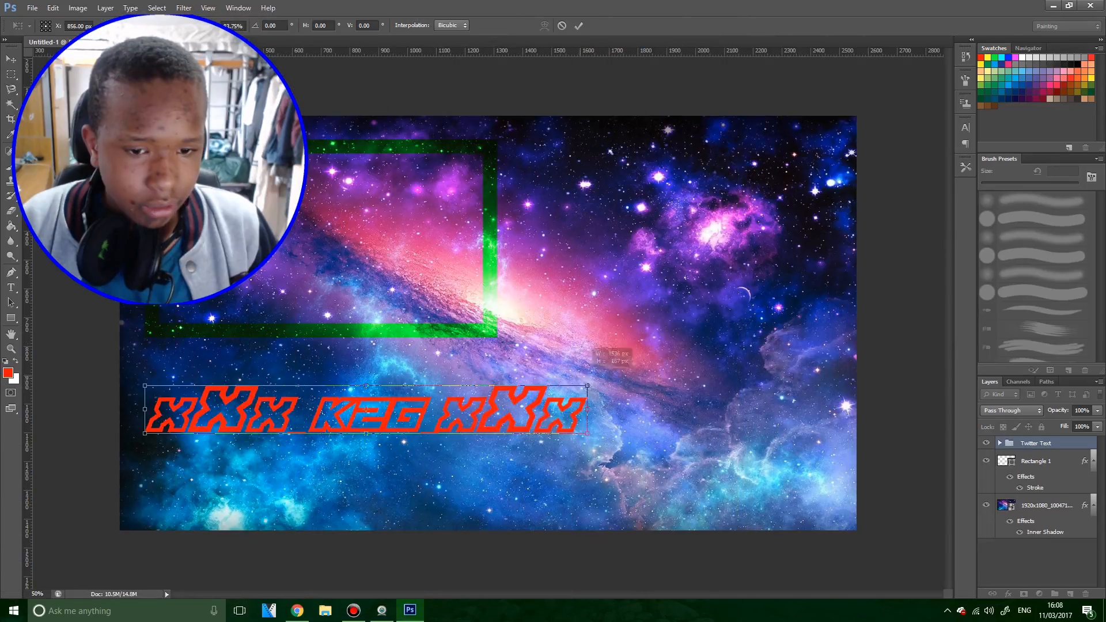
Enlarge the Twitter Text group, place it along the canvas's bottom edge, and commit the transform.
{"action": "left_click_drag", "start_coordinate": [538, 361], "coordinate": [761, 392]}
{"action": "mouse_move", "coordinate": [703, 452]}
{"action": "left_mouse_down"}
{"action": "mouse_move", "coordinate": [712, 471]}
{"action": "mouse_move", "coordinate": [697, 451]}
{"action": "left_mouse_up"}
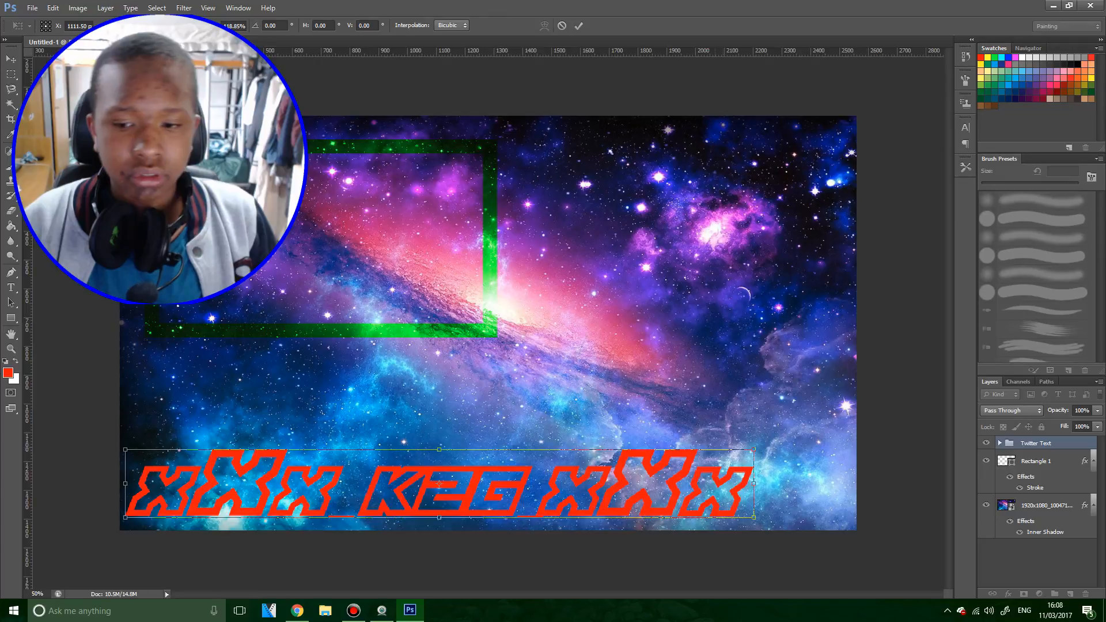
{"action": "key", "text": "Return"}
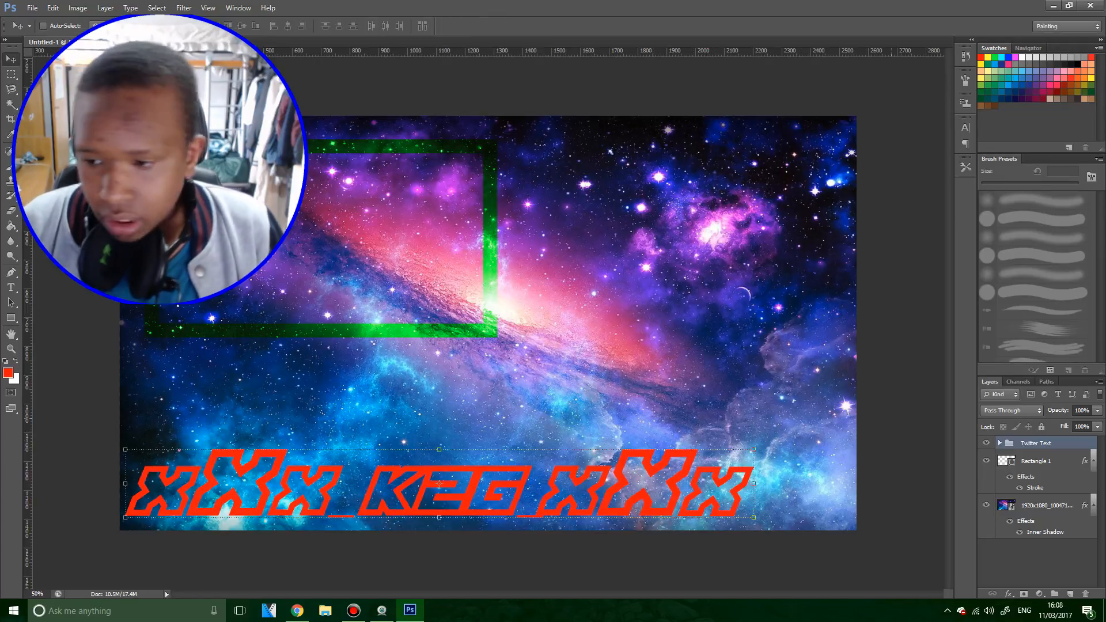
Add a Color Overlay to the Twitter Text group and try white and green as its color.
{"action": "double_click", "coordinate": [1071, 443]}
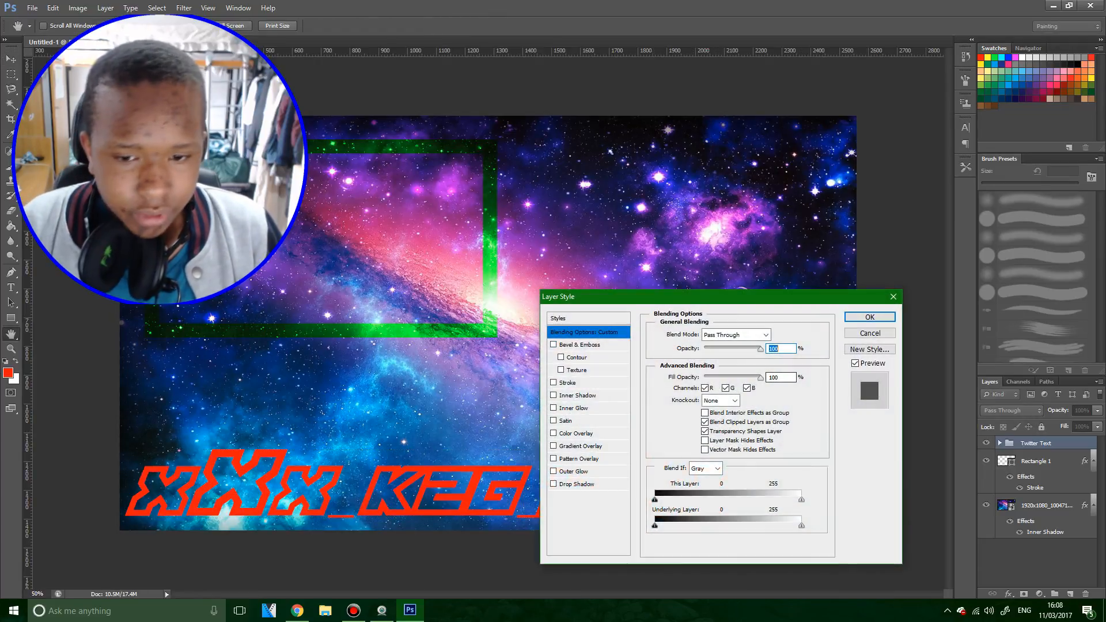
{"action": "left_click", "coordinate": [576, 433]}
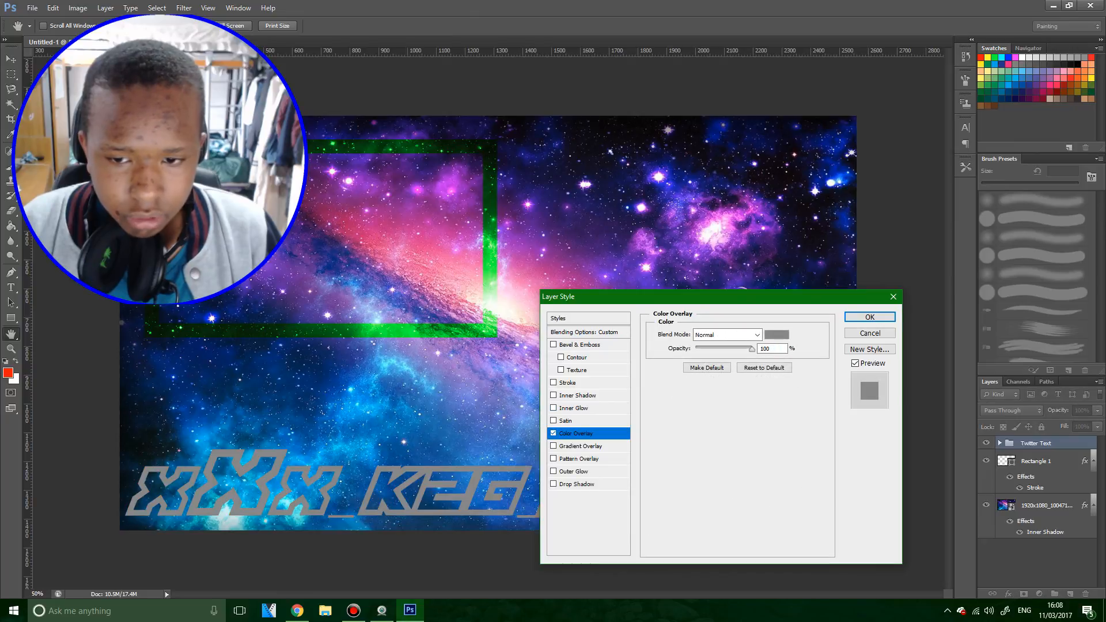
{"action": "left_click", "coordinate": [777, 335]}
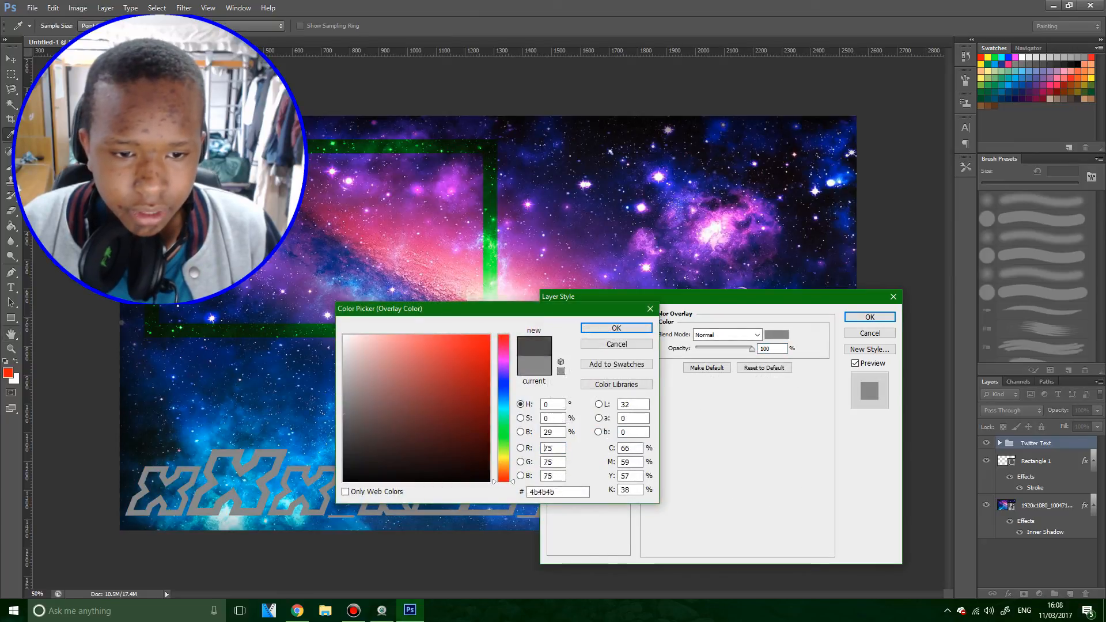
{"action": "left_click", "coordinate": [344, 336]}
{"action": "left_click", "coordinate": [504, 433]}
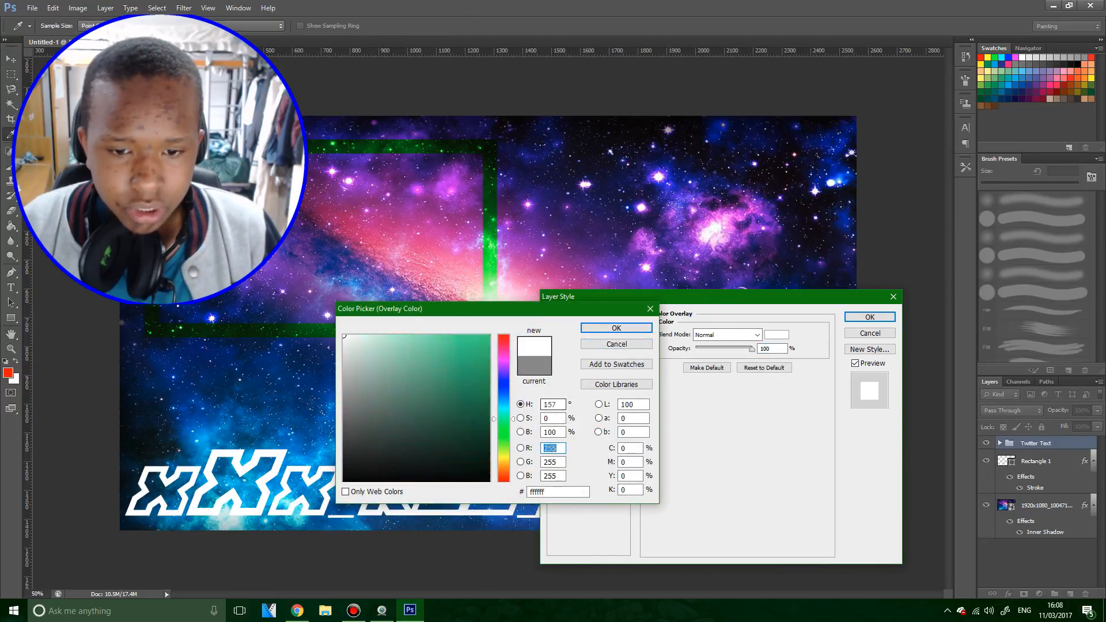
{"action": "left_click", "coordinate": [488, 335]}
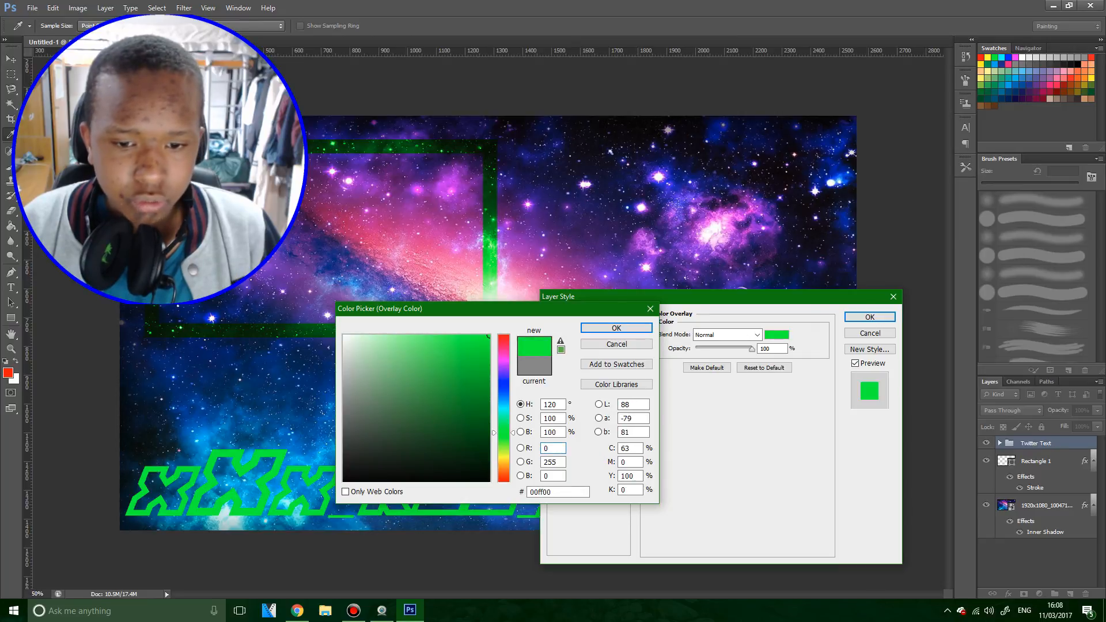
Try blue for the Twitter Text overlay, settle on bright green, and accept the color.
{"action": "left_click", "coordinate": [504, 386]}
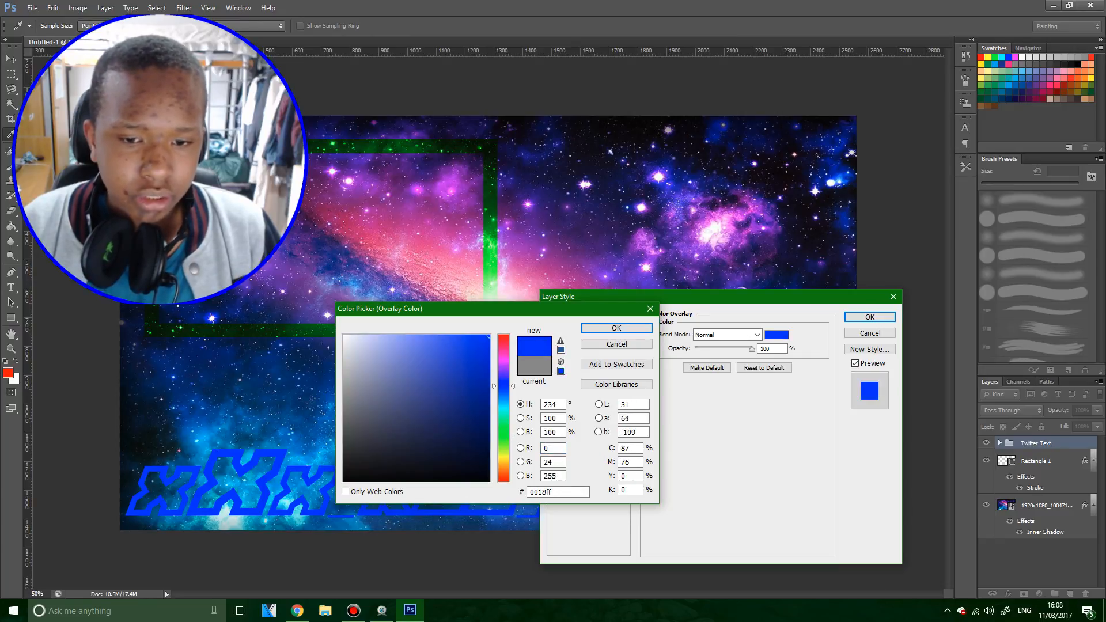
{"action": "left_click_drag", "start_coordinate": [504, 387], "coordinate": [504, 438]}
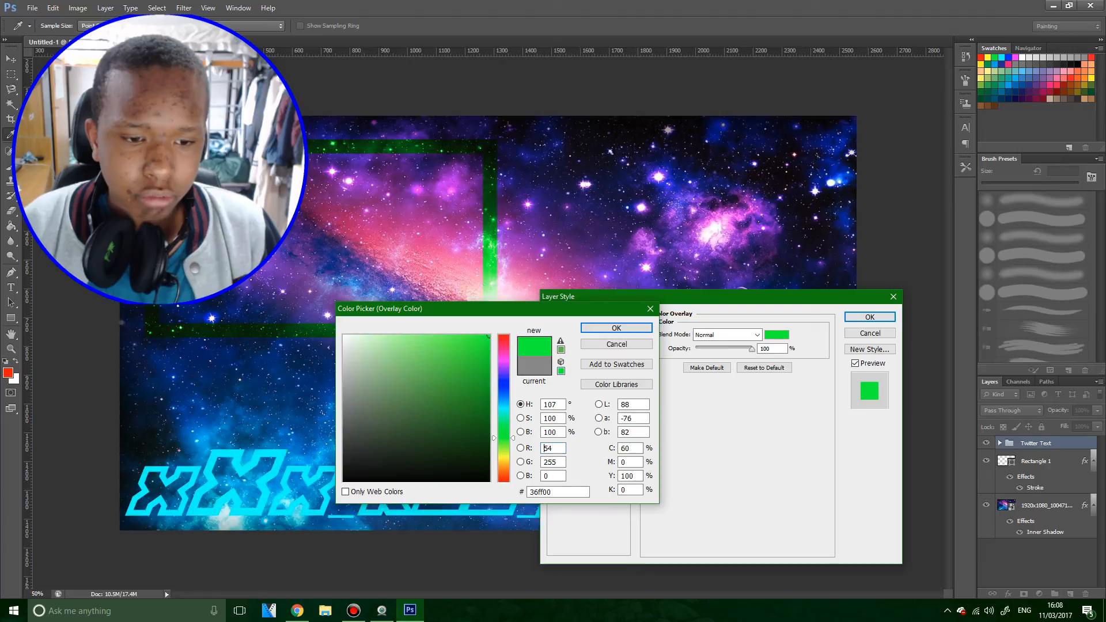
{"action": "left_click", "coordinate": [489, 384]}
{"action": "left_click", "coordinate": [489, 336]}
{"action": "left_click_drag", "start_coordinate": [490, 309], "coordinate": [623, 314]}
{"action": "left_click", "coordinate": [750, 333]}
{"action": "left_click_drag", "start_coordinate": [775, 301], "coordinate": [732, 173]}
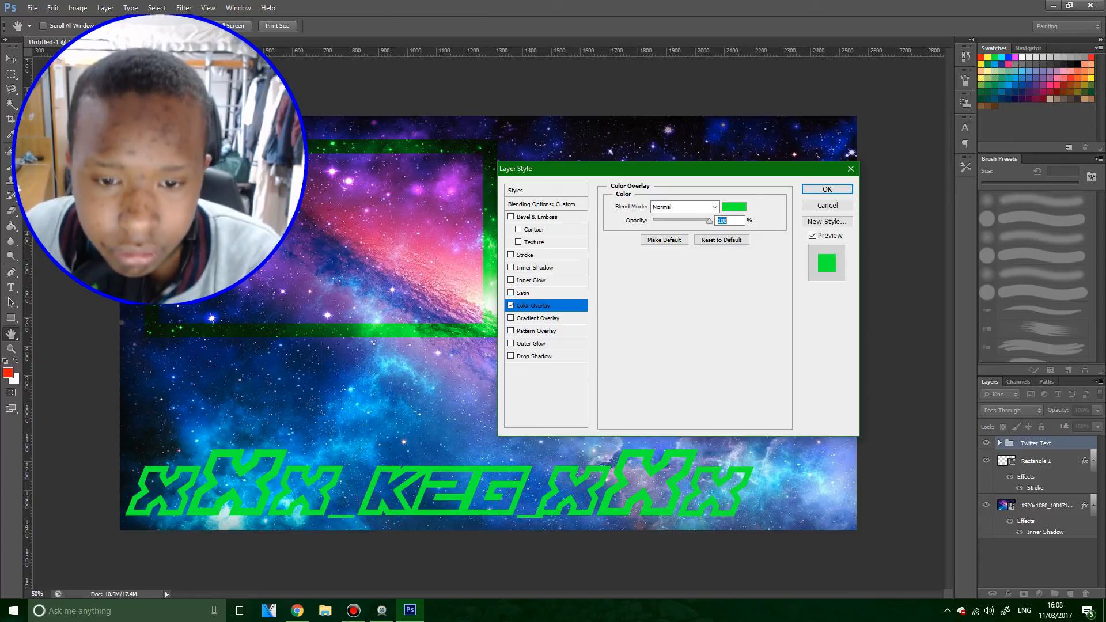
Replace the Twitter Text group's Color Overlay with a black-to-white linear Gradient Overlay at 90° and apply the layer style.
{"action": "left_click", "coordinate": [511, 318]}
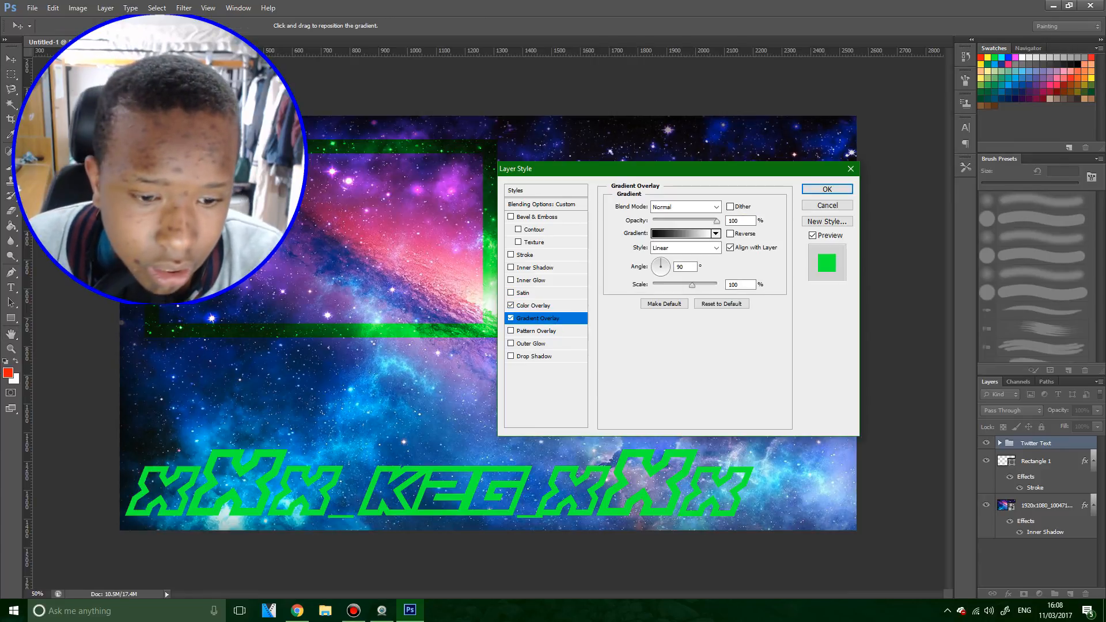
{"action": "left_click", "coordinate": [511, 305]}
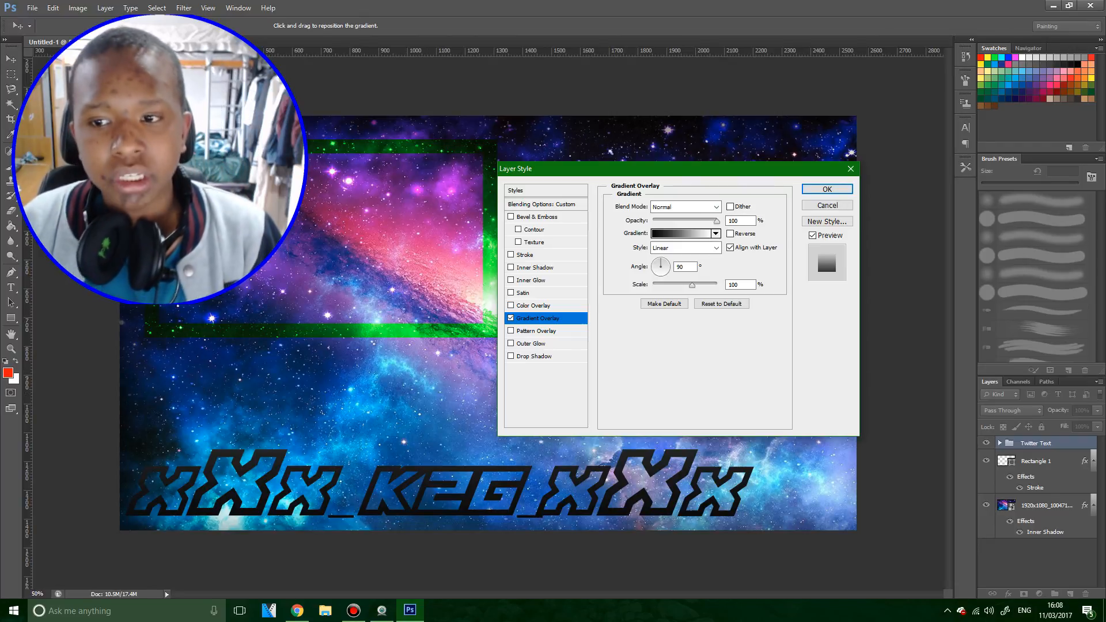
{"action": "left_click", "coordinate": [826, 189]}
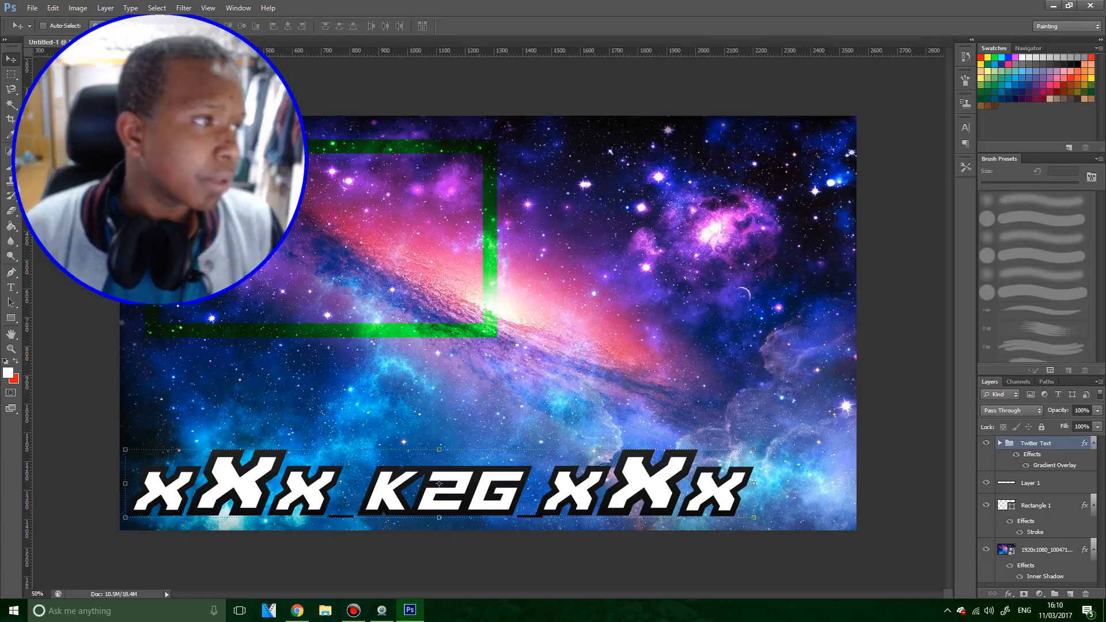
Switch to Chrome, close the Twitter tab, search Google Images for "twitter logo png", and save the round blue bird logo.
{"action": "key", "text": "alt+Tab"}
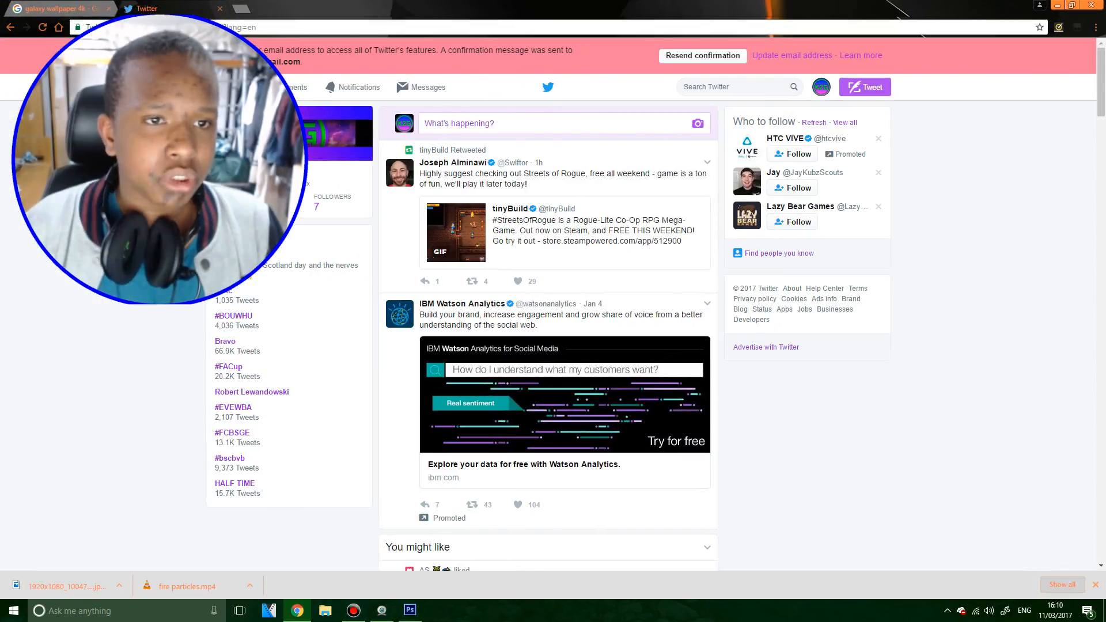
{"action": "key", "text": "ctrl+w"}
{"action": "scroll", "coordinate": [553, 306], "scroll_direction": "up", "scroll_amount": 8}
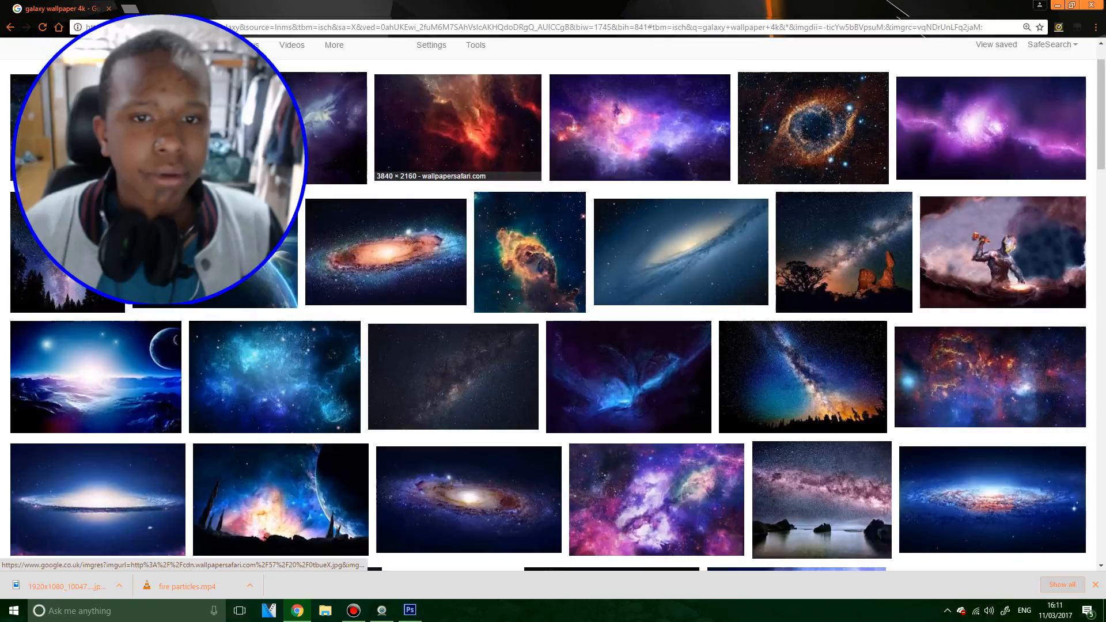
{"action": "left_click", "coordinate": [346, 64]}
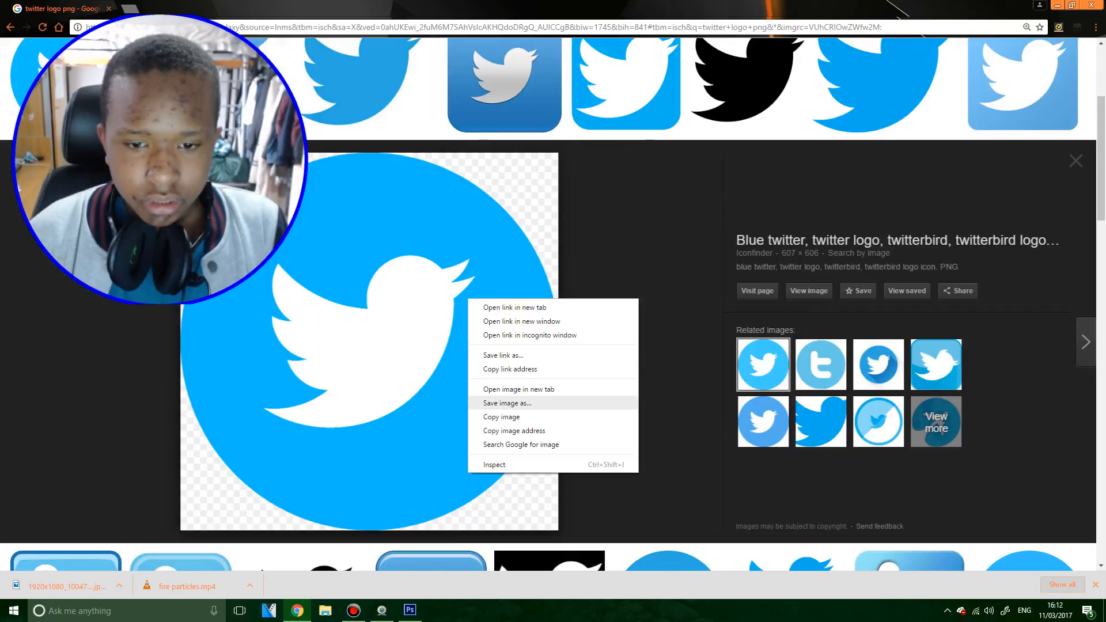
{"action": "left_click", "coordinate": [507, 403]}
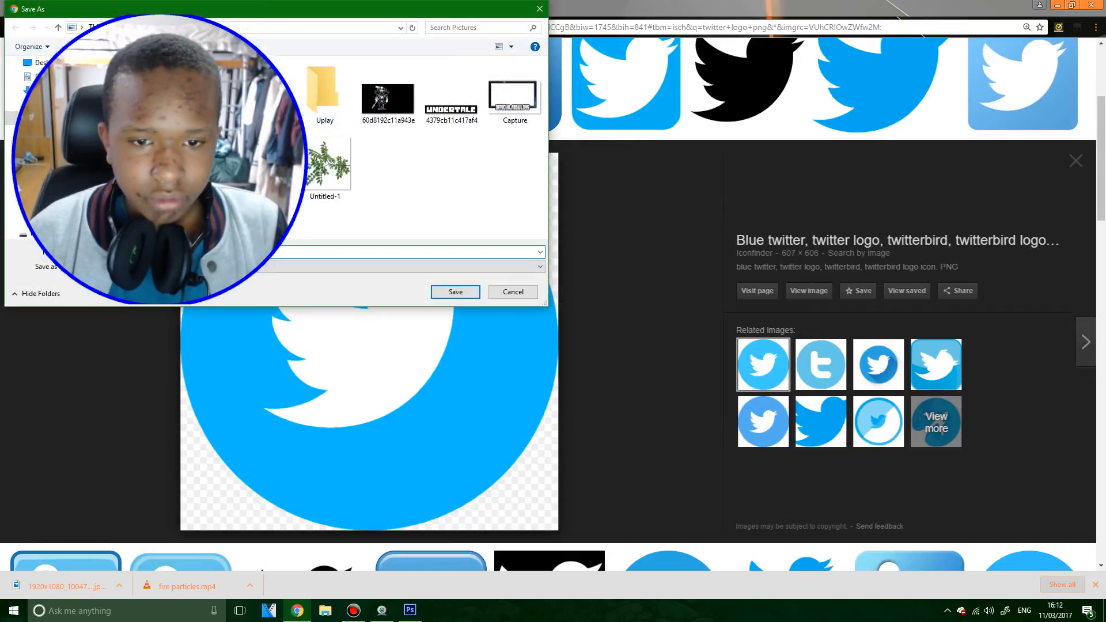
{"action": "left_click", "coordinate": [454, 292]}
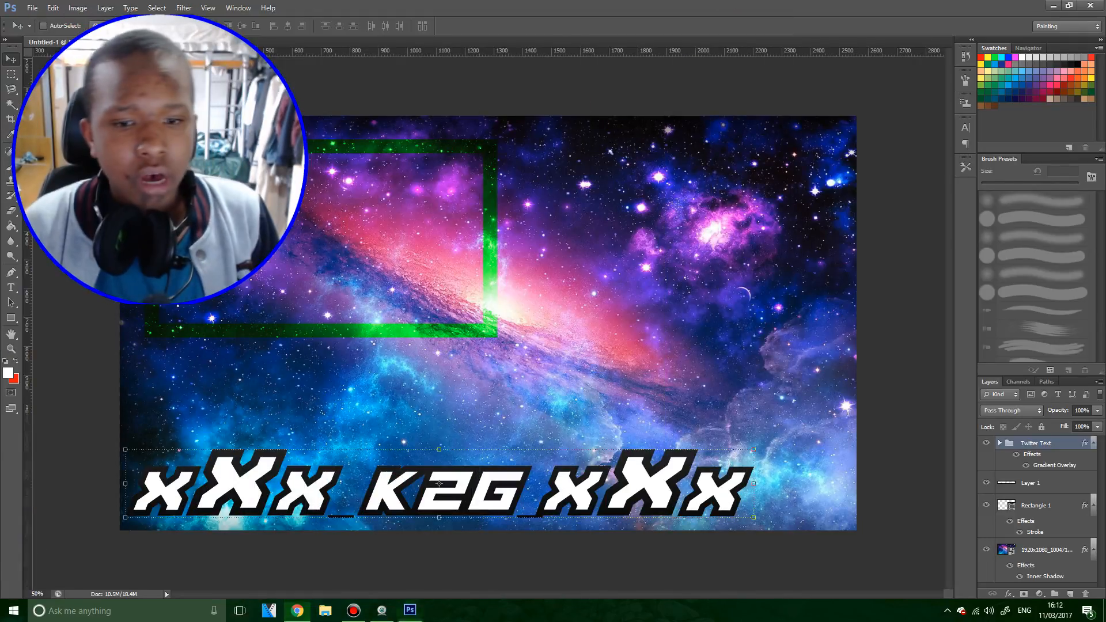
Switch back to Photoshop and place the Twitterbird logo, scaled down, above the bottom text and just past the green frame's lower corner.
{"action": "left_click_drag", "start_coordinate": [409, 610], "coordinate": [450, 391]}
{"action": "left_click_drag", "start_coordinate": [530, 282], "coordinate": [383, 406]}
{"action": "left_click_drag", "start_coordinate": [459, 327], "coordinate": [424, 363]}
{"action": "left_click_drag", "start_coordinate": [368, 398], "coordinate": [287, 398]}
{"action": "key", "text": "Escape"}
Add a white Twitter text layer below the green frame and move it clear of the bird logo.
{"action": "key", "text": "t"}
{"action": "left_click", "coordinate": [274, 394]}
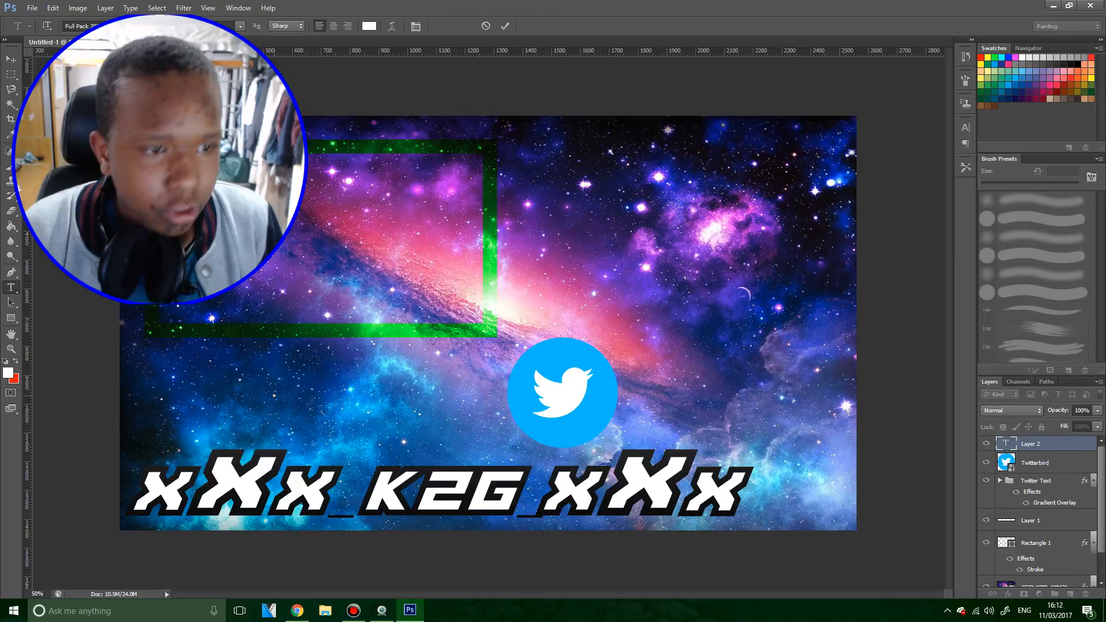
{"action": "type", "text": "TWITTER"}
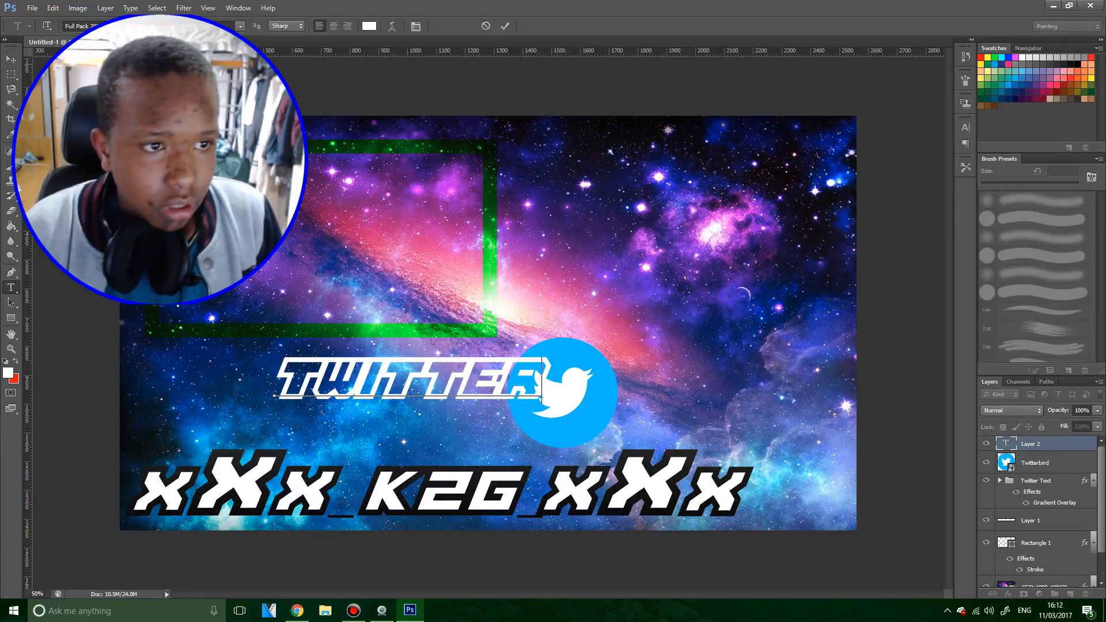
{"action": "left_click", "coordinate": [11, 58]}
{"action": "left_click_drag", "start_coordinate": [403, 378], "coordinate": [290, 377]}
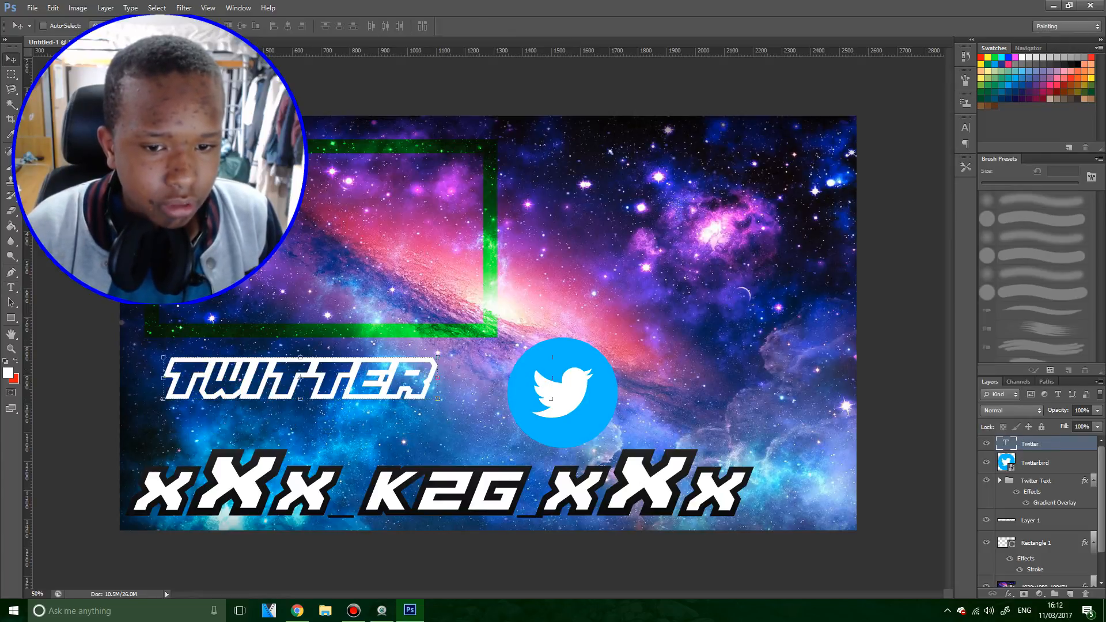
Enlarge the Twitter text to about 118%, fit it between the frame and the bottom text, and commit the transform.
{"action": "left_click_drag", "start_coordinate": [438, 357], "coordinate": [490, 320]}
{"action": "left_click_drag", "start_coordinate": [452, 375], "coordinate": [455, 398]}
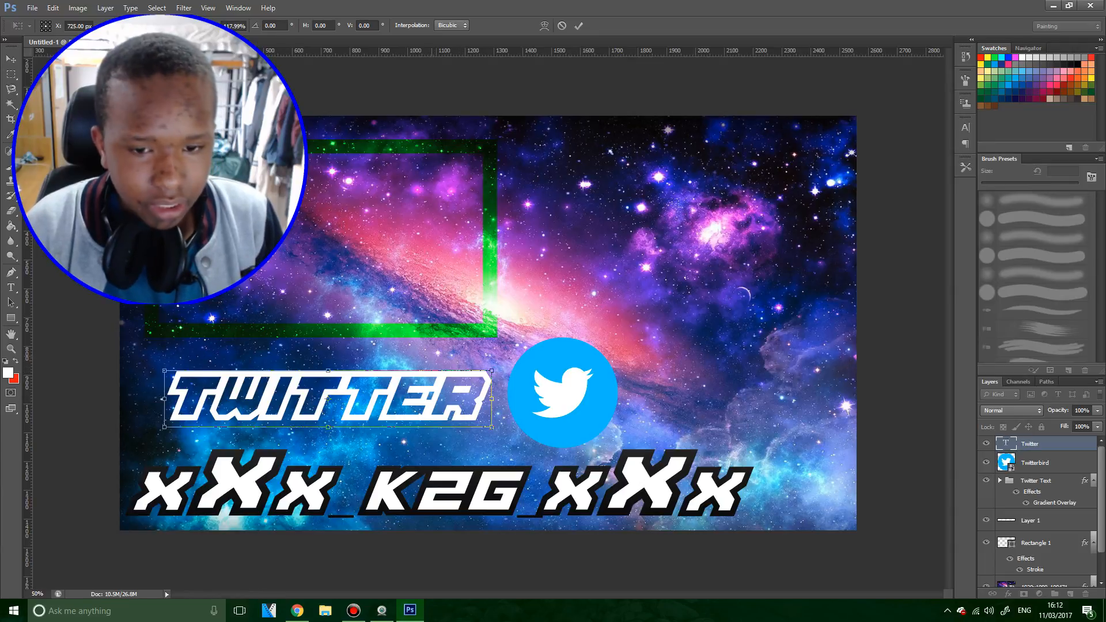
{"action": "left_click", "coordinate": [579, 25]}
Append a space and a colon to the Twitter text, commit it, and nudge the text slightly down and left.
{"action": "key", "text": "t"}
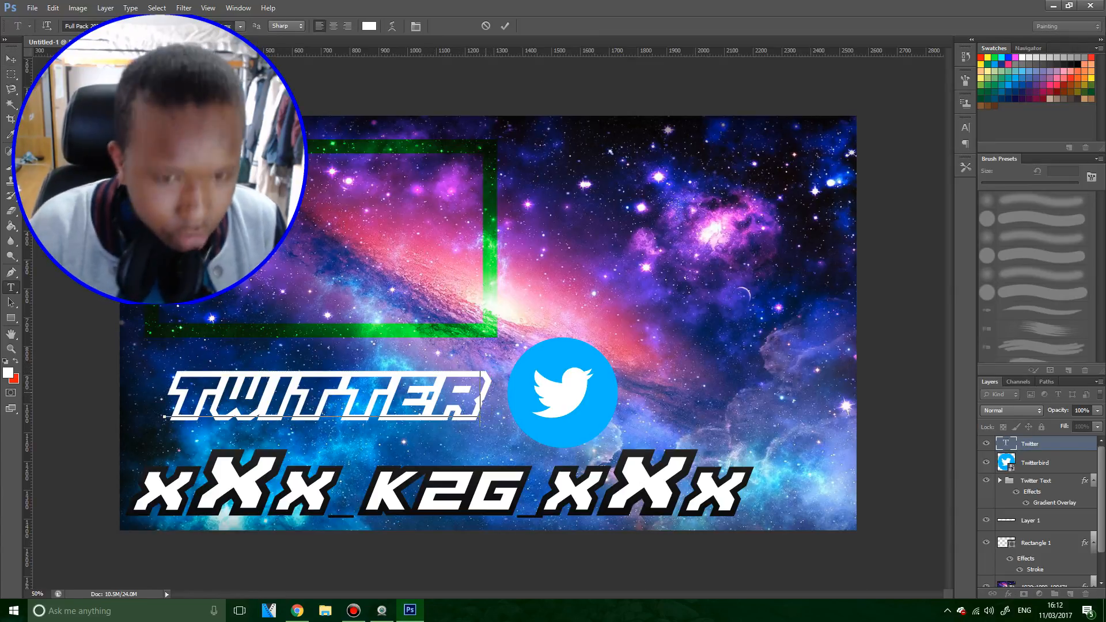
{"action": "key", "text": "Left"}
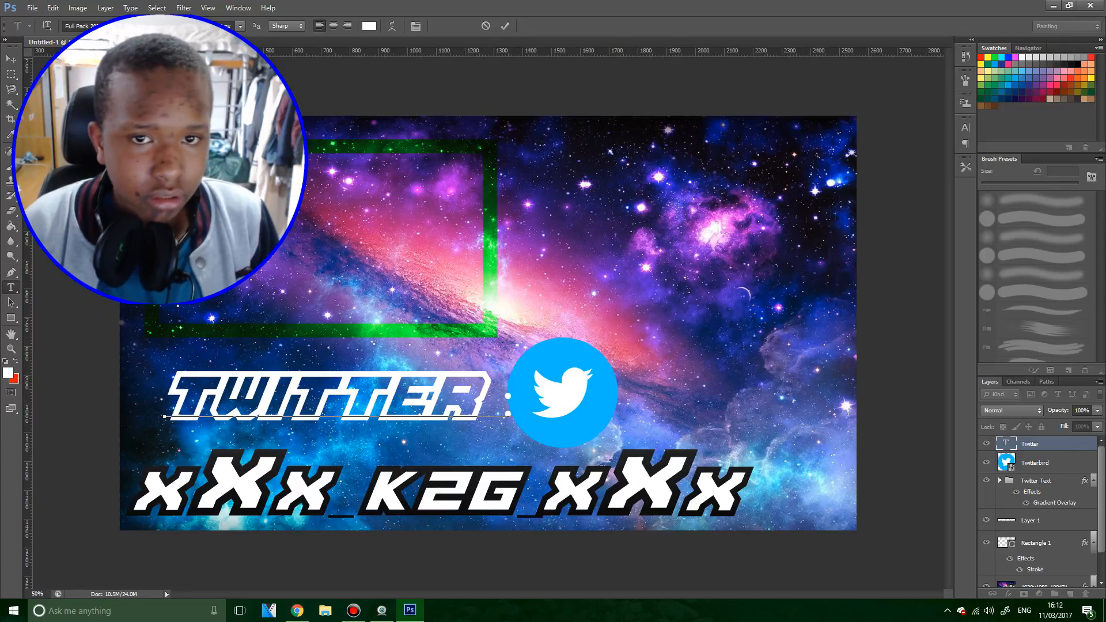
{"action": "left_click", "coordinate": [505, 26]}
{"action": "key", "text": "v"}
{"action": "left_click_drag", "start_coordinate": [520, 390], "coordinate": [512, 396]}
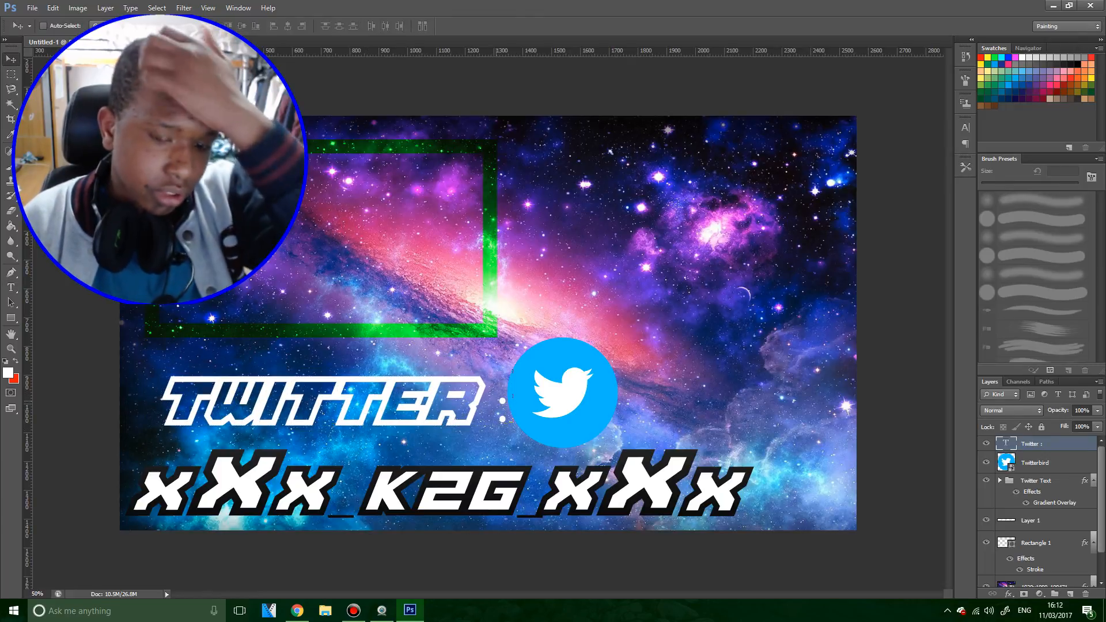
Delete the colon from the end of the Twitter text and commit the edit.
{"action": "key", "text": "t"}
{"action": "left_click", "coordinate": [508, 407]}
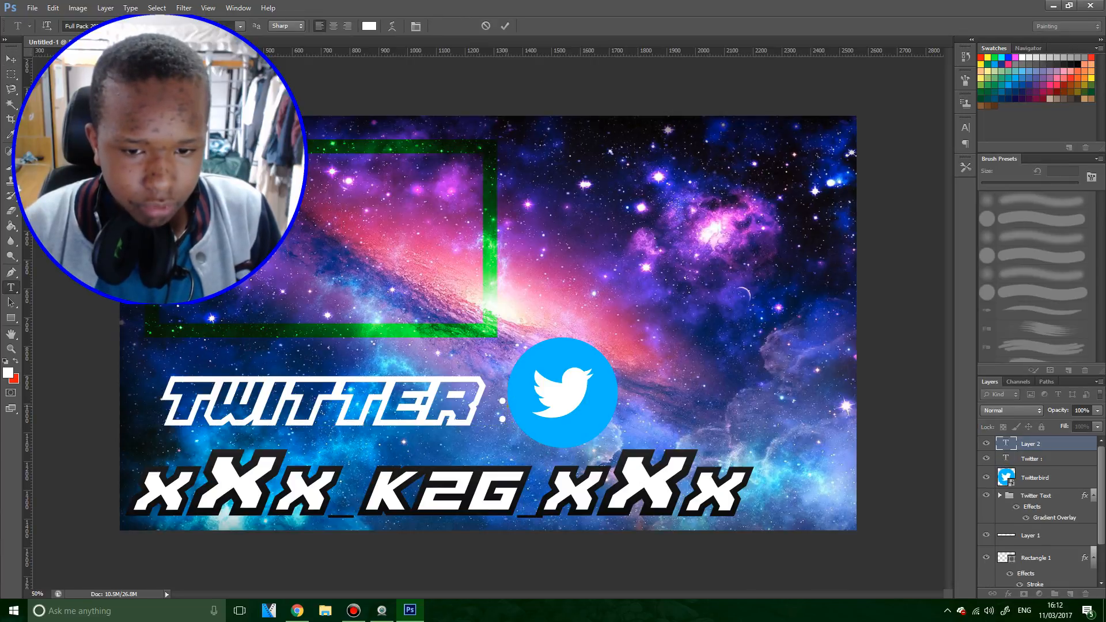
{"action": "key", "text": "Escape"}
{"action": "left_click", "coordinate": [503, 406]}
{"action": "key", "text": "BackSpace"}
{"action": "key", "text": "BackSpace"}
{"action": "key", "text": "BackSpace"}
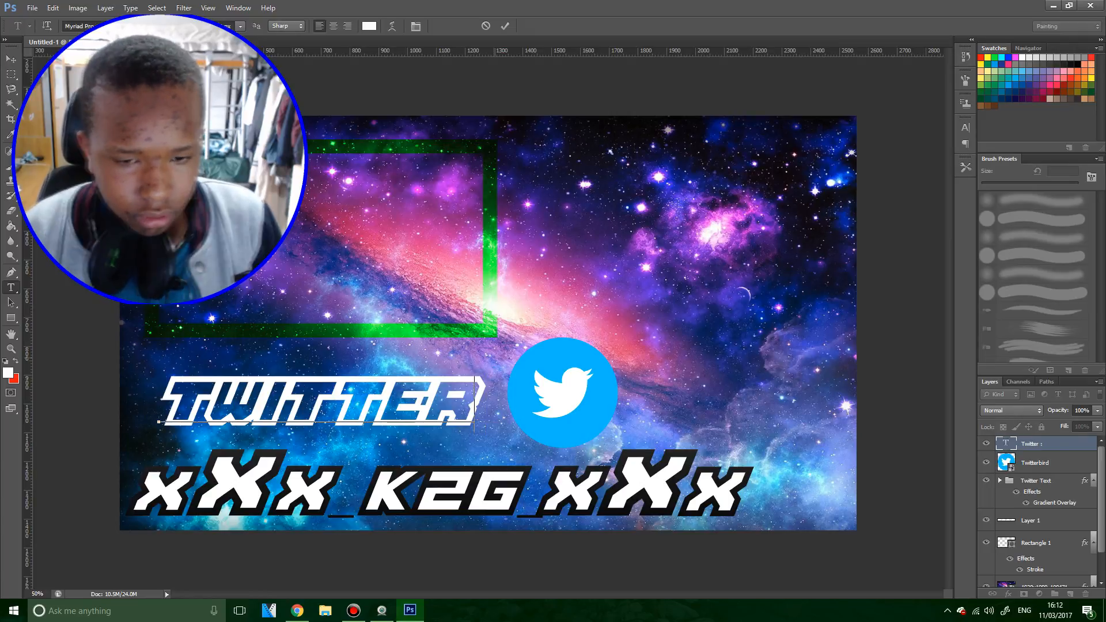
{"action": "left_click", "coordinate": [505, 25]}
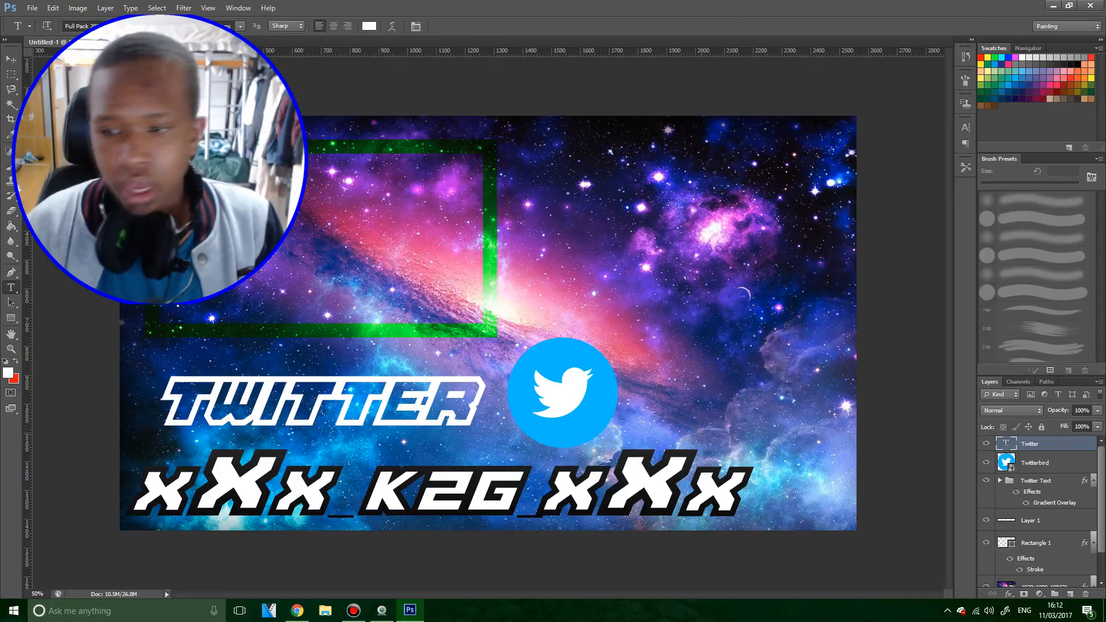
Move the Twitter text layer into the Twitter Text group and expand the group to show its layers.
{"action": "left_click_drag", "start_coordinate": [1032, 444], "coordinate": [1038, 481]}
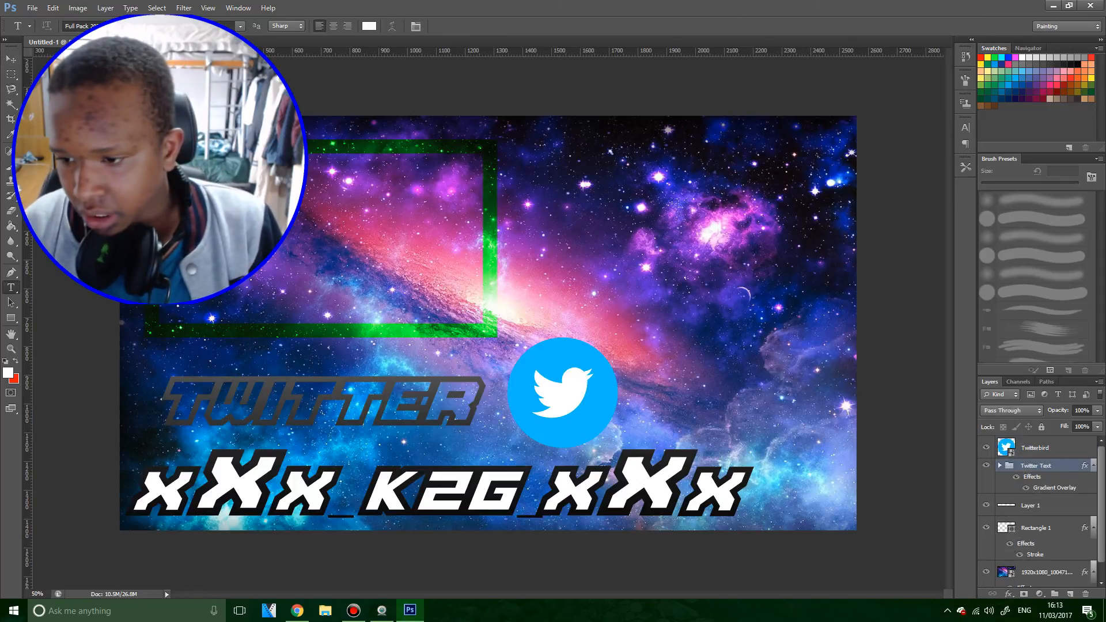
{"action": "left_click", "coordinate": [1001, 466]}
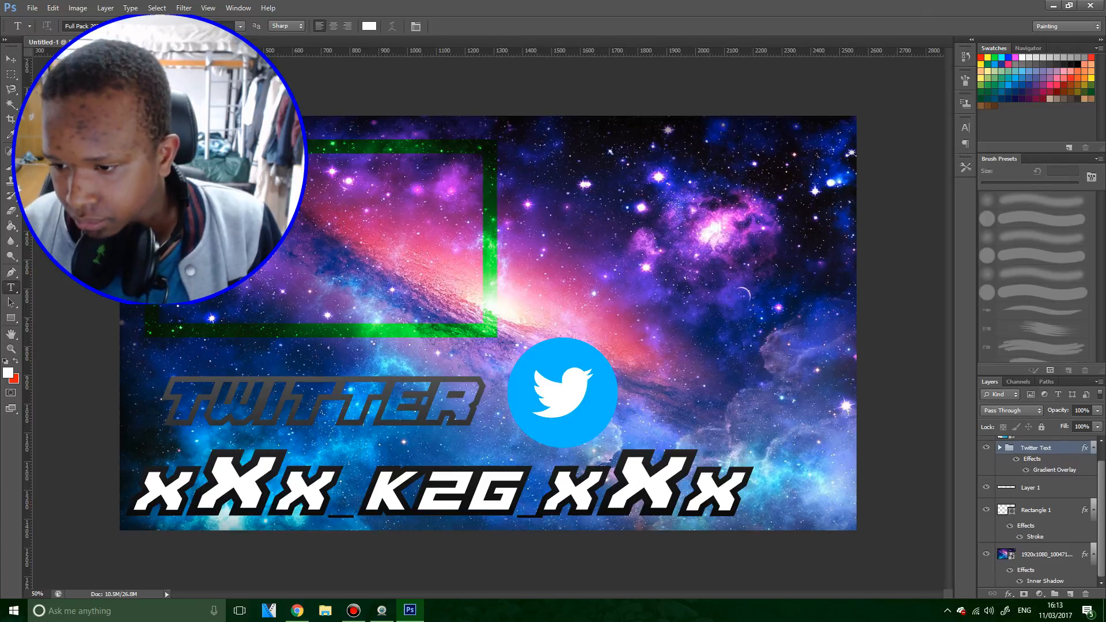
{"action": "scroll", "coordinate": [1037, 513], "scroll_direction": "down", "scroll_amount": 3}
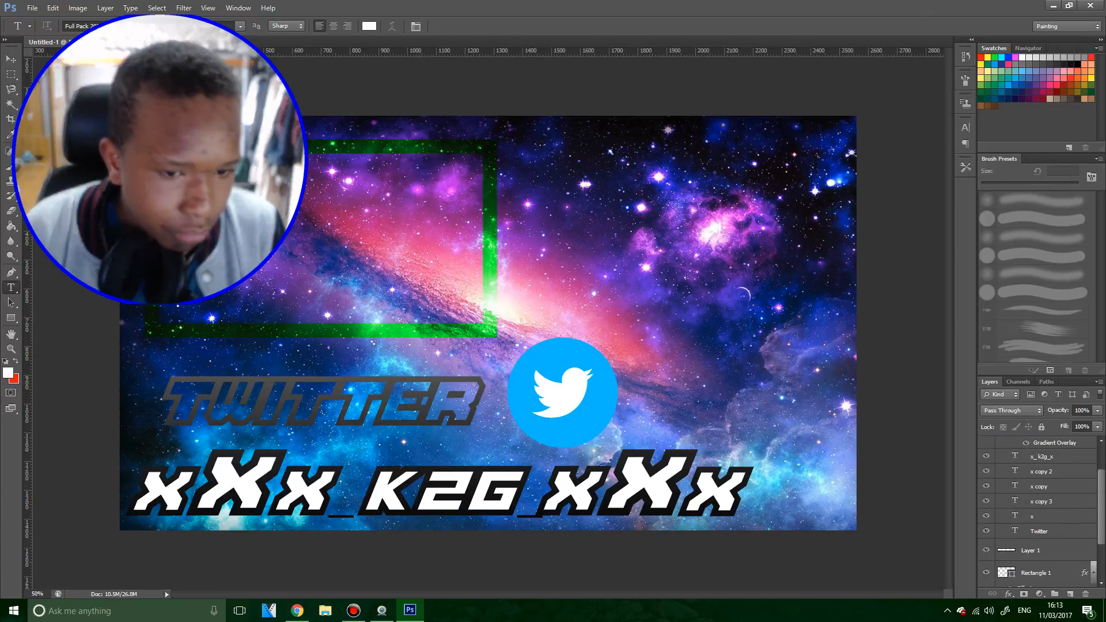
On the Twitter text layer, select the hollow insides of all seven letters together with the Magic Wand.
{"action": "key", "text": "w"}
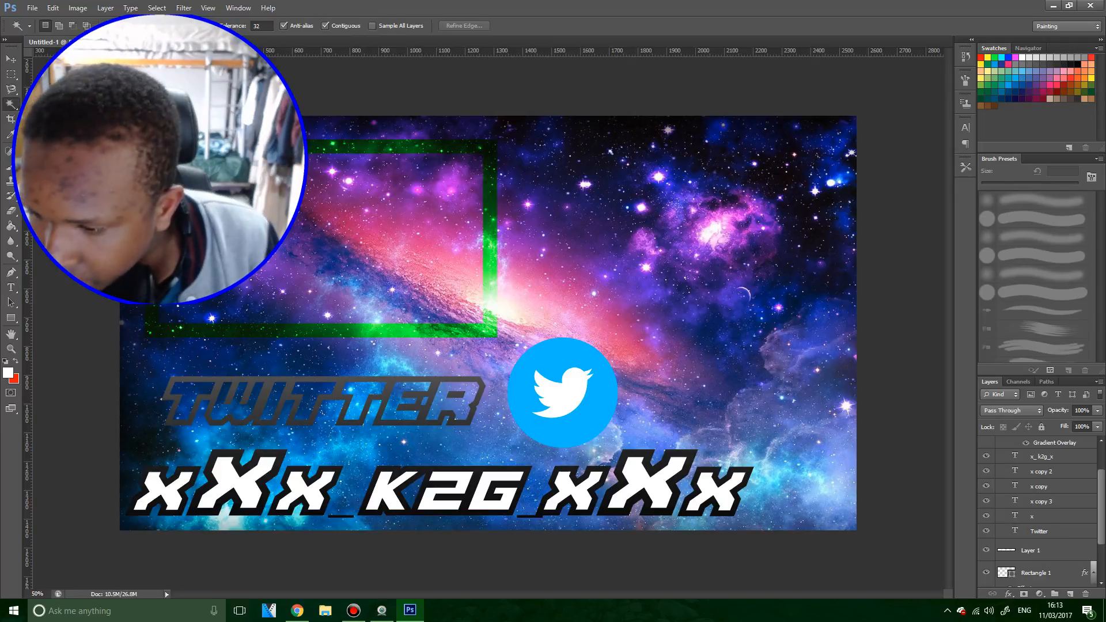
{"action": "left_click", "coordinate": [1039, 531]}
{"action": "left_click", "coordinate": [192, 391], "text": "shift"}
{"action": "left_click", "coordinate": [227, 395], "text": "shift"}
{"action": "left_click", "coordinate": [275, 394], "text": "shift"}
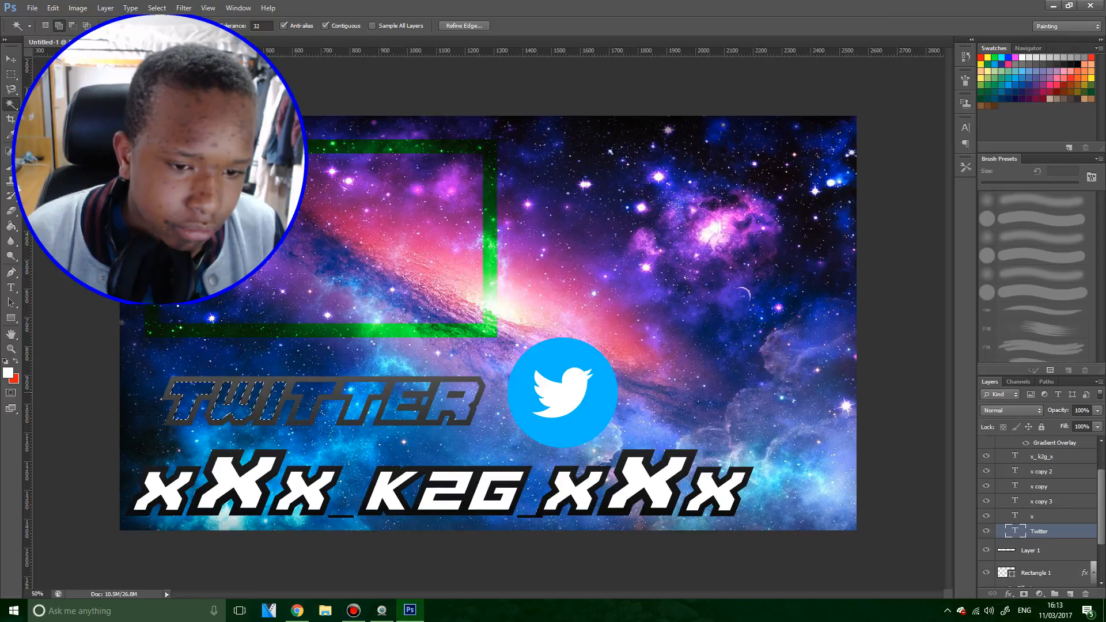
{"action": "left_click", "coordinate": [312, 395], "text": "shift"}
{"action": "left_click", "coordinate": [361, 396], "text": "shift"}
{"action": "left_click", "coordinate": [405, 397], "text": "shift"}
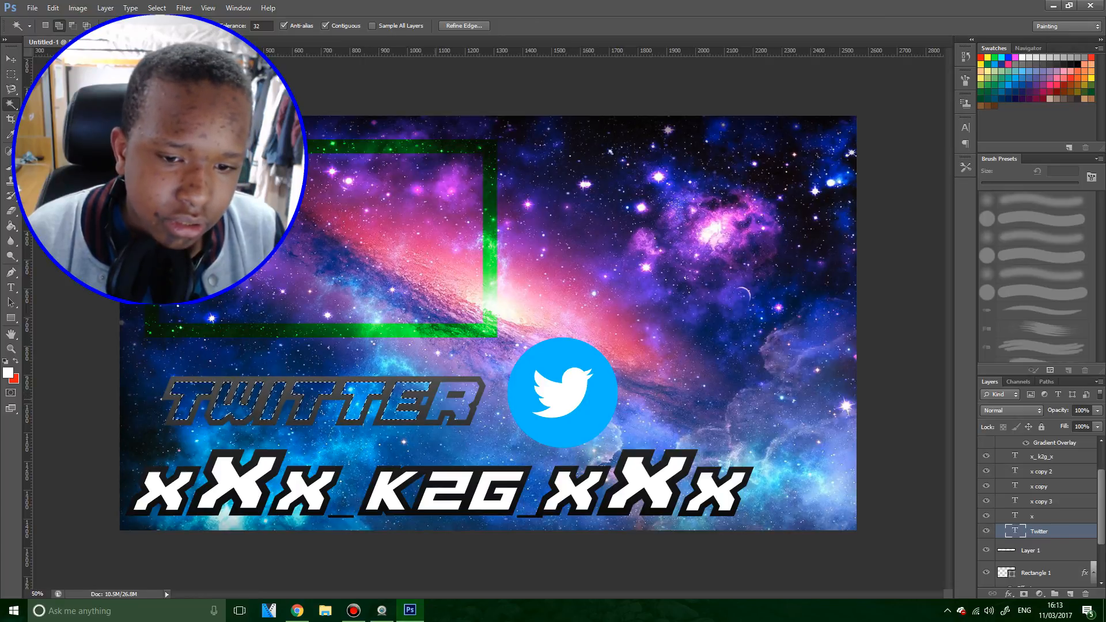
{"action": "left_click", "coordinate": [444, 398], "text": "shift"}
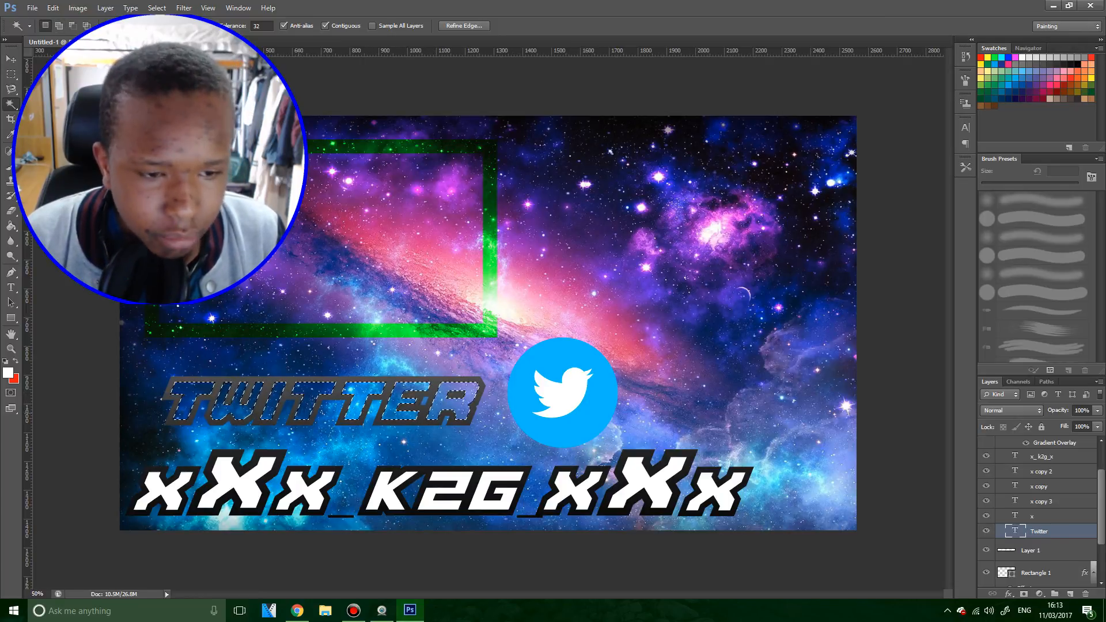
Create a new layer below Layer 1, fill the selected TWITTER letter insides with white, and deselect.
{"action": "scroll", "coordinate": [1037, 507], "scroll_direction": "down", "scroll_amount": 2}
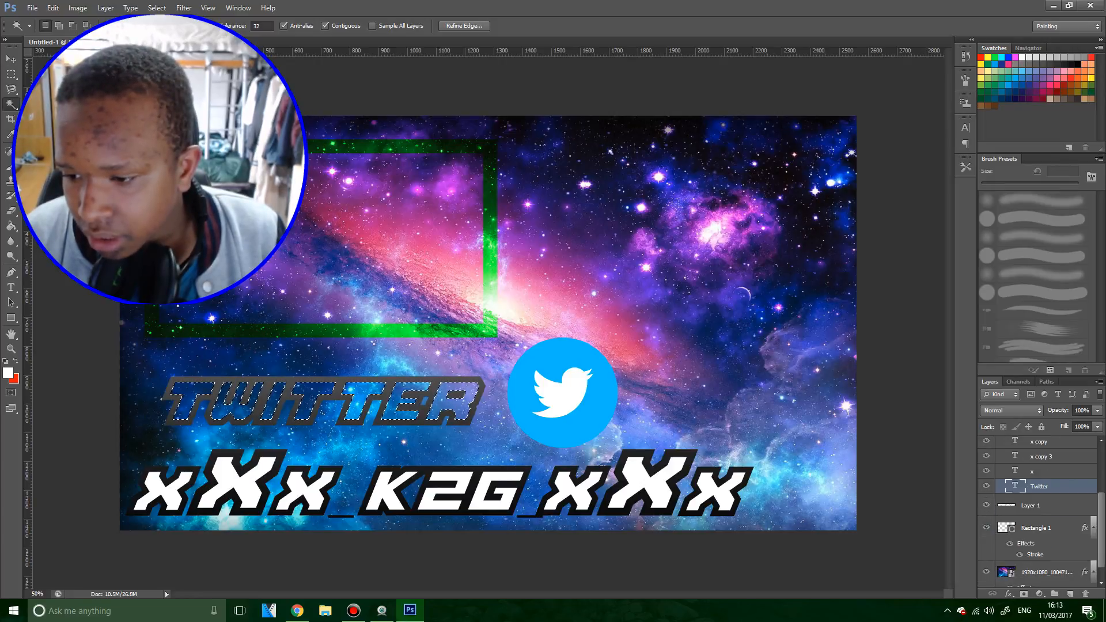
{"action": "left_click", "coordinate": [1071, 594]}
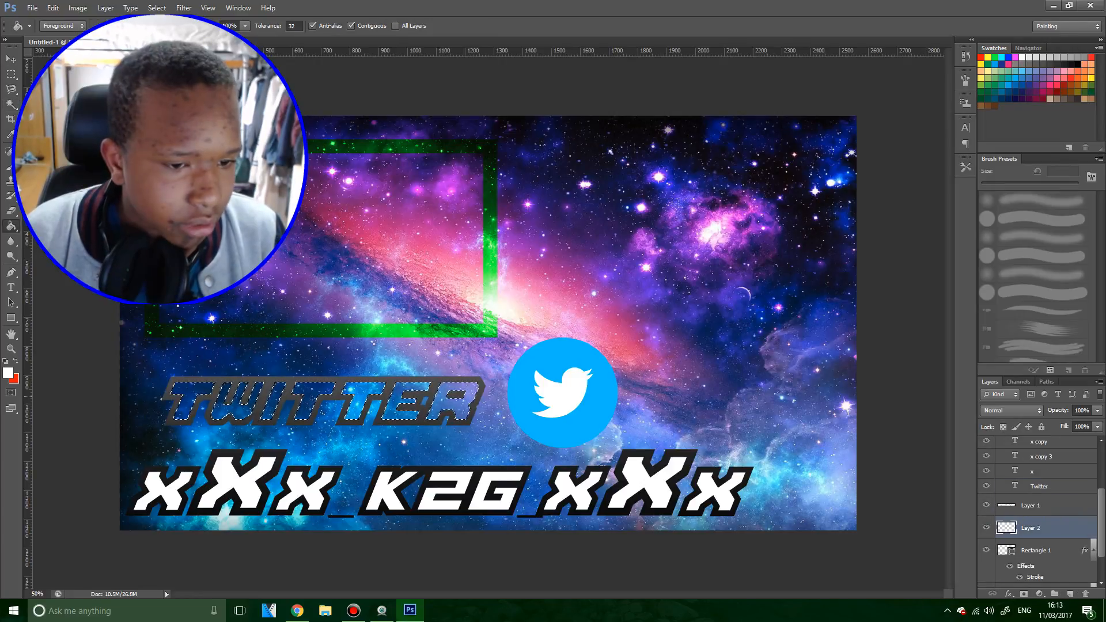
{"action": "left_click", "coordinate": [357, 396]}
{"action": "key", "text": "w"}
{"action": "key", "text": "ctrl+d"}
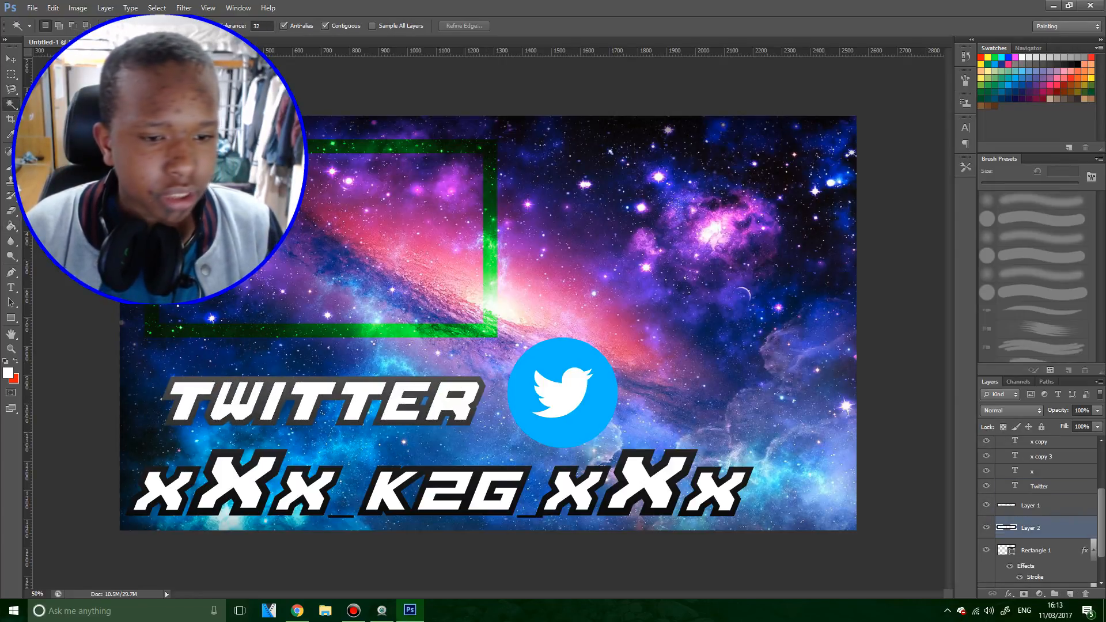
Save the document as a Photoshop file named Outro update 2 on Local Disk (E:).
{"action": "key", "text": "ctrl+s"}
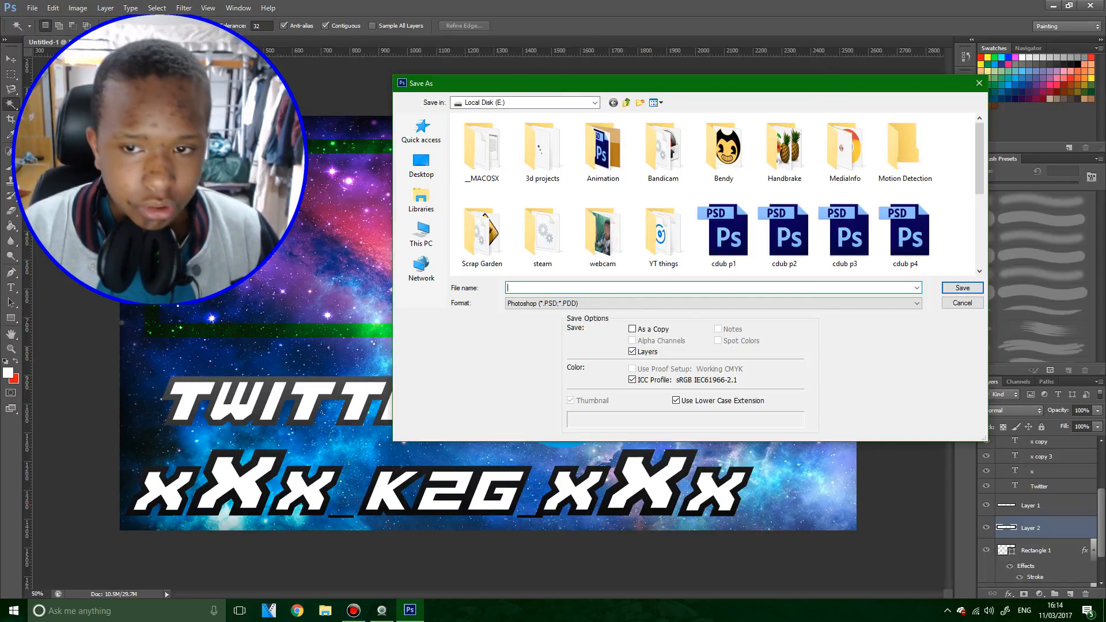
{"action": "type", "text": "Ou"}
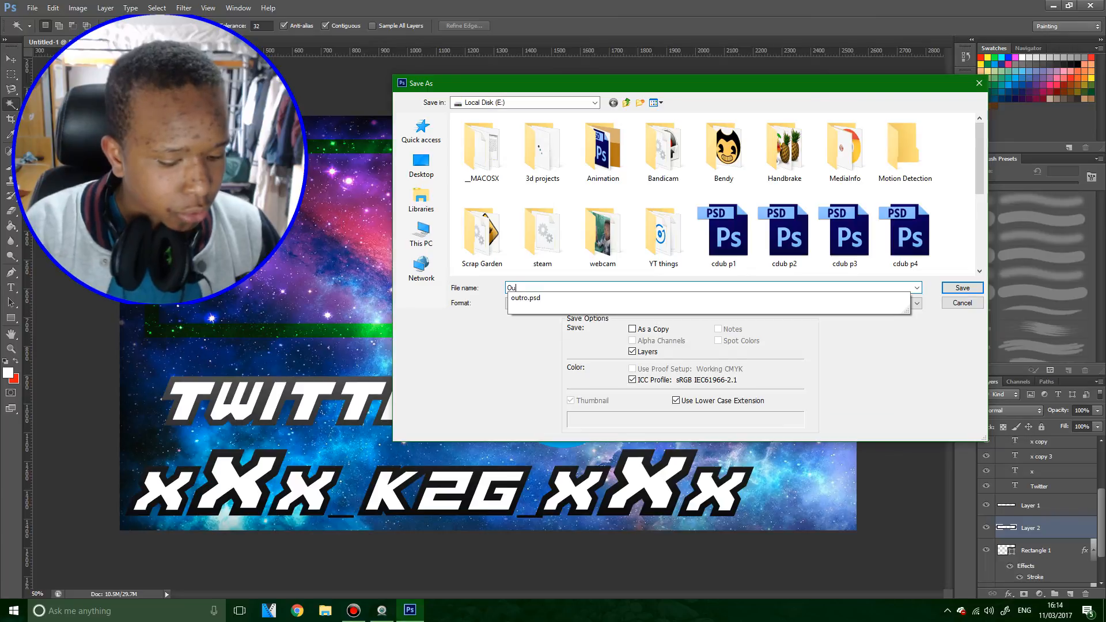
{"action": "type", "text": "tro update 2"}
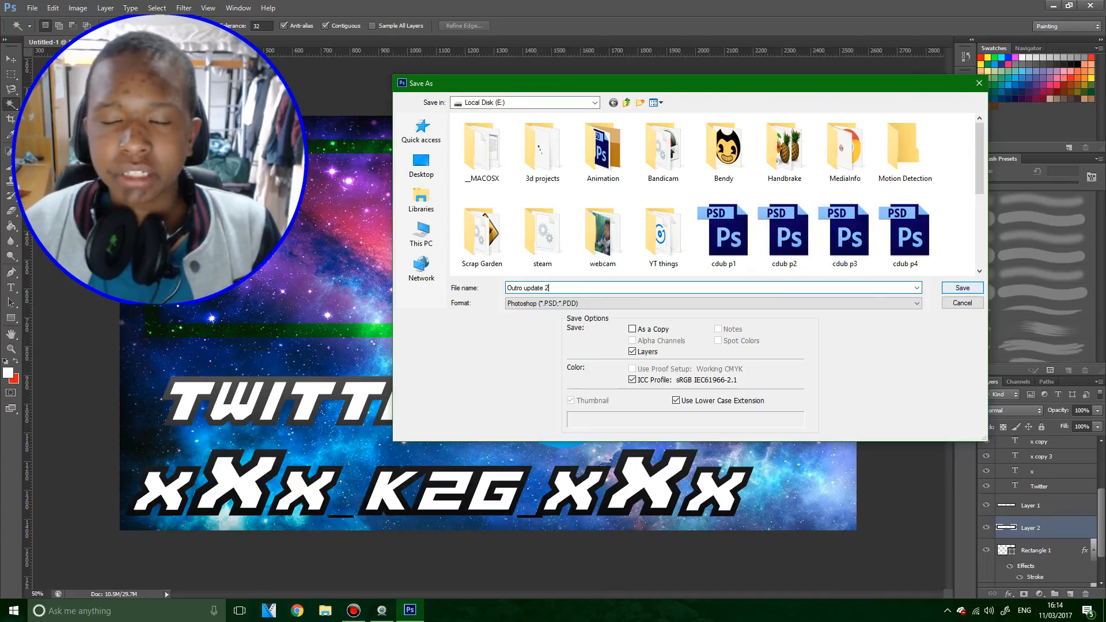
{"action": "key", "text": "Return"}
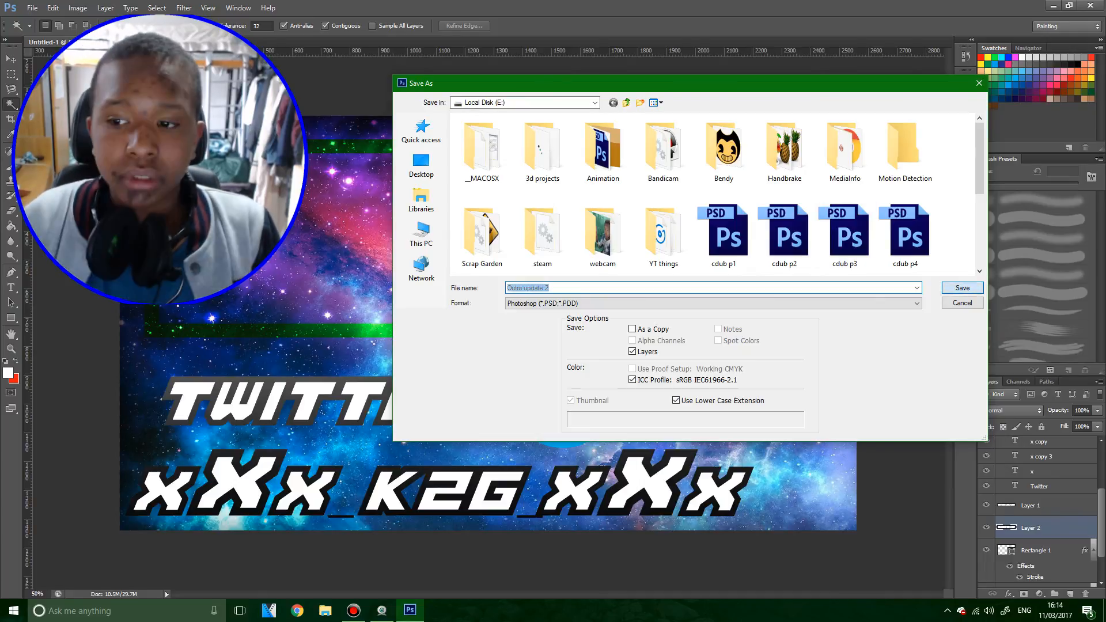
{"action": "key", "text": "Return"}
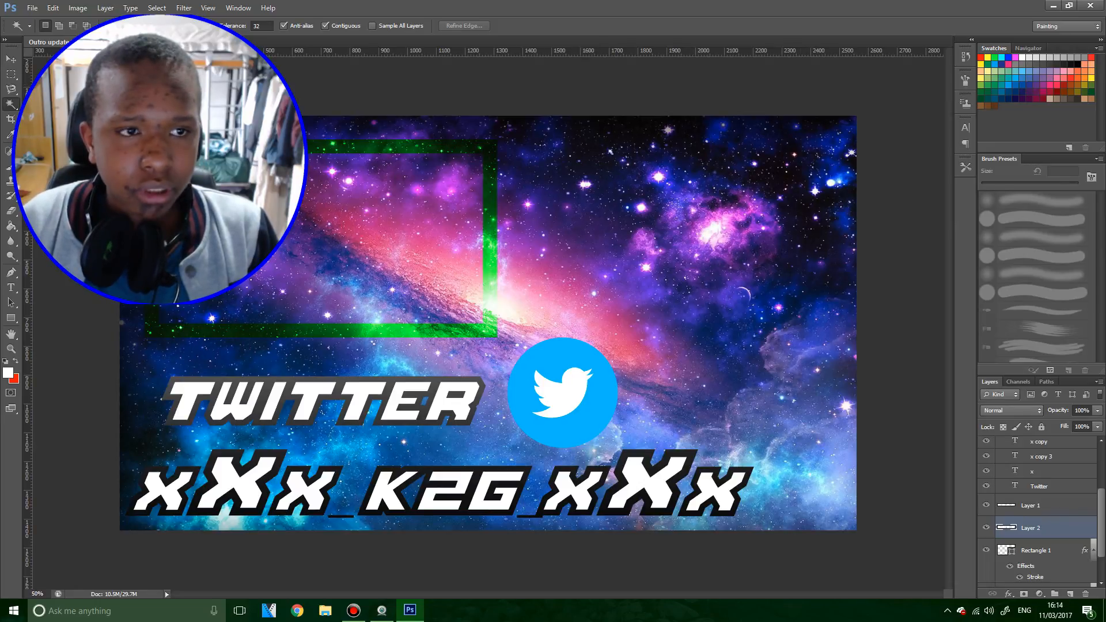
Save a PNG copy named Outro update 2.png on Local Disk (E:), with Smallest / Slow compression and no interlacing.
{"action": "left_click", "coordinate": [32, 8]}
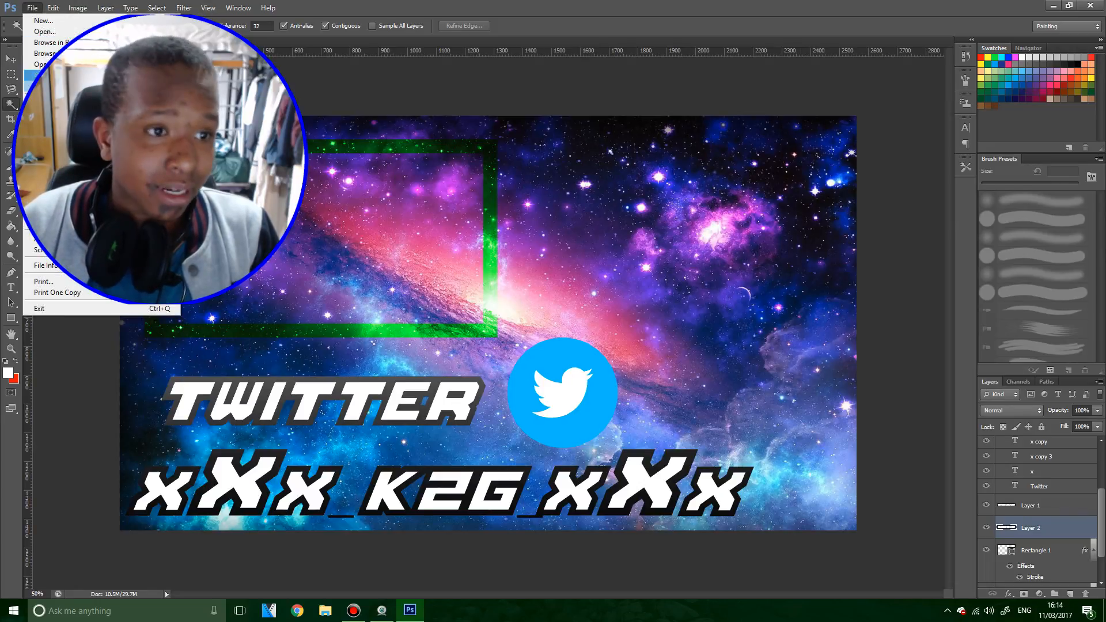
{"action": "left_click", "coordinate": [49, 146]}
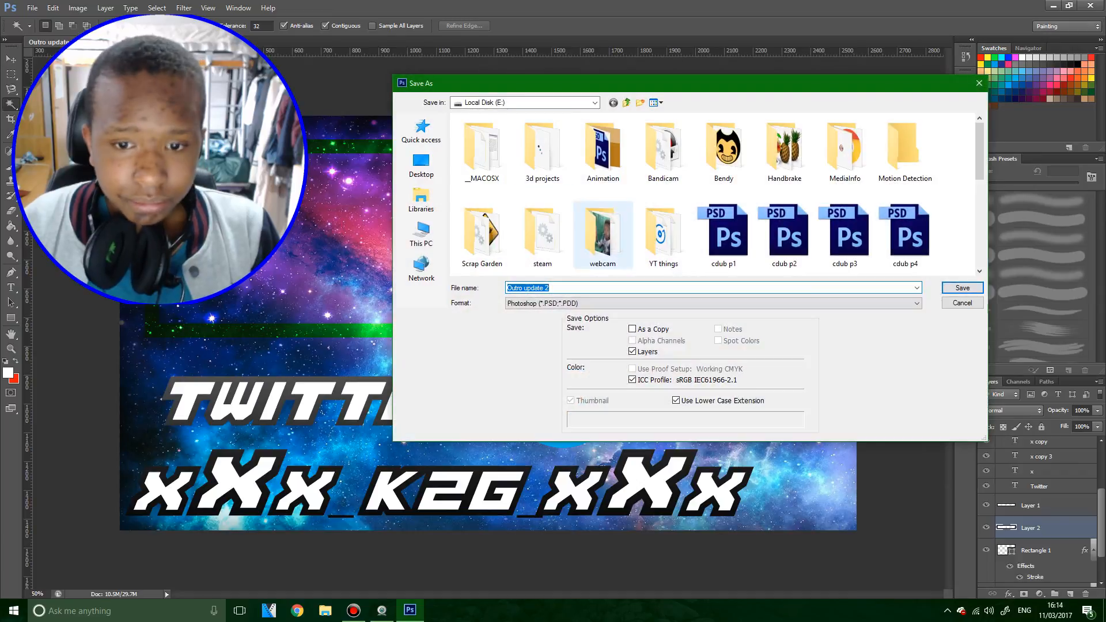
{"action": "left_click", "coordinate": [605, 303]}
{"action": "key", "text": "Down"}
{"action": "key", "text": "Down"}
{"action": "key", "text": "Down"}
{"action": "key", "text": "Down"}
{"action": "key", "text": "Down"}
{"action": "key", "text": "Down"}
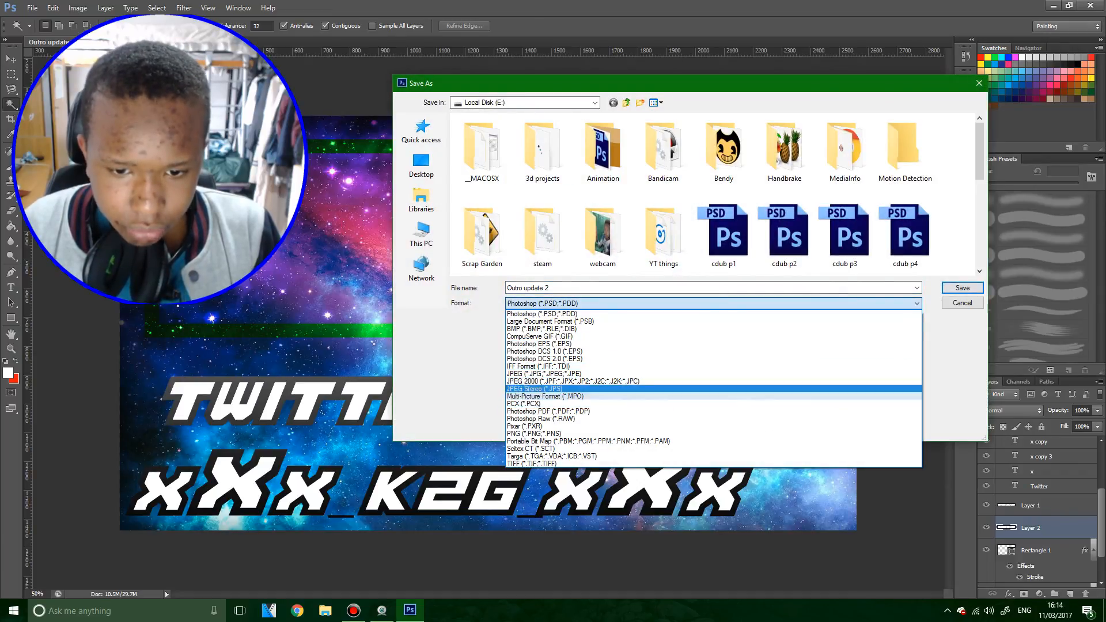
{"action": "key", "text": "Return"}
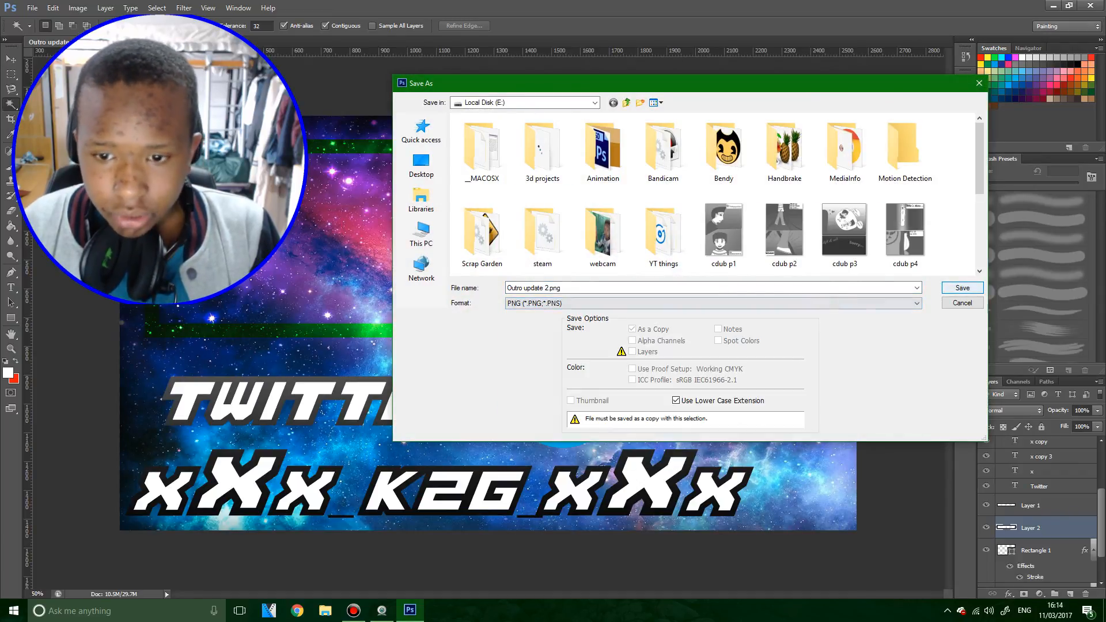
{"action": "key", "text": "Return"}
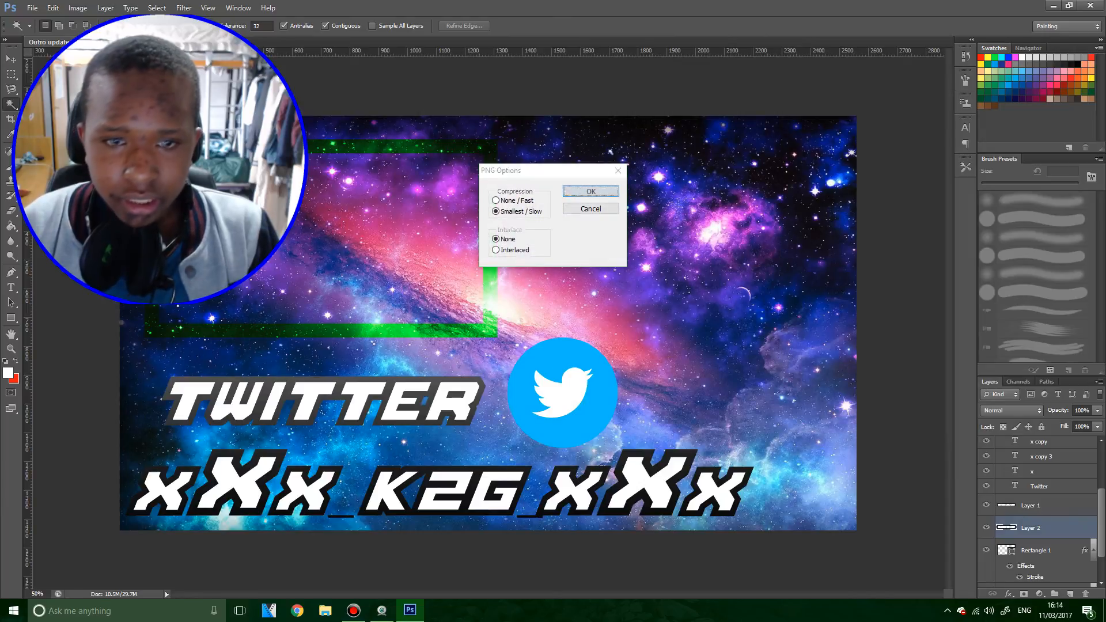
{"action": "key", "text": "Return"}
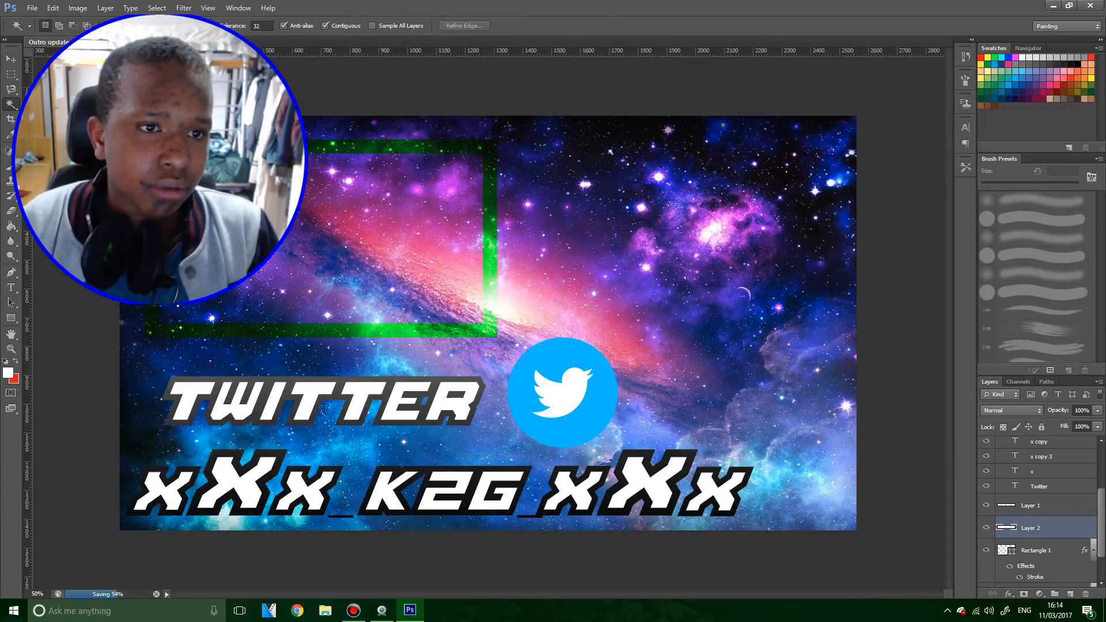
Switch to VEGAS Pro and add the Outro update 2 image and the fire particles video to the timeline, keeping the current project video settings.
{"action": "key", "text": "super+d"}
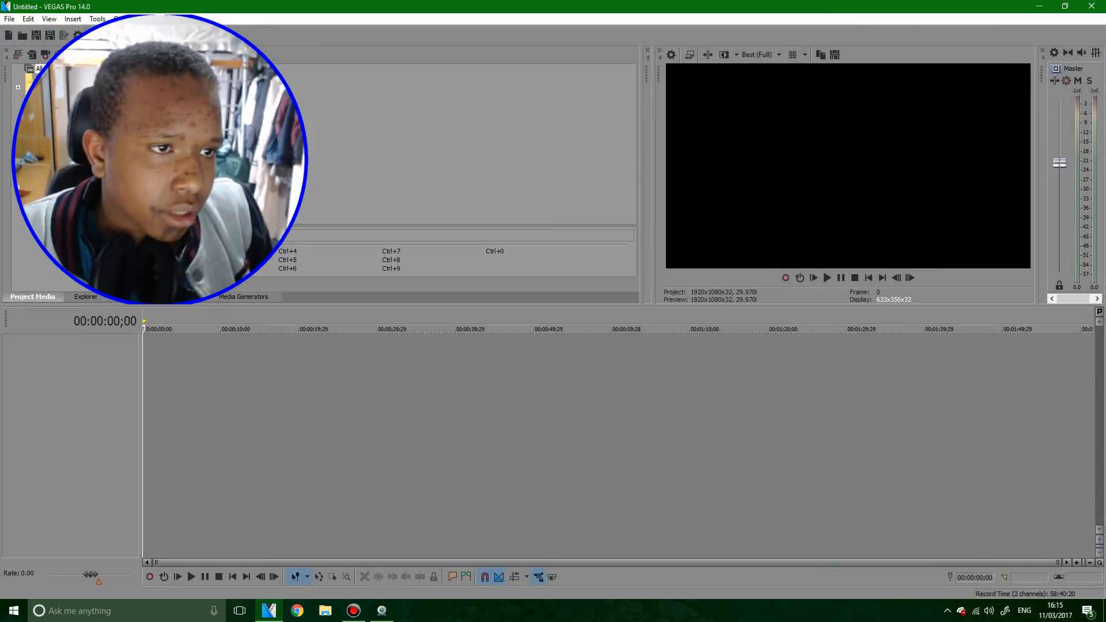
{"action": "left_click", "coordinate": [326, 611]}
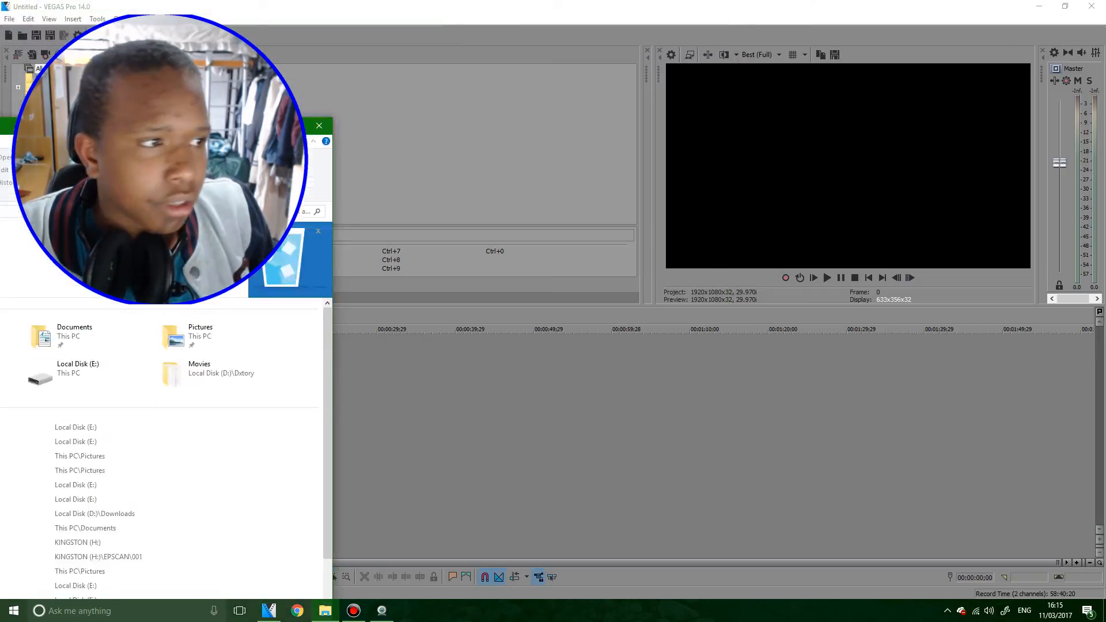
{"action": "left_click_drag", "start_coordinate": [115, 126], "coordinate": [0, 58]}
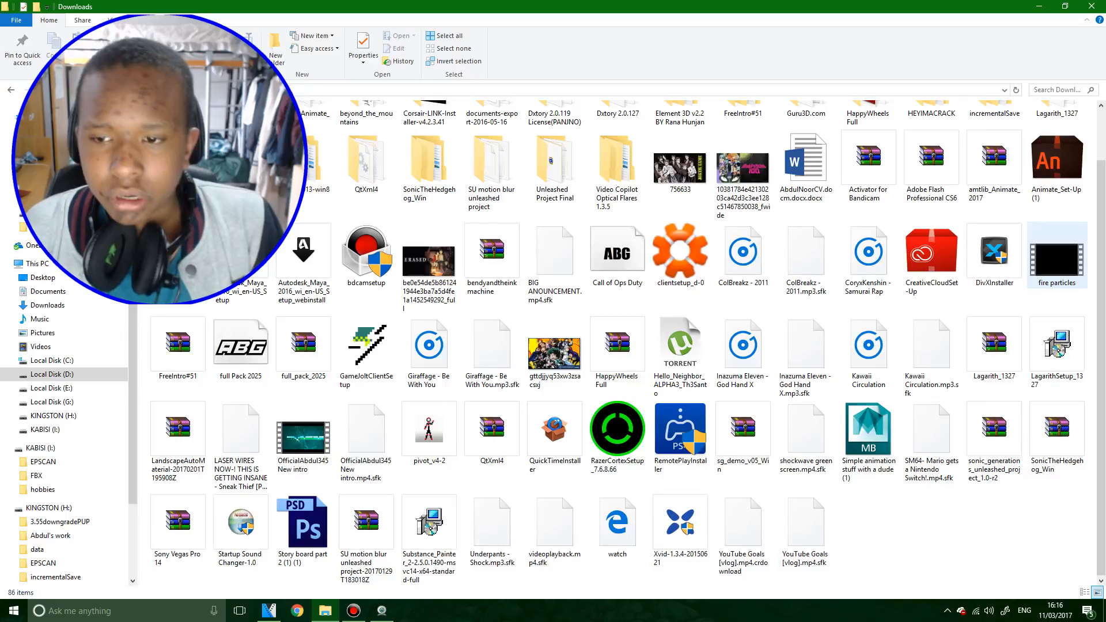
{"action": "left_click", "coordinate": [1057, 257]}
{"action": "left_click_drag", "start_coordinate": [807, 6], "coordinate": [0, 69]}
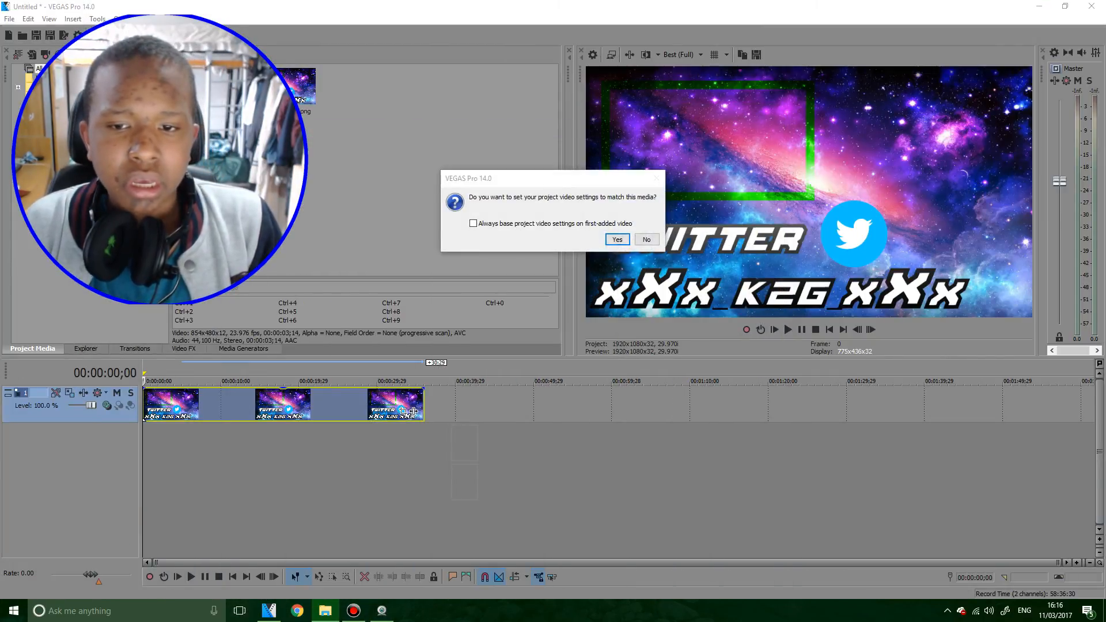
{"action": "key", "text": "n"}
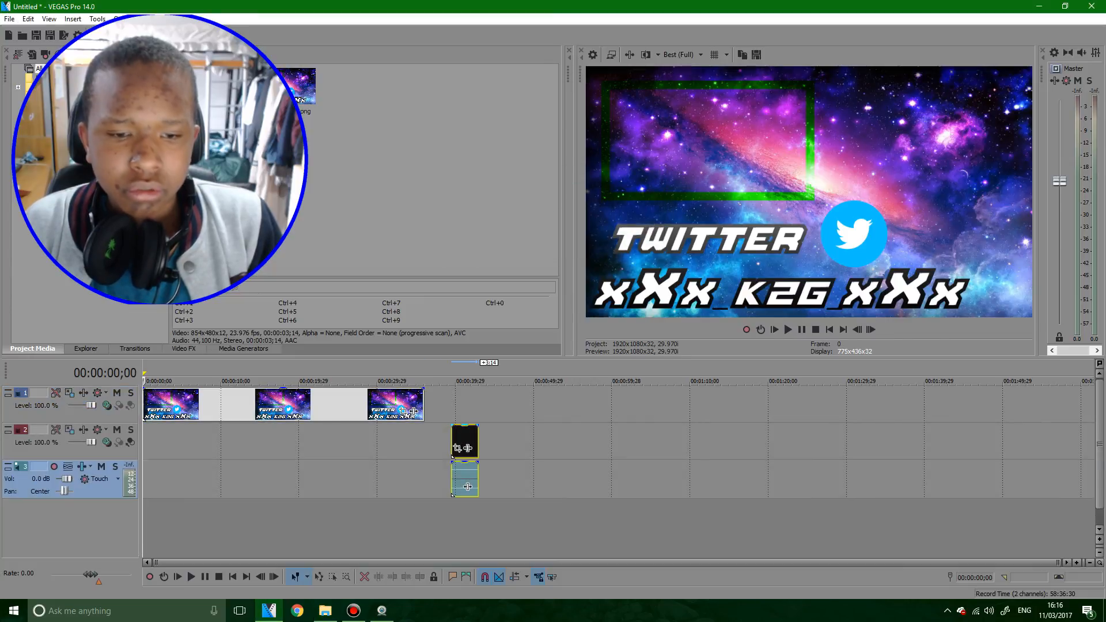
Move the fire particles video up onto the image's track and delete the emptied second video track.
{"action": "left_click", "coordinate": [413, 411]}
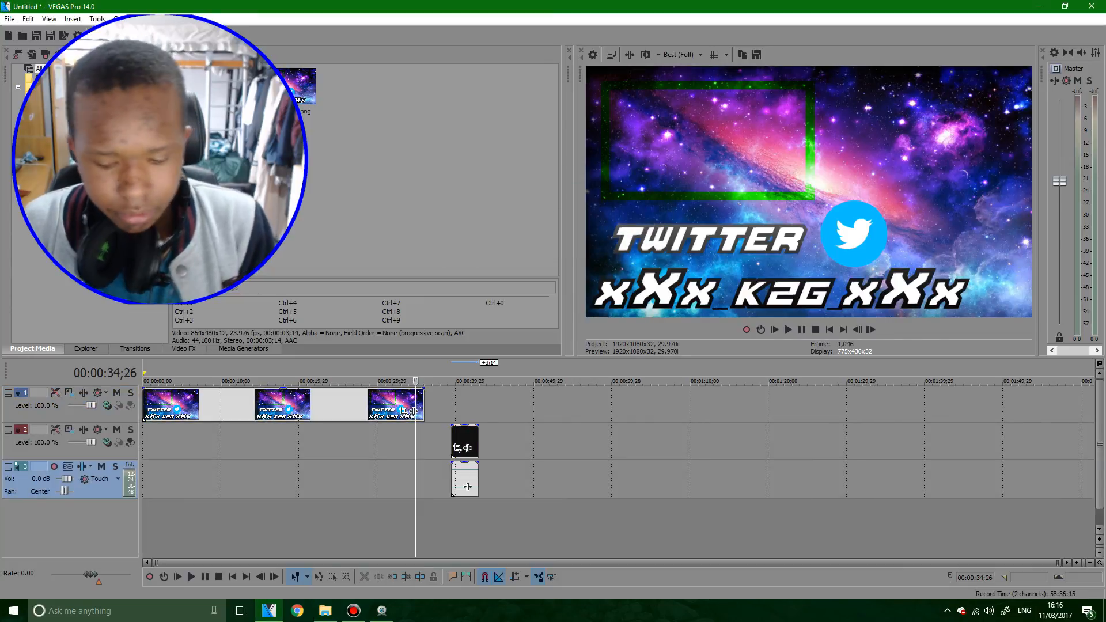
{"action": "right_click", "coordinate": [446, 464]}
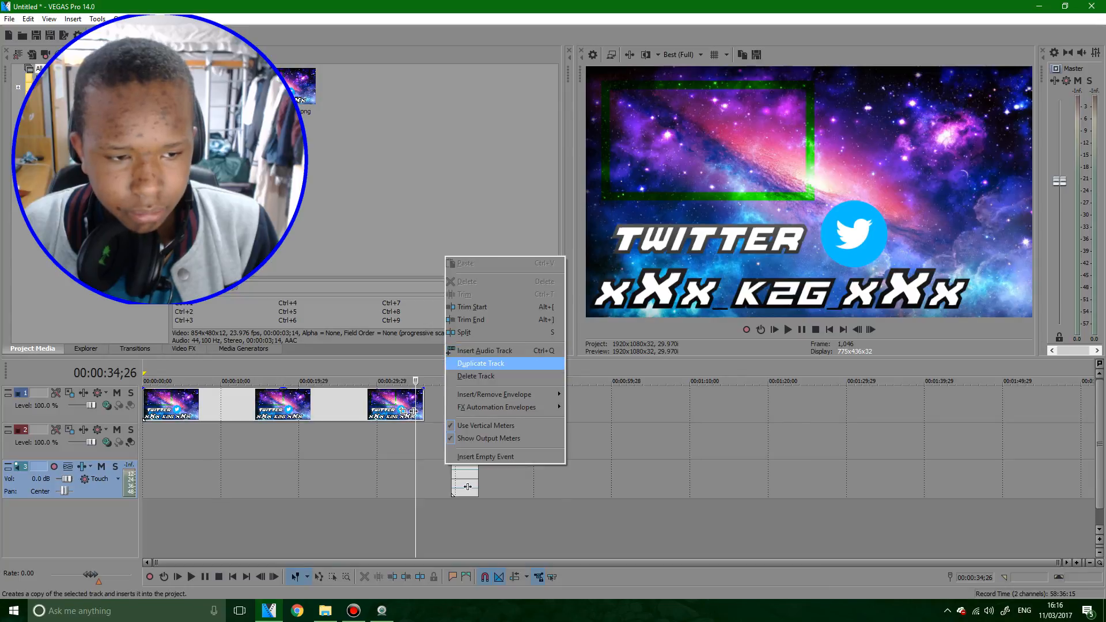
{"action": "left_click", "coordinate": [346, 441]}
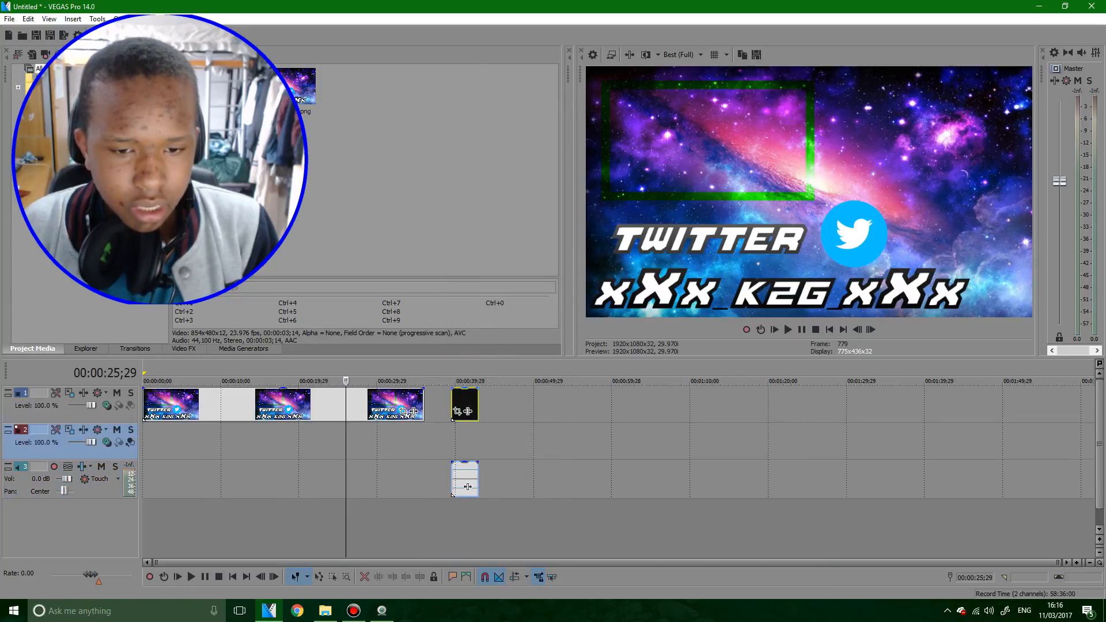
{"action": "right_click", "coordinate": [411, 431]}
{"action": "left_click", "coordinate": [442, 342]}
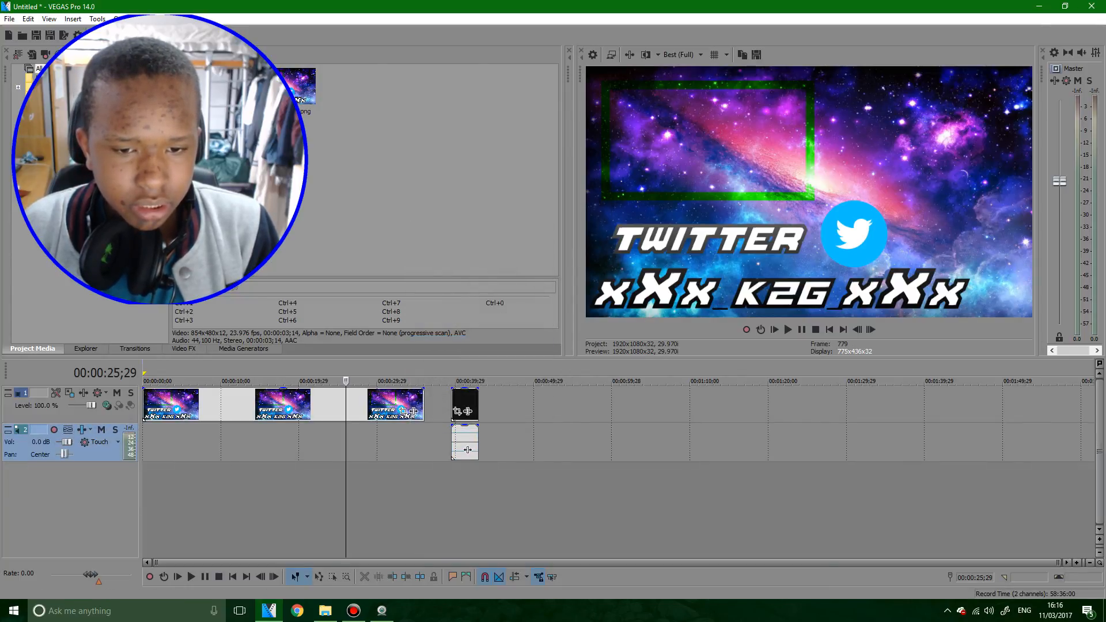
{"action": "double_click", "coordinate": [471, 446]}
{"action": "key", "text": "Delete"}
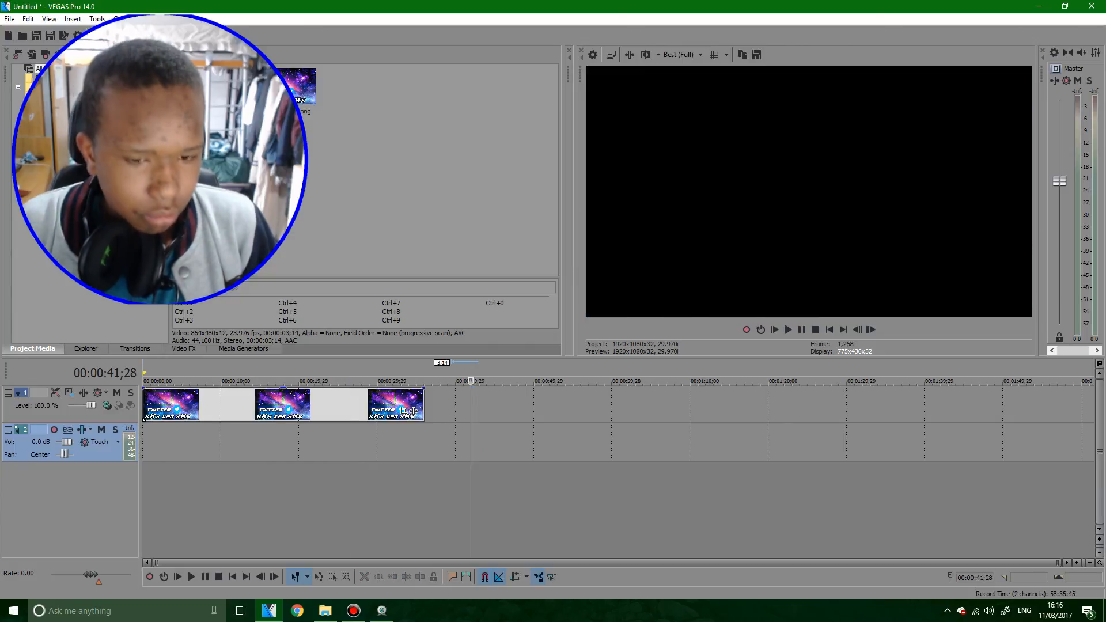
{"action": "key", "text": "ctrl+z"}
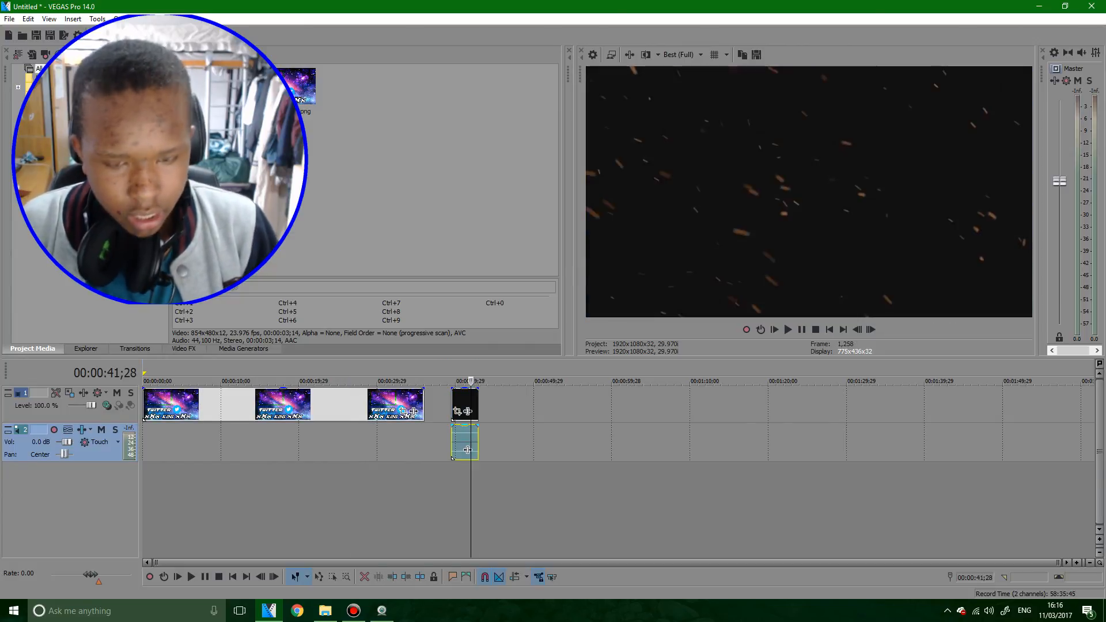
Delete the fire particles clip's audio and place its video on a new video track above the image.
{"action": "double_click", "coordinate": [468, 450]}
{"action": "key", "text": "Delete"}
{"action": "right_click", "coordinate": [436, 421]}
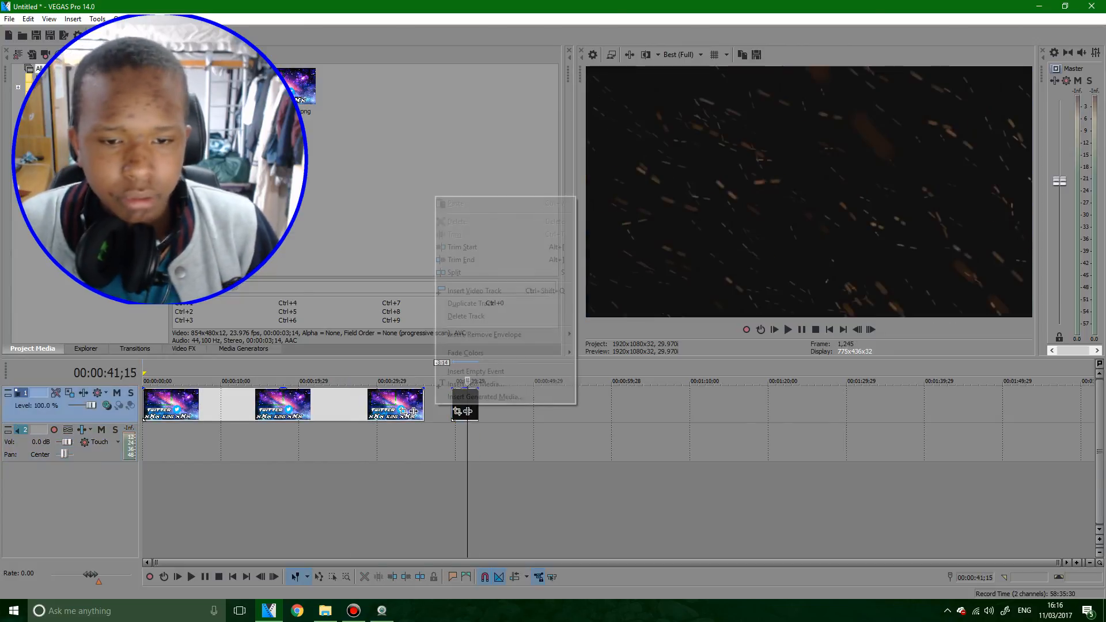
{"action": "left_click", "coordinate": [461, 291]}
{"action": "left_click_drag", "start_coordinate": [468, 448], "coordinate": [457, 411]}
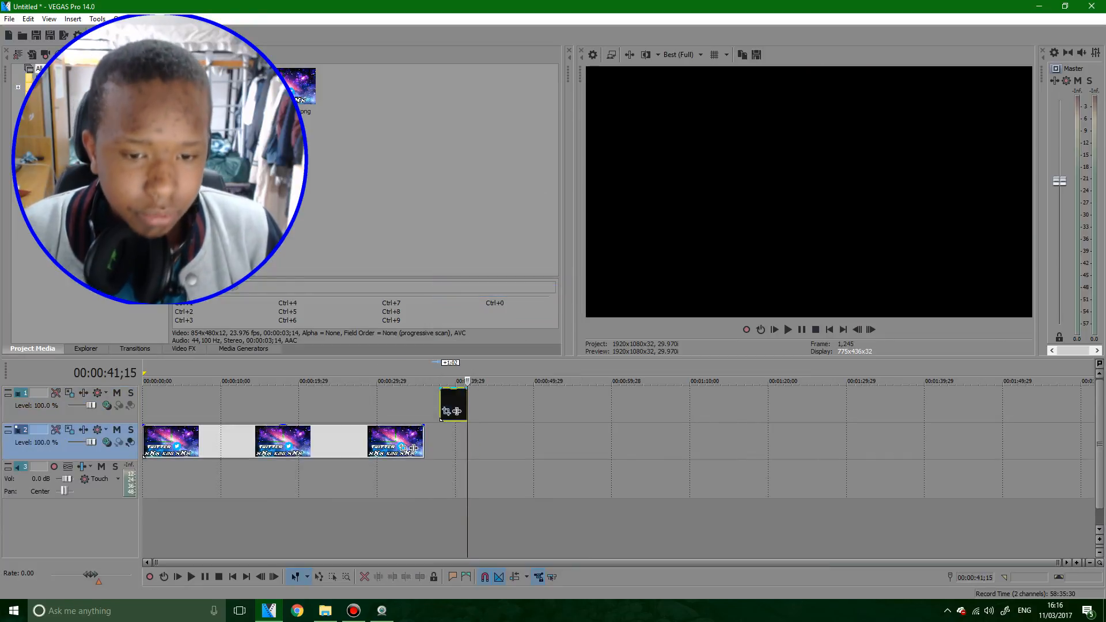
Play the fire particles clip to preview it and move it to the start of the timeline.
{"action": "double_click", "coordinate": [457, 411]}
{"action": "key", "text": "space"}
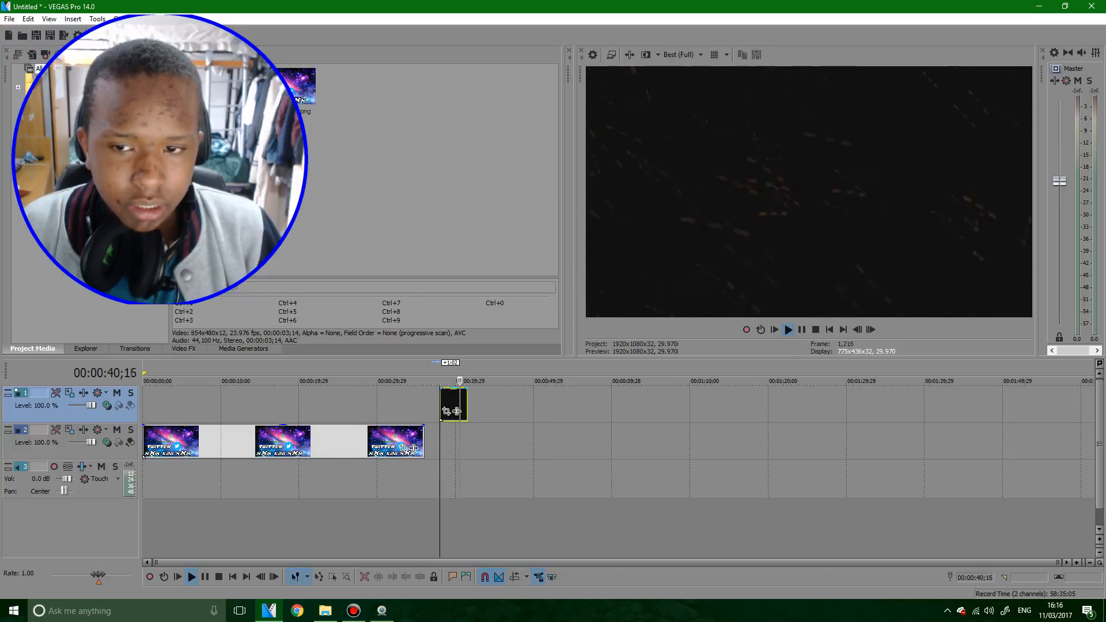
{"action": "key", "text": "space"}
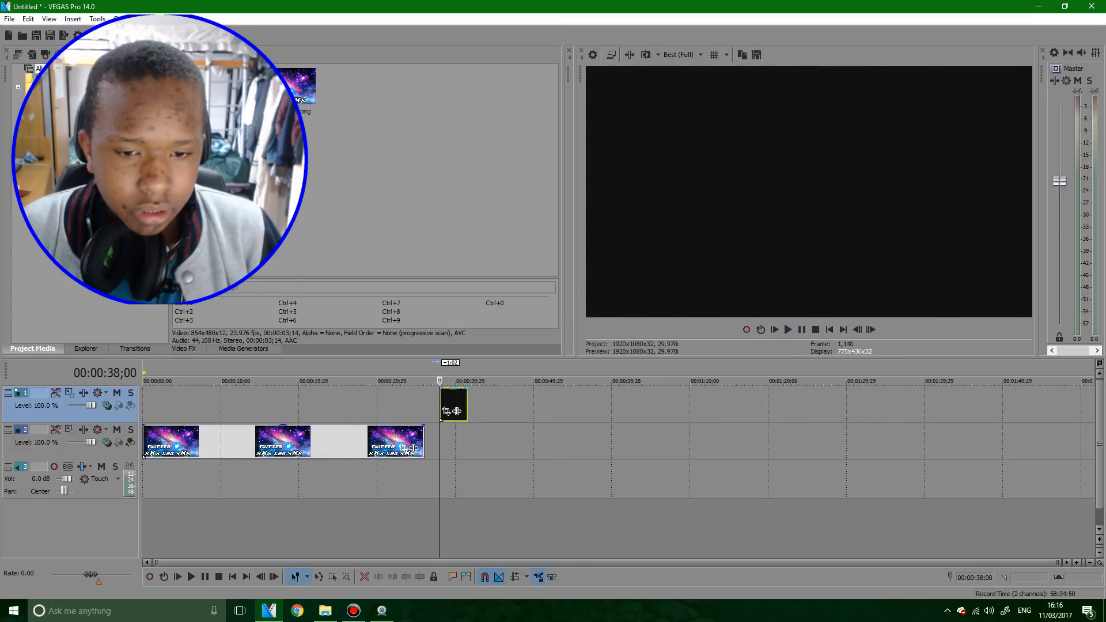
{"action": "left_click_drag", "start_coordinate": [457, 411], "coordinate": [241, 411]}
Try placing a second copy of the stretched fire particles clip directly after the first and play from the start.
{"action": "left_click", "coordinate": [231, 411]}
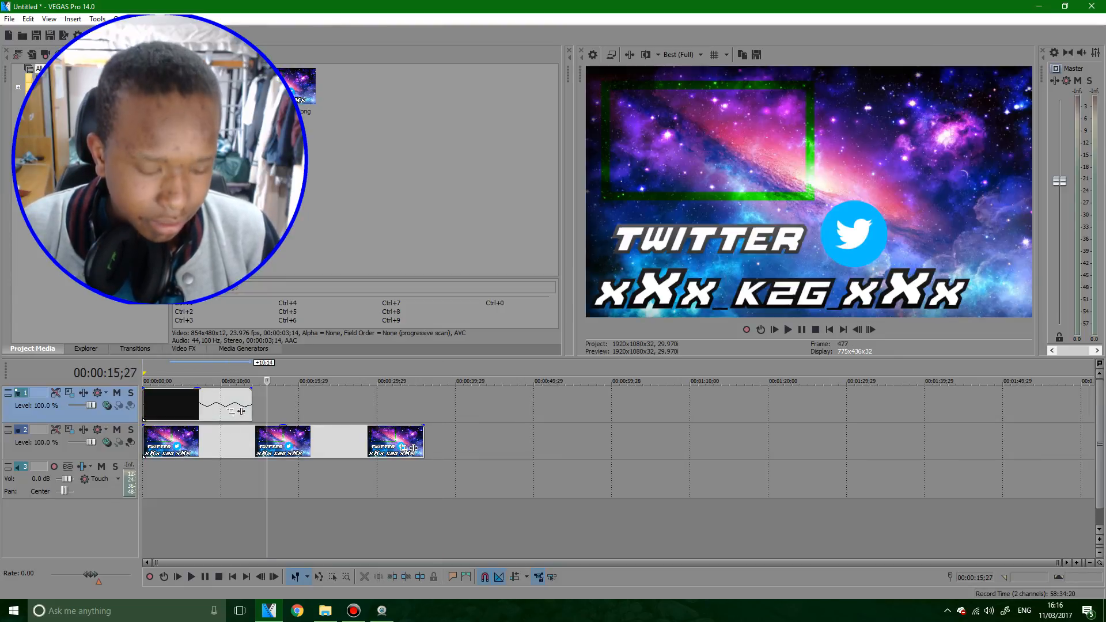
{"action": "key", "text": "ctrl+v"}
{"action": "left_click_drag", "start_coordinate": [366, 411], "coordinate": [350, 411]}
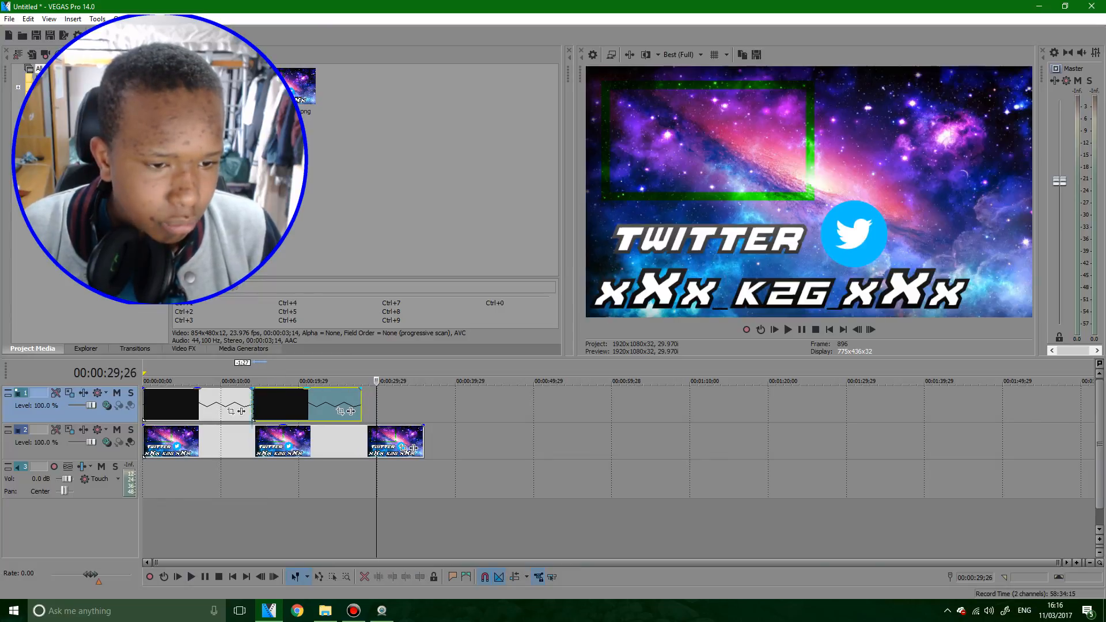
{"action": "key", "text": "Home"}
{"action": "key", "text": "space"}
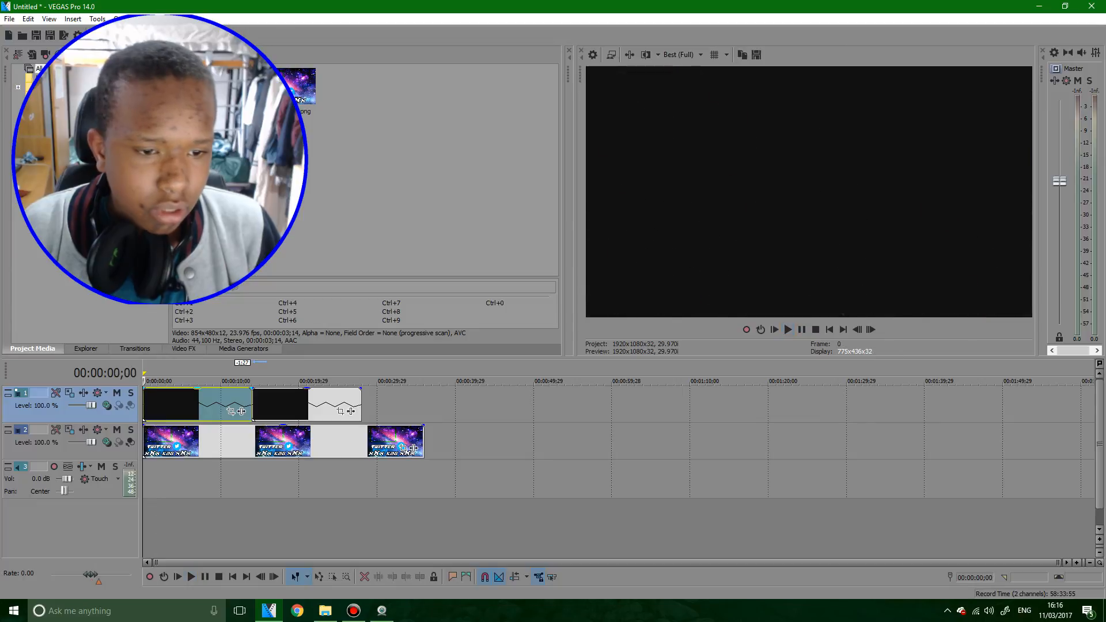
Undo the duplication and the stretching of the fire particles clip.
{"action": "left_click_drag", "start_coordinate": [350, 411], "coordinate": [366, 410]}
{"action": "key", "text": "space"}
{"action": "key", "text": "ctrl+z"}
{"action": "key", "text": "ctrl+z"}
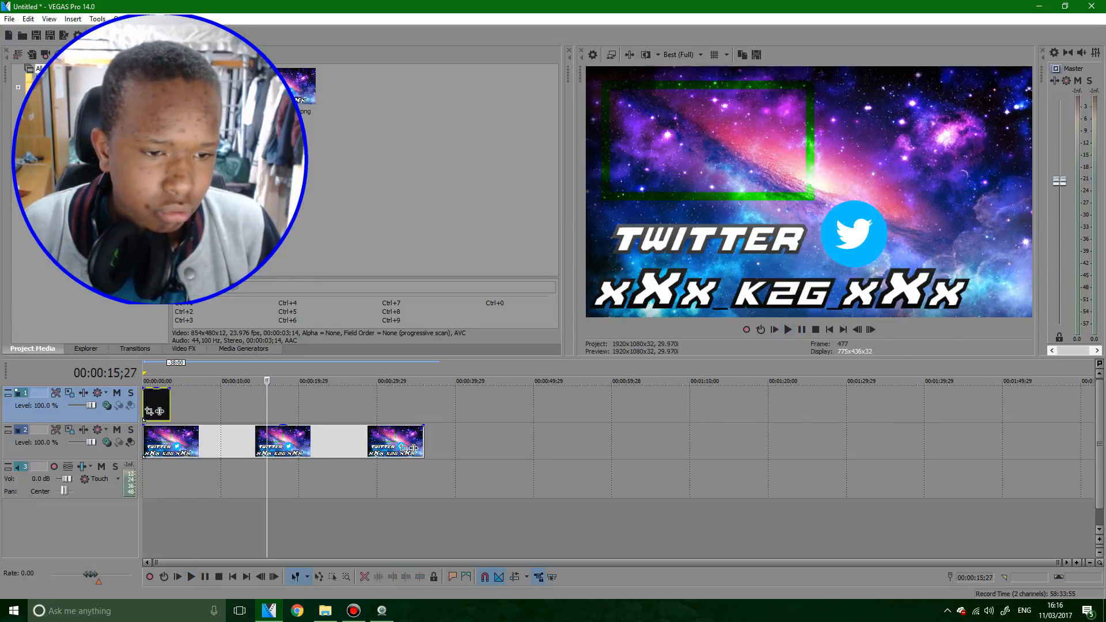
Examine the preview partway through the fire particles clip and just past its end.
{"action": "left_click", "coordinate": [165, 405]}
{"action": "key", "text": "space"}
{"action": "key", "text": "space"}
{"action": "left_click", "coordinate": [160, 404]}
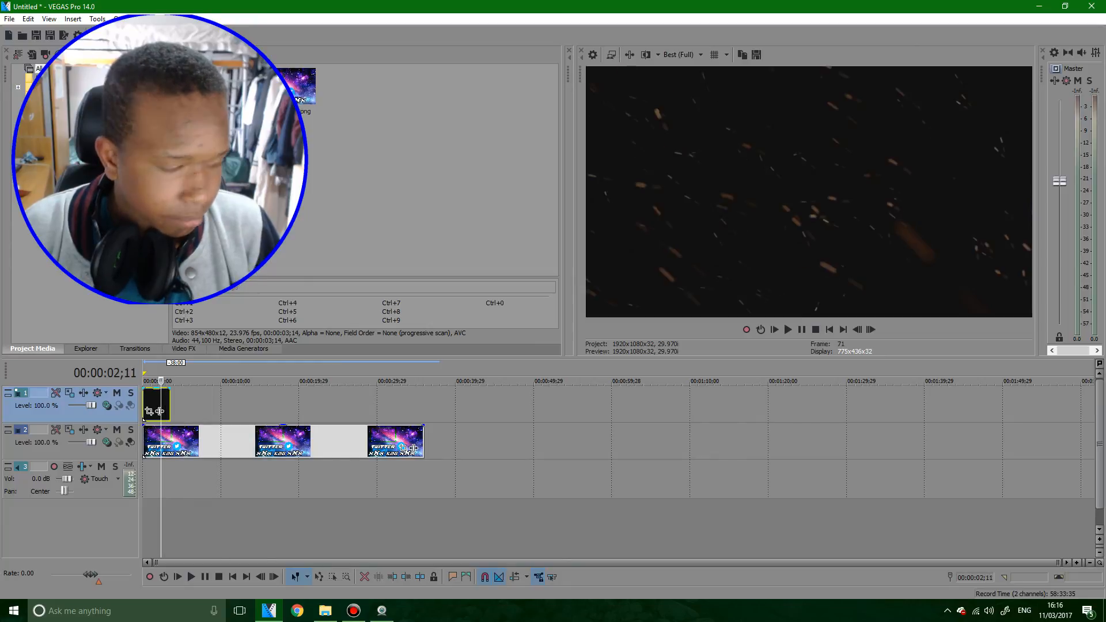
{"action": "left_click", "coordinate": [180, 404]}
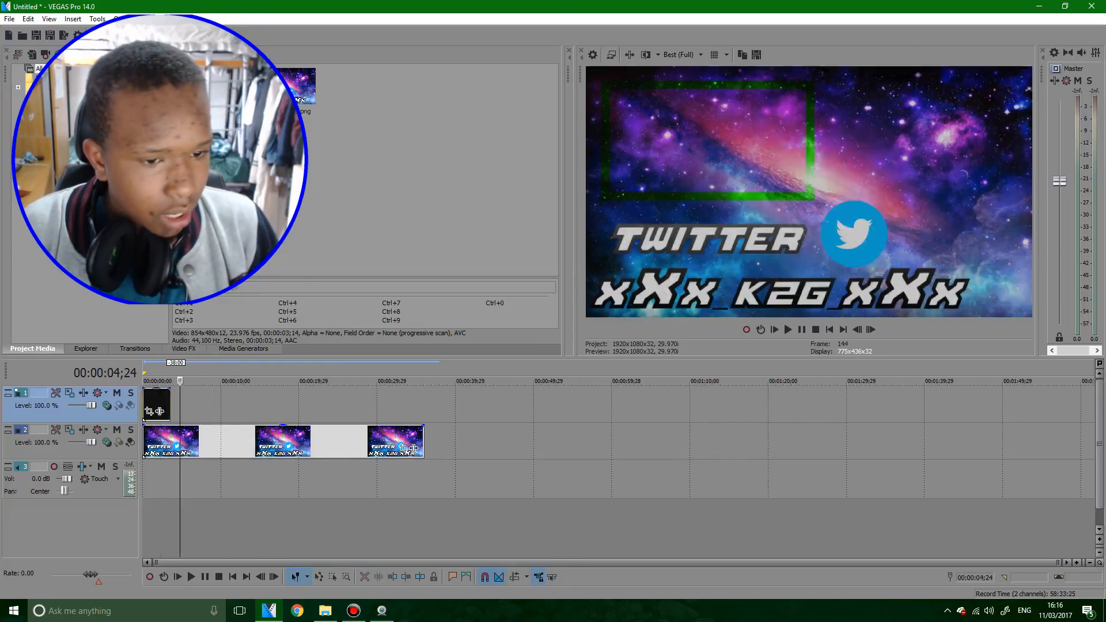
Paste five more copies of the fire particles clip at spaced positions along track 1.
{"action": "key", "text": "ctrl+v"}
{"action": "left_click", "coordinate": [245, 404]}
{"action": "key", "text": "ctrl+v"}
{"action": "left_click", "coordinate": [303, 404]}
{"action": "key", "text": "ctrl+v"}
{"action": "left_click", "coordinate": [342, 404]}
{"action": "key", "text": "ctrl+v"}
{"action": "left_click", "coordinate": [385, 404]}
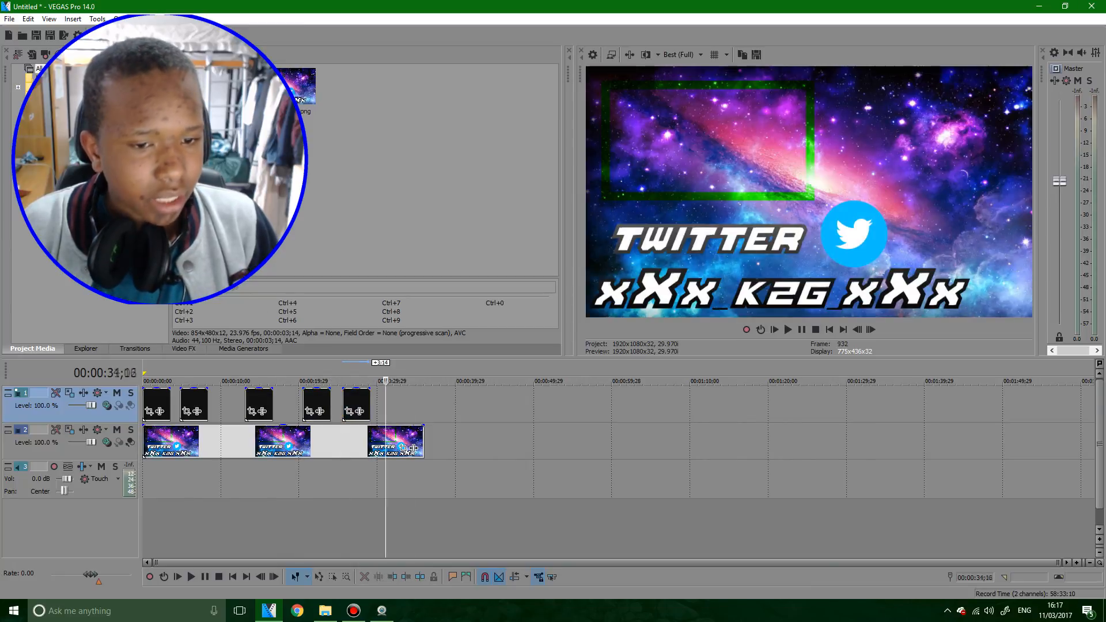
{"action": "key", "text": "ctrl+v"}
Move the pasted fire particles clips so all six sit end to end from the start of track 1.
{"action": "left_click_drag", "start_coordinate": [259, 403], "coordinate": [212, 403]}
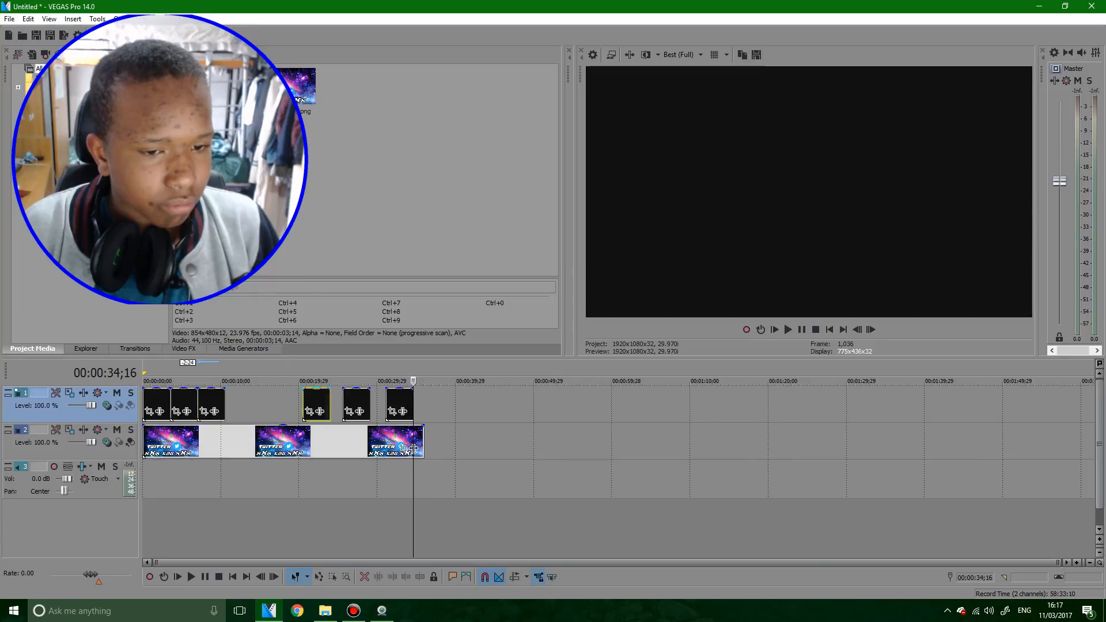
{"action": "left_click_drag", "start_coordinate": [316, 405], "coordinate": [237, 405]}
{"action": "left_click_drag", "start_coordinate": [356, 405], "coordinate": [265, 405]}
{"action": "left_click_drag", "start_coordinate": [400, 405], "coordinate": [294, 405]}
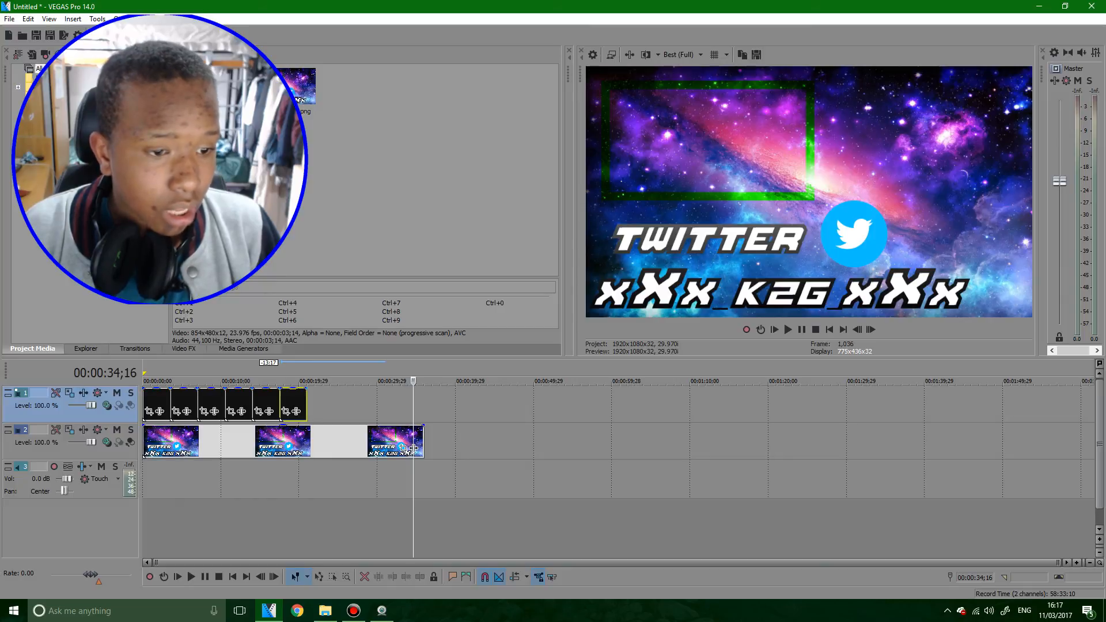
Add the VEGAS Chroma Keyer effect to the fire particles track.
{"action": "left_click", "coordinate": [413, 448]}
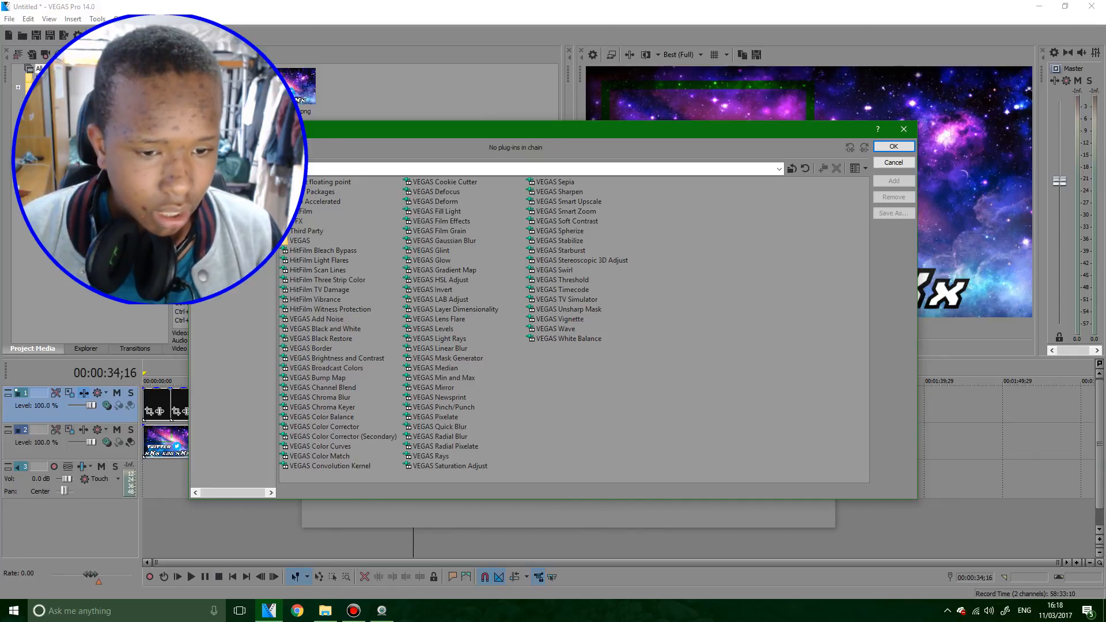
{"action": "double_click", "coordinate": [322, 407]}
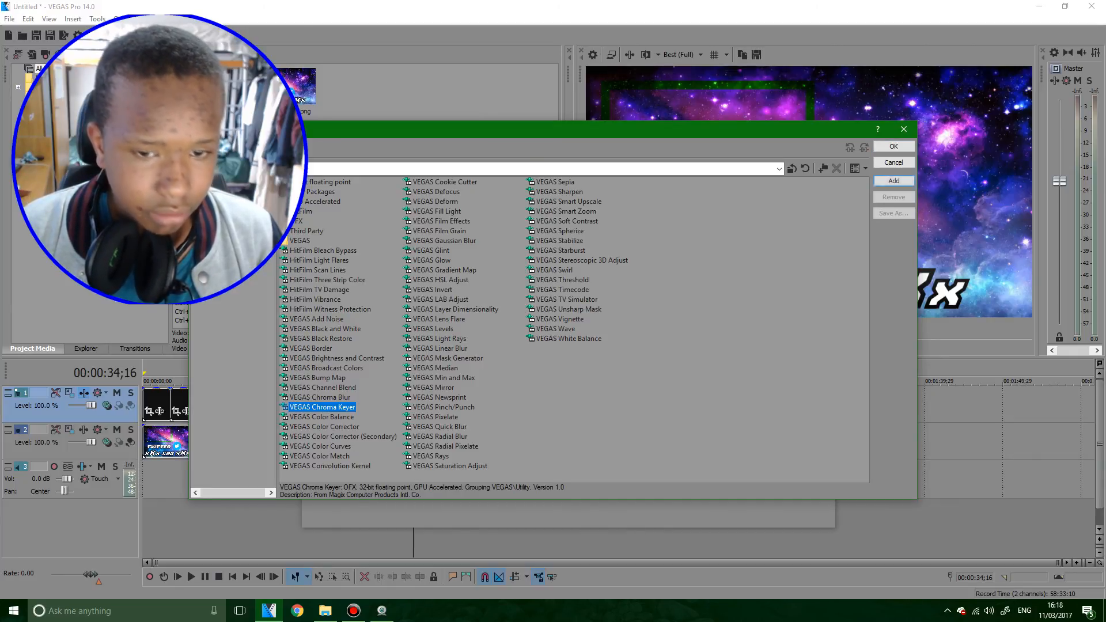
{"action": "left_click", "coordinate": [894, 181]}
{"action": "left_click", "coordinate": [893, 146]}
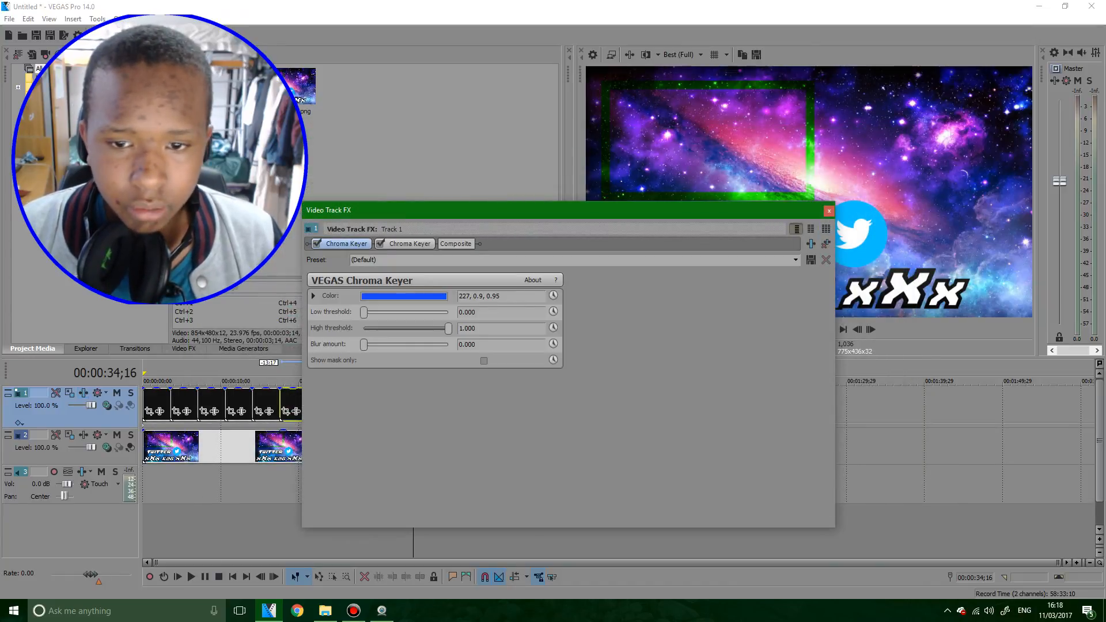
Set the Chroma Keyer's colour to near-black, 227, 0.0, 0.05.
{"action": "left_click_drag", "start_coordinate": [490, 211], "coordinate": [601, 234]}
{"action": "left_click", "coordinate": [515, 320]}
{"action": "left_click_drag", "start_coordinate": [523, 354], "coordinate": [417, 453]}
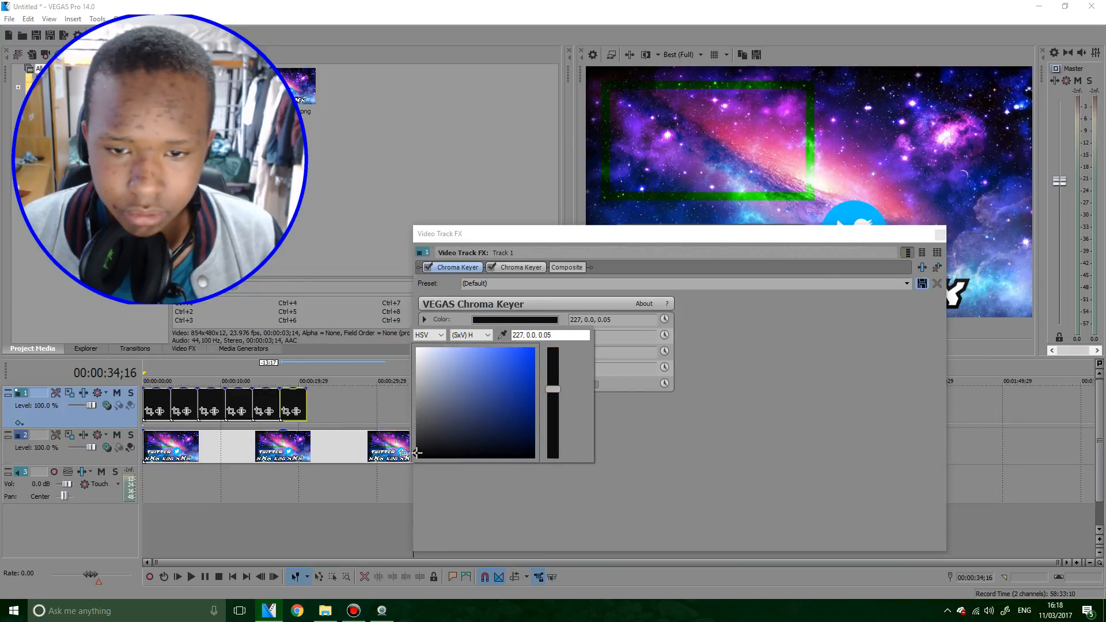
{"action": "left_click", "coordinate": [438, 490]}
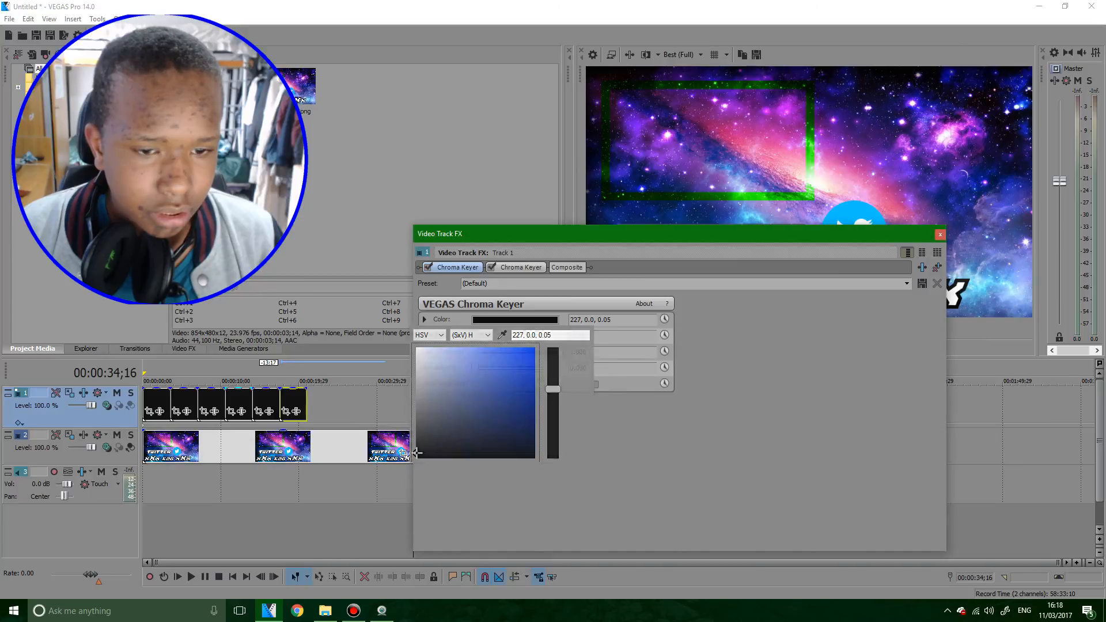
Play the timeline from about 8 seconds to check the keyed fire particles and close the track effects.
{"action": "left_click", "coordinate": [207, 381]}
{"action": "key", "text": "space"}
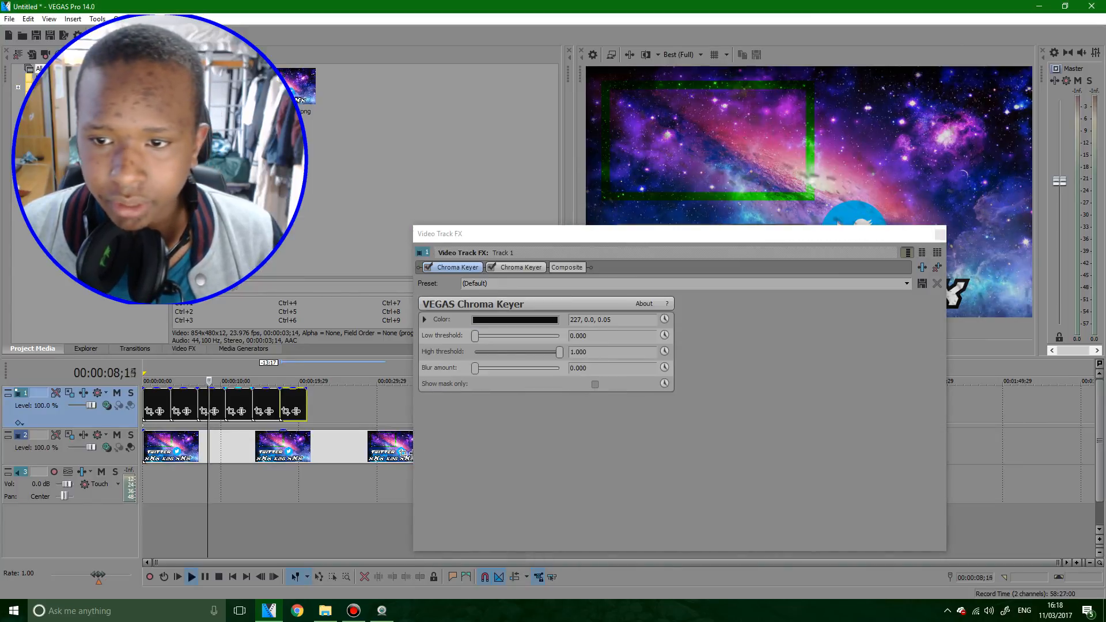
{"action": "left_click", "coordinate": [406, 453]}
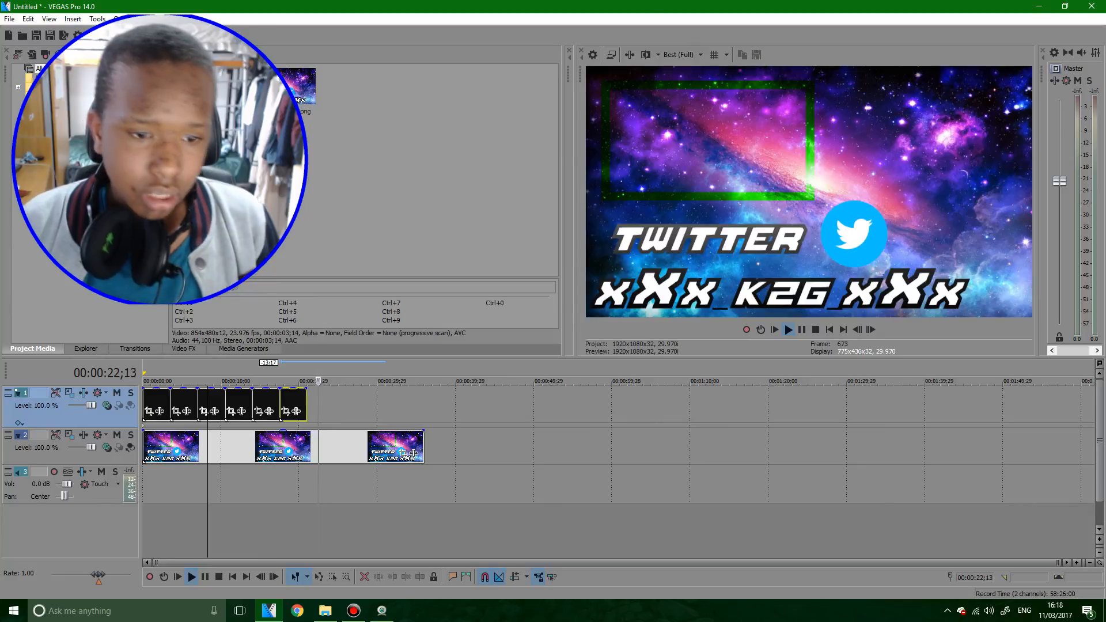
{"action": "key", "text": "space"}
Paste three more copies of the fire particles clip and line them up end to end after the sixth clip.
{"action": "left_click", "coordinate": [293, 402]}
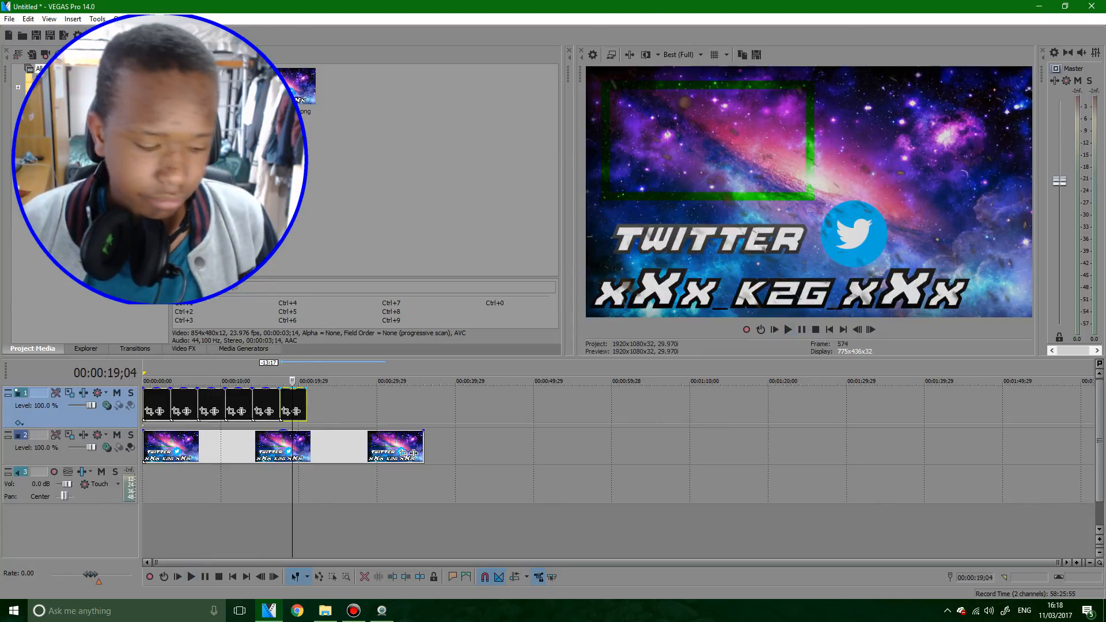
{"action": "left_click", "coordinate": [319, 406]}
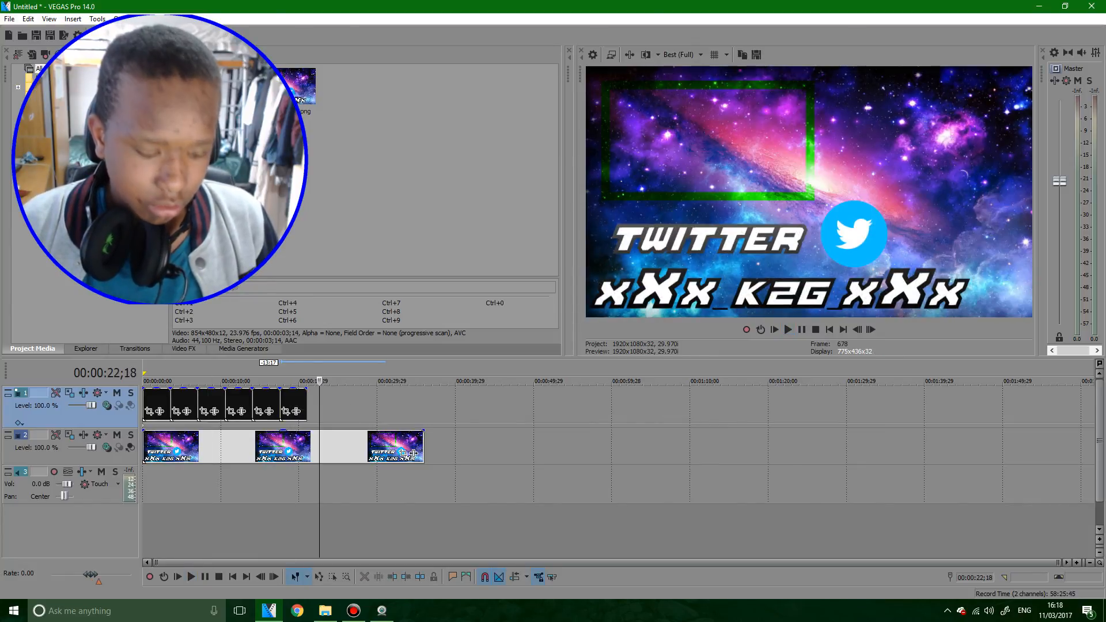
{"action": "key", "text": "ctrl+v"}
{"action": "left_click_drag", "start_coordinate": [333, 403], "coordinate": [321, 404]}
{"action": "left_click", "coordinate": [358, 406]}
{"action": "key", "text": "ctrl+v"}
{"action": "key", "text": "ctrl+v"}
{"action": "mouse_move", "coordinate": [371, 406]}
{"action": "left_mouse_down"}
{"action": "mouse_move", "coordinate": [349, 407]}
{"action": "mouse_move", "coordinate": [376, 406]}
{"action": "left_mouse_up"}
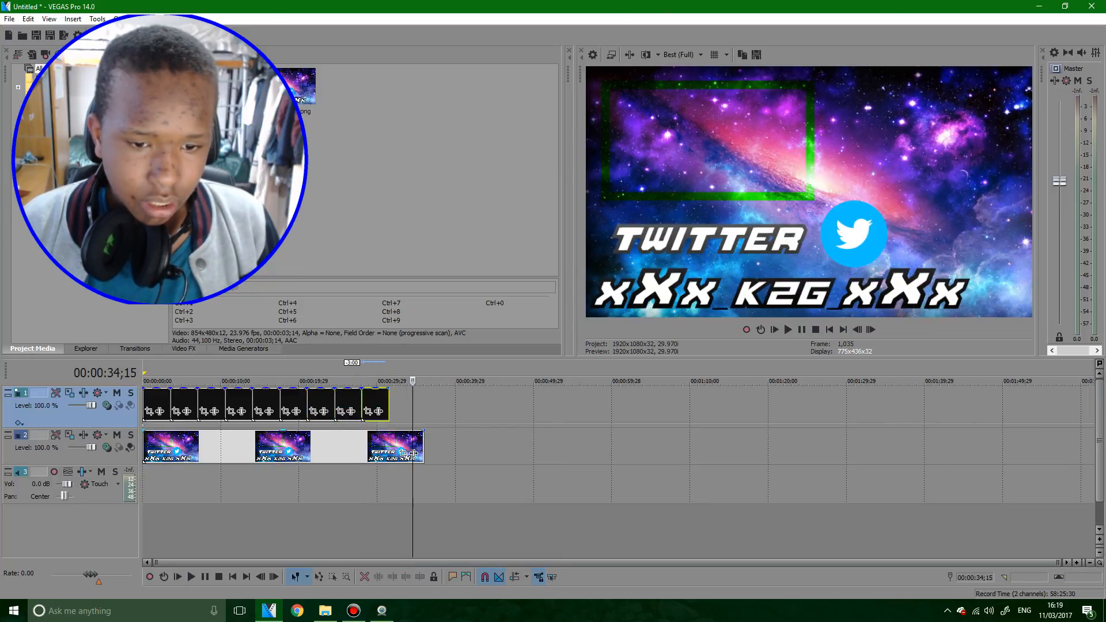
Trim the galaxy image's end to match the last fire particles clip and play parts of the composite.
{"action": "left_click_drag", "start_coordinate": [423, 448], "coordinate": [389, 447]}
{"action": "left_click", "coordinate": [372, 447]}
{"action": "key", "text": "space"}
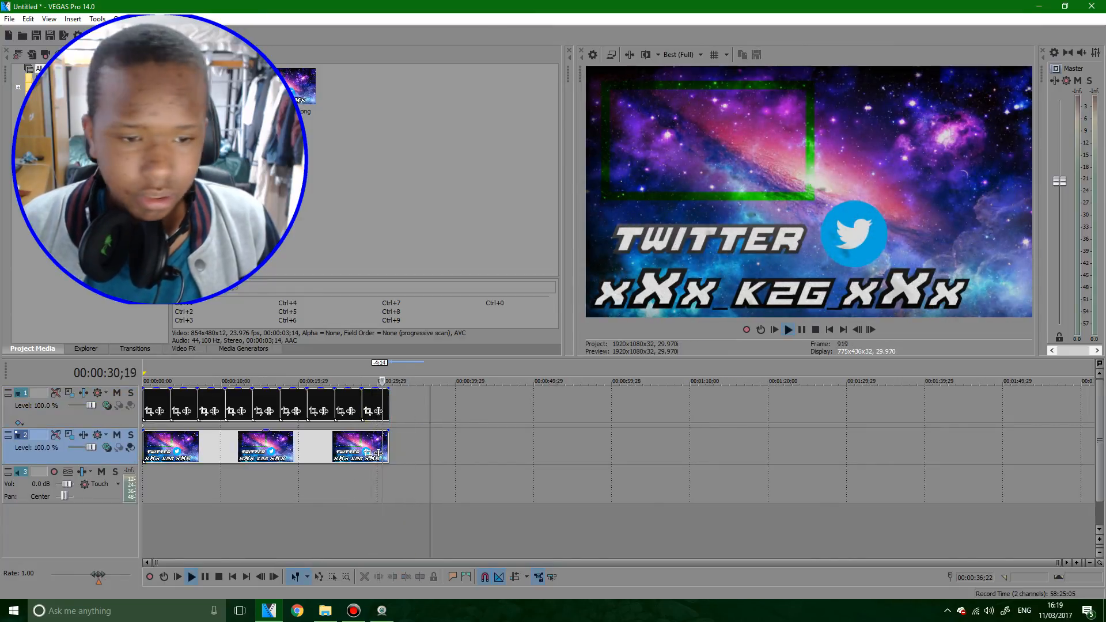
{"action": "left_click", "coordinate": [236, 447]}
{"action": "key", "text": "space"}
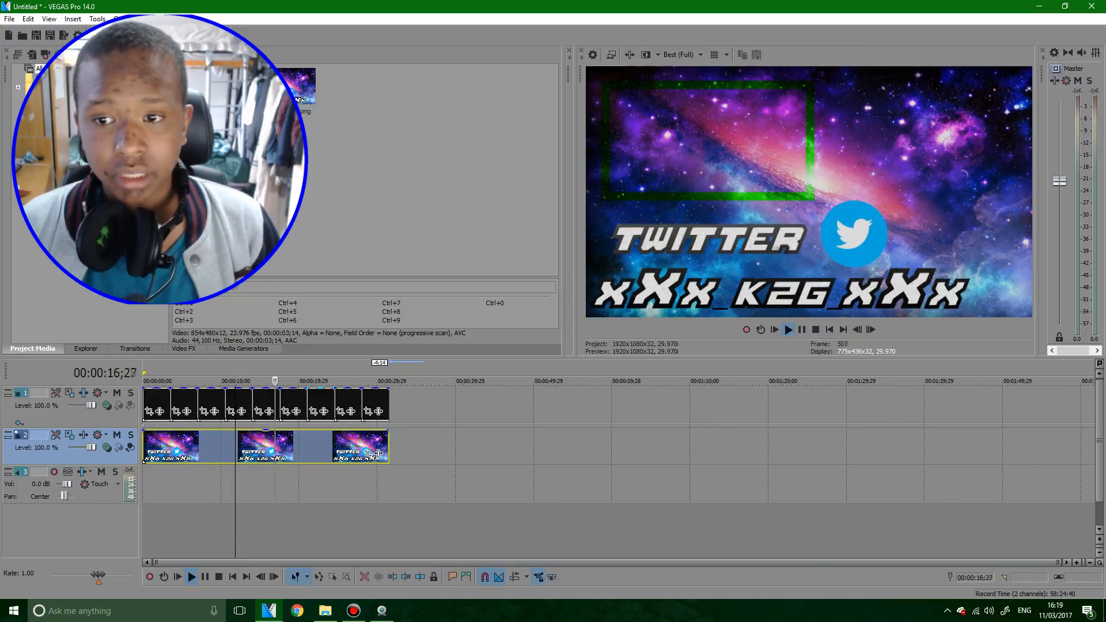
{"action": "key", "text": "space"}
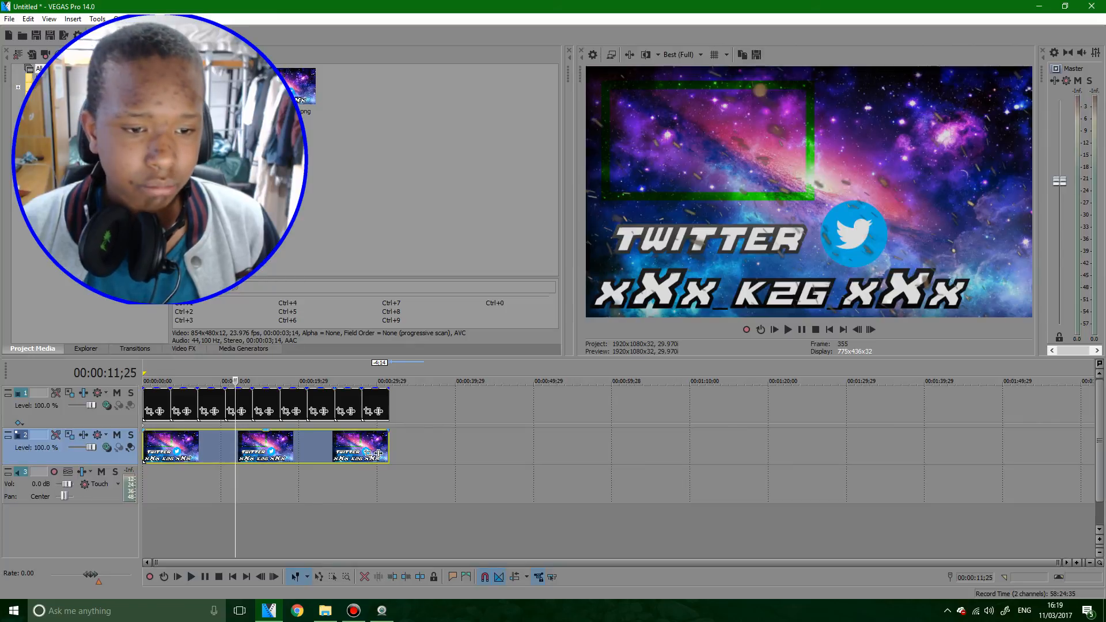
Check the particles at several points and lower the fire particles track's level to 32.5 %.
{"action": "left_click", "coordinate": [371, 403]}
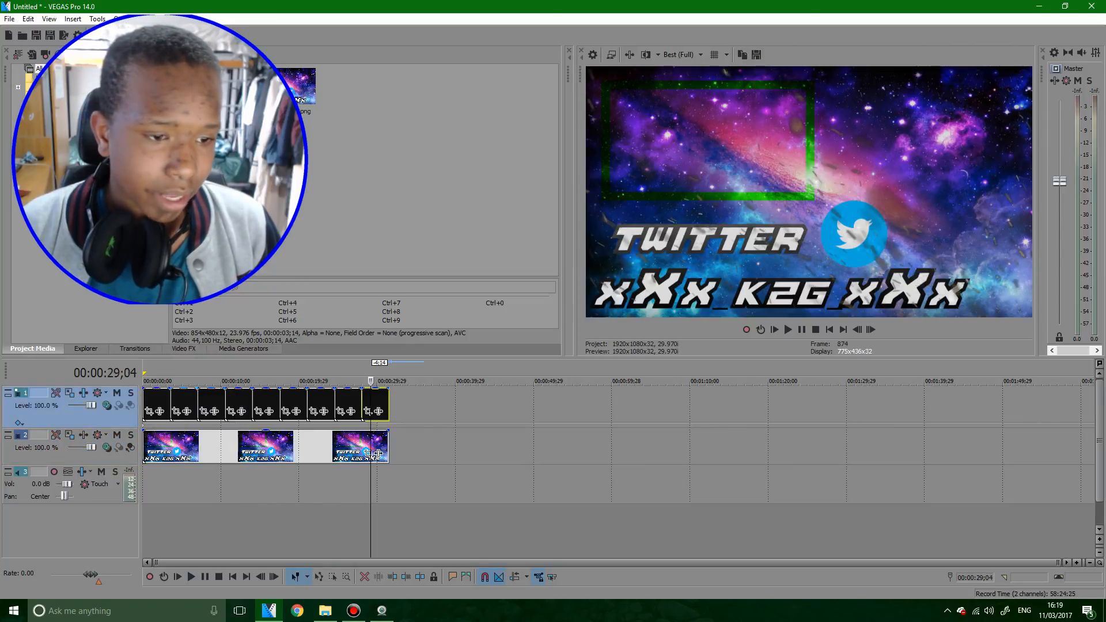
{"action": "left_click", "coordinate": [482, 407]}
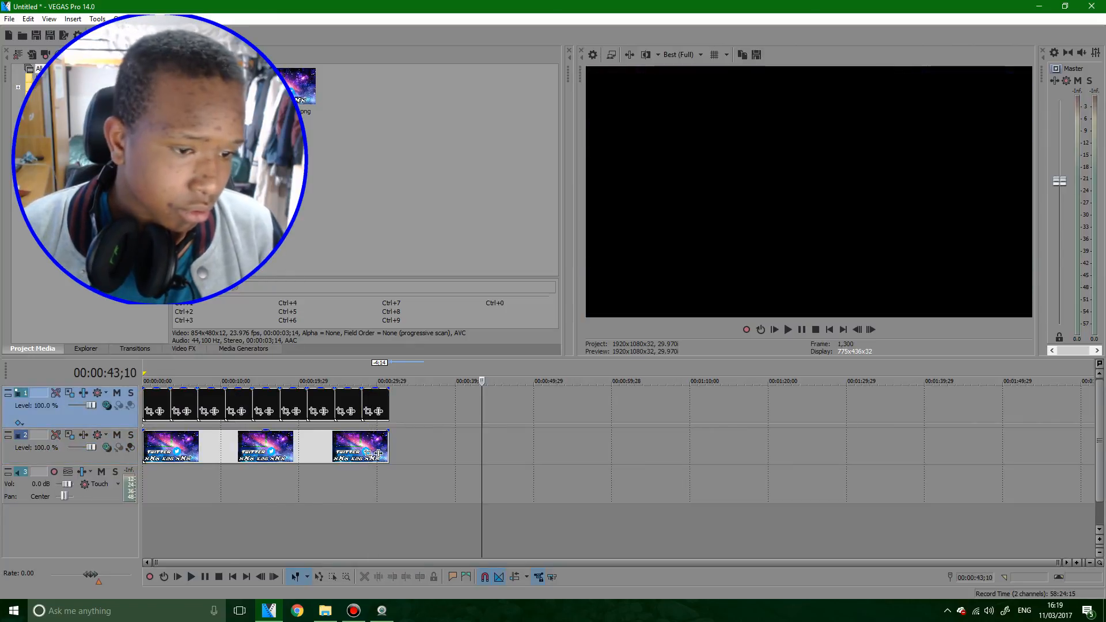
{"action": "left_click", "coordinate": [191, 403]}
{"action": "left_click", "coordinate": [234, 404]}
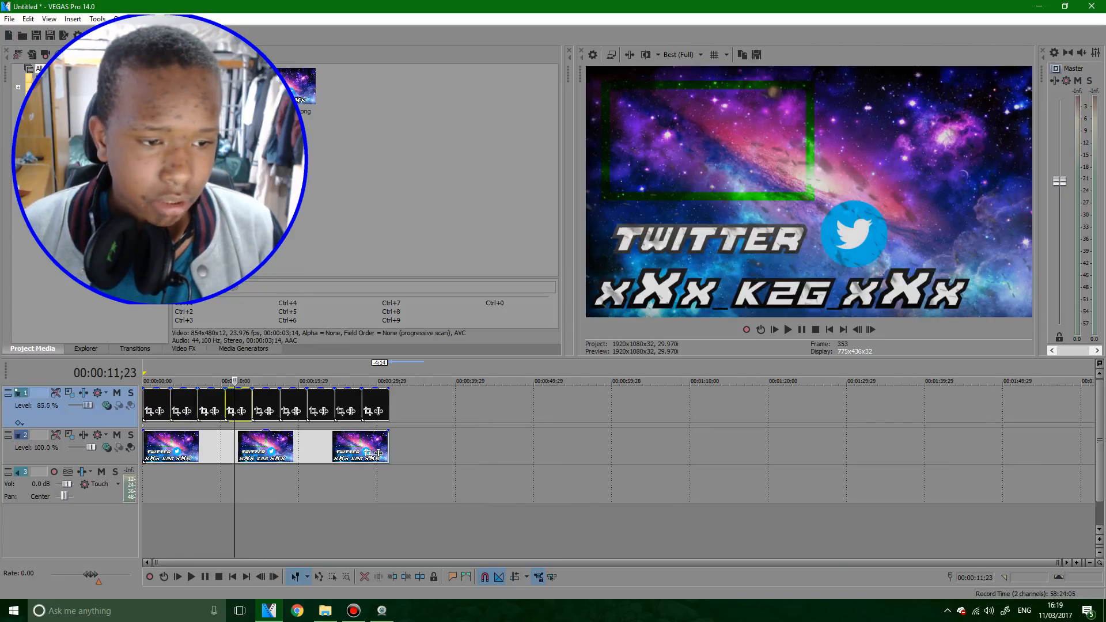
{"action": "left_click_drag", "start_coordinate": [90, 405], "coordinate": [75, 405]}
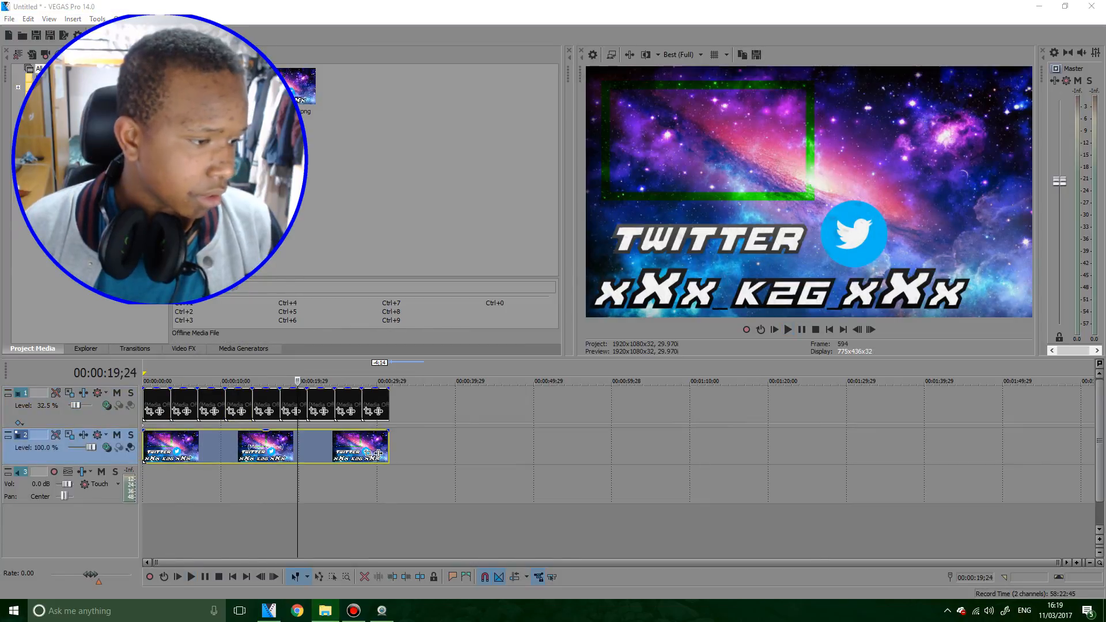
Place yee.mp4 on the timeline after the fire particles clips and delete its audio together with the audio track.
{"action": "left_click_drag", "start_coordinate": [0, 490], "coordinate": [448, 405]}
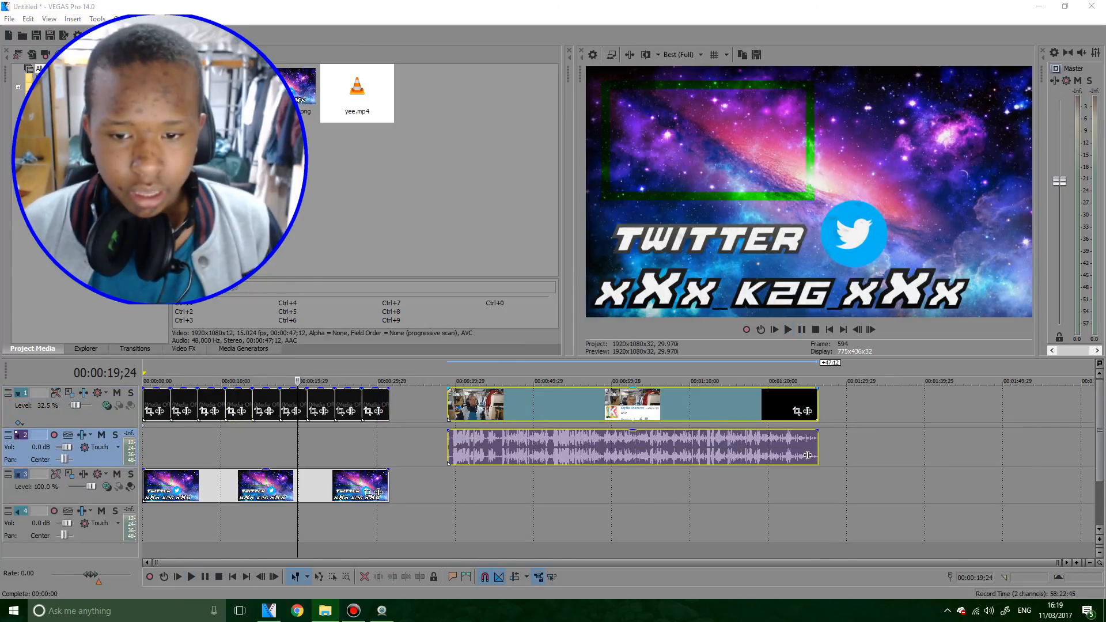
{"action": "left_click", "coordinate": [598, 448]}
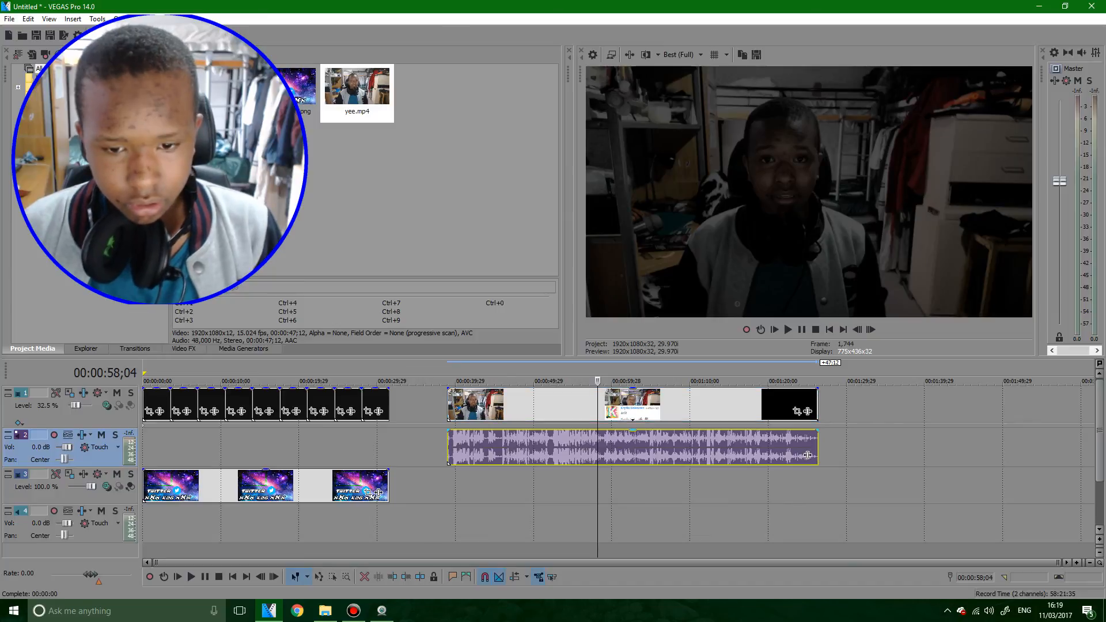
{"action": "key", "text": "Delete"}
{"action": "right_click", "coordinate": [383, 448]}
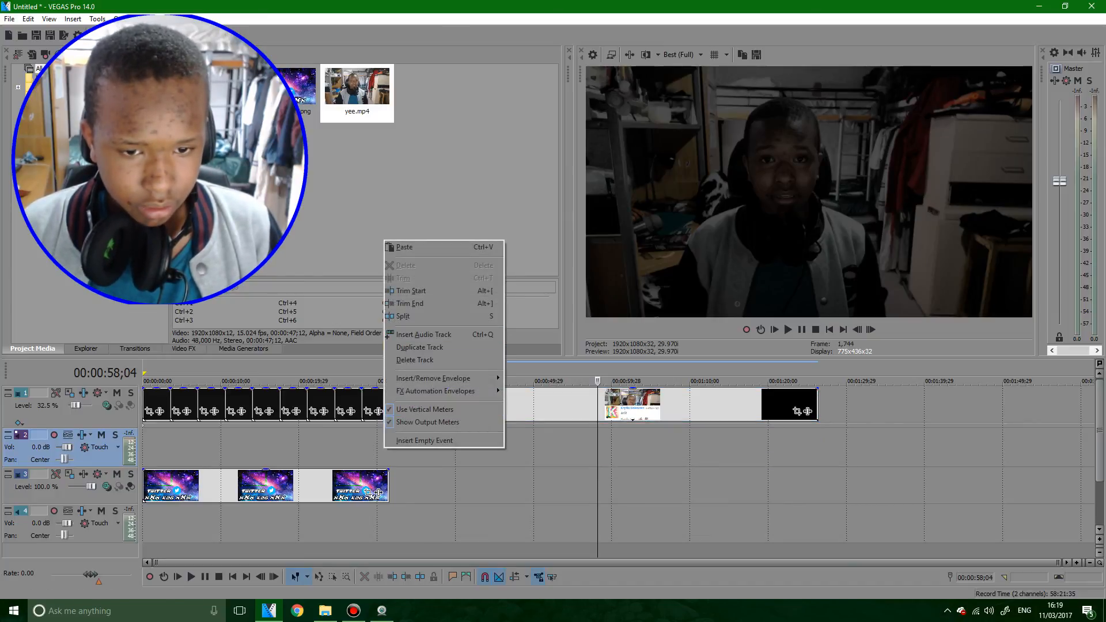
{"action": "left_click", "coordinate": [444, 359]}
Insert a video track above and move the yee.mp4 clip to its start, trimmed to end with the other clips.
{"action": "right_click", "coordinate": [416, 408]}
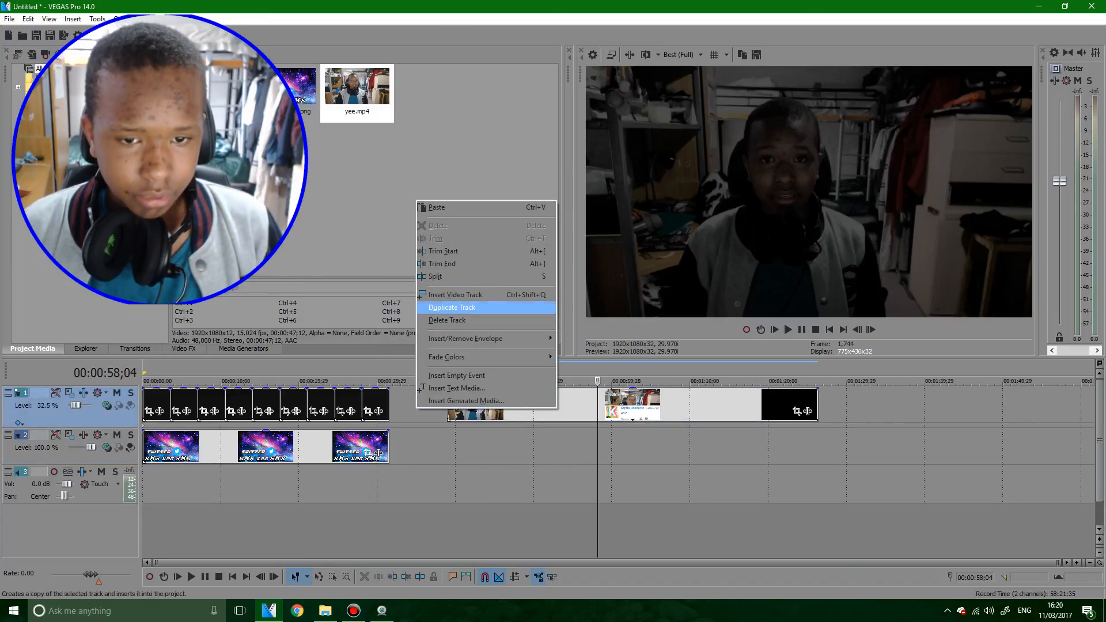
{"action": "left_click", "coordinate": [452, 307]}
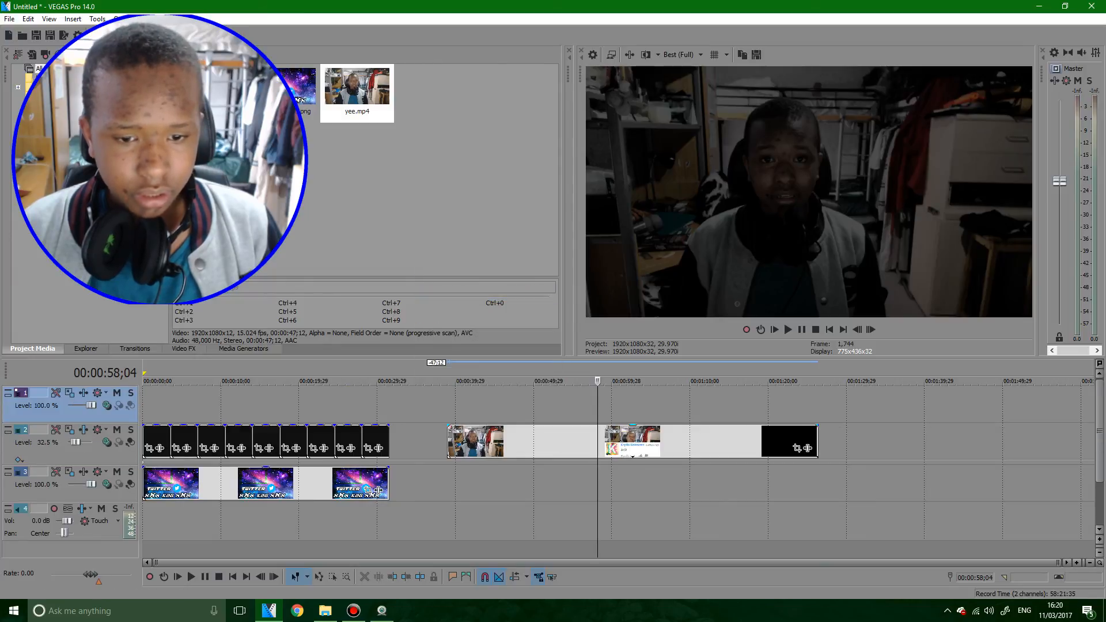
{"action": "left_click_drag", "start_coordinate": [449, 455], "coordinate": [144, 419]}
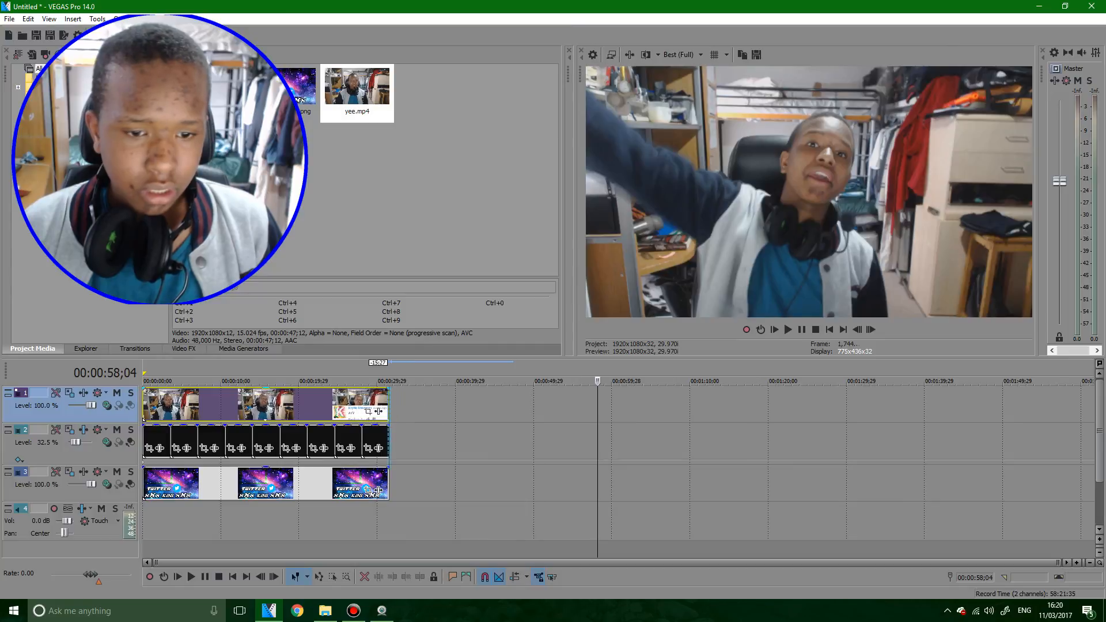
Shrink the yee.mp4 clip into the green frame with Pan/Crop, using width 4,320, height 2,430, X centre 1,952.8 and Y centre 1,043.3.
{"action": "left_click_drag", "start_coordinate": [317, 380], "coordinate": [271, 381]}
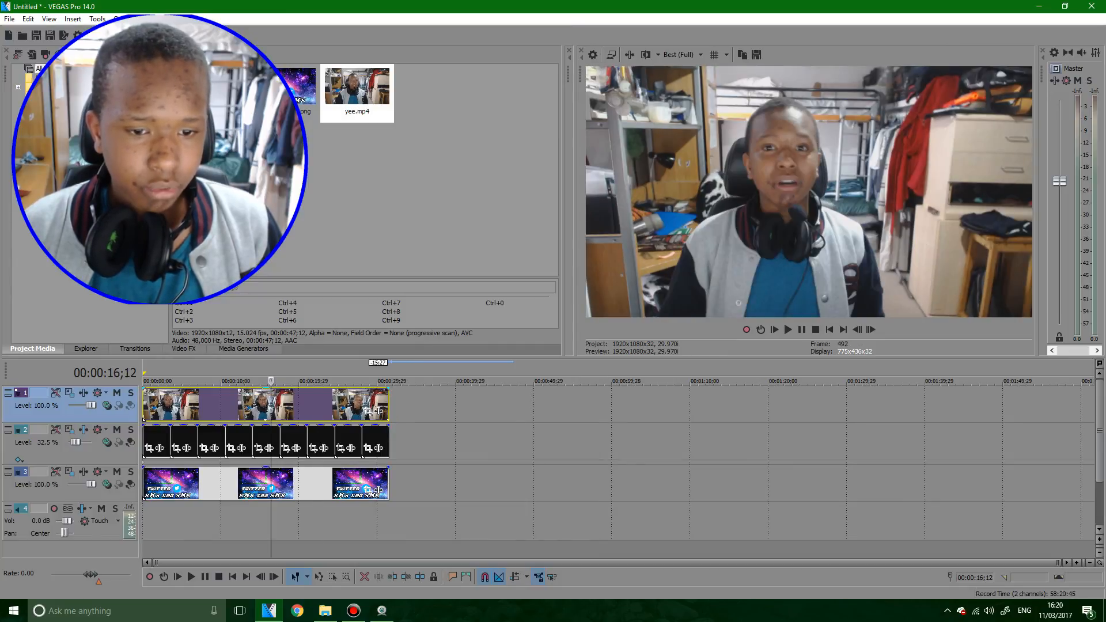
{"action": "left_click", "coordinate": [367, 411]}
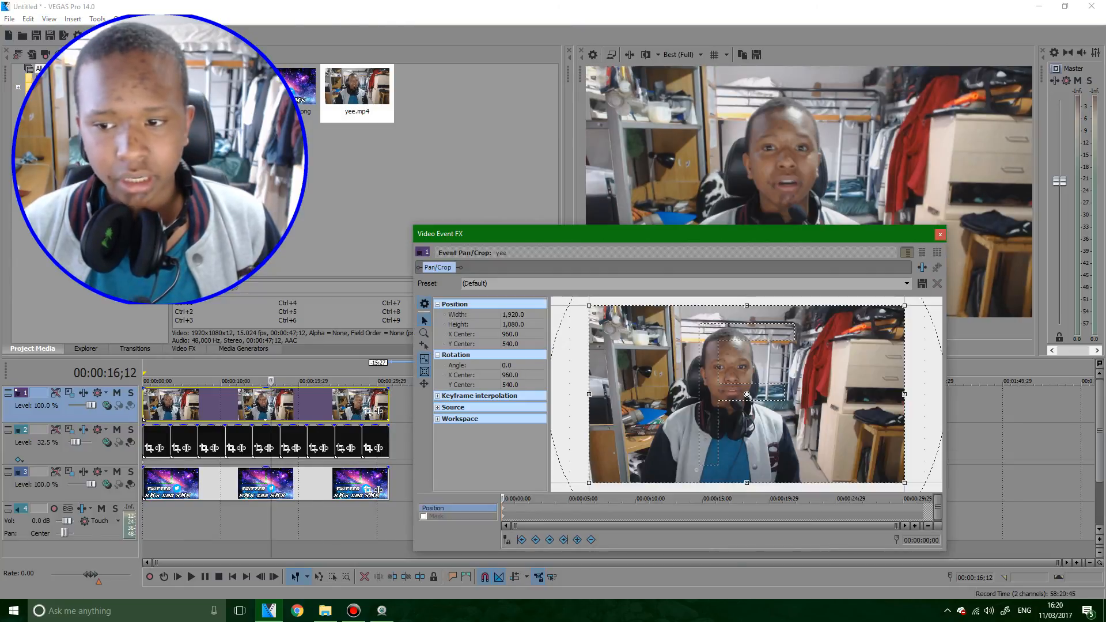
{"action": "left_click_drag", "start_coordinate": [589, 305], "coordinate": [333, 161]}
{"action": "left_click_drag", "start_coordinate": [746, 395], "coordinate": [769, 404]}
{"action": "left_click_drag", "start_coordinate": [835, 456], "coordinate": [864, 452]}
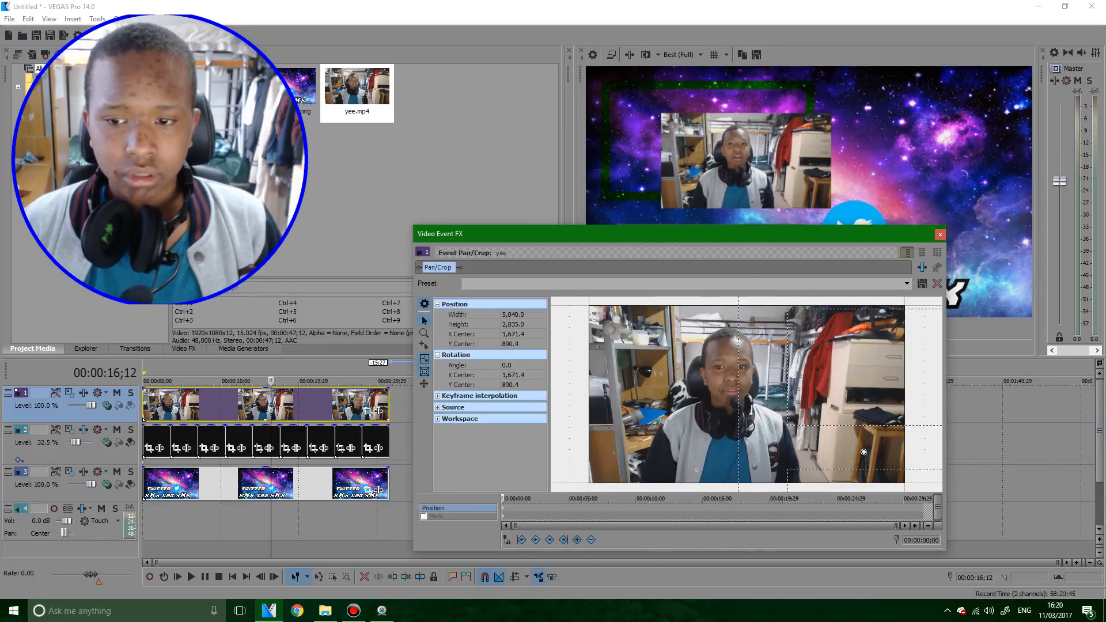
{"action": "scroll", "coordinate": [783, 412], "scroll_direction": "down", "scroll_amount": 5}
{"action": "left_click_drag", "start_coordinate": [783, 412], "coordinate": [805, 425]}
{"action": "scroll", "coordinate": [805, 425], "scroll_direction": "down", "scroll_amount": 1}
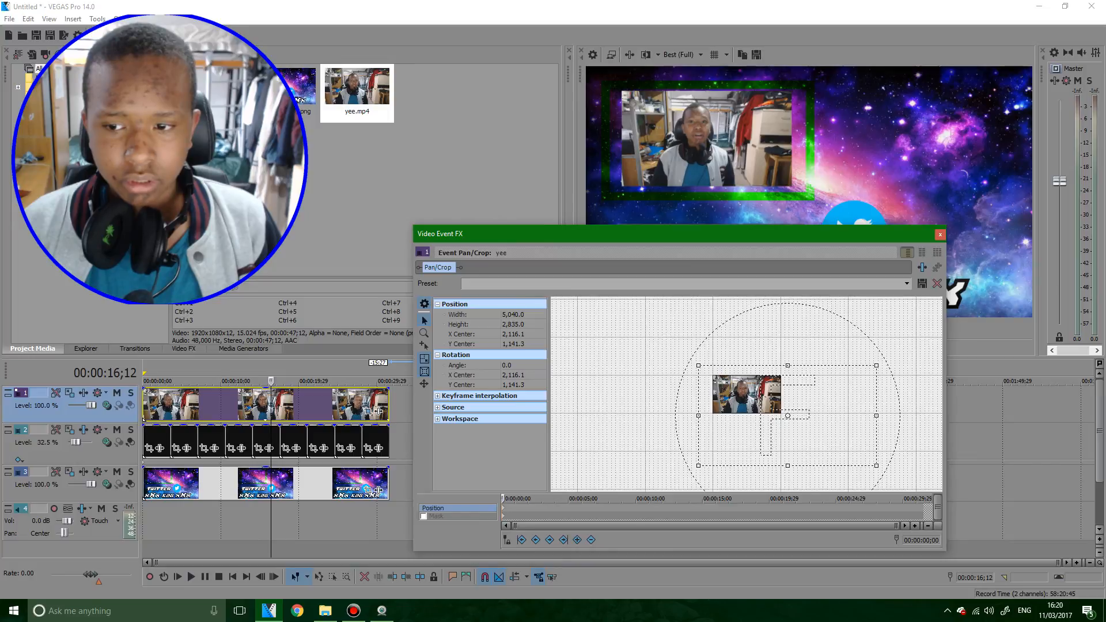
{"action": "scroll", "coordinate": [804, 425], "scroll_direction": "up", "scroll_amount": 2}
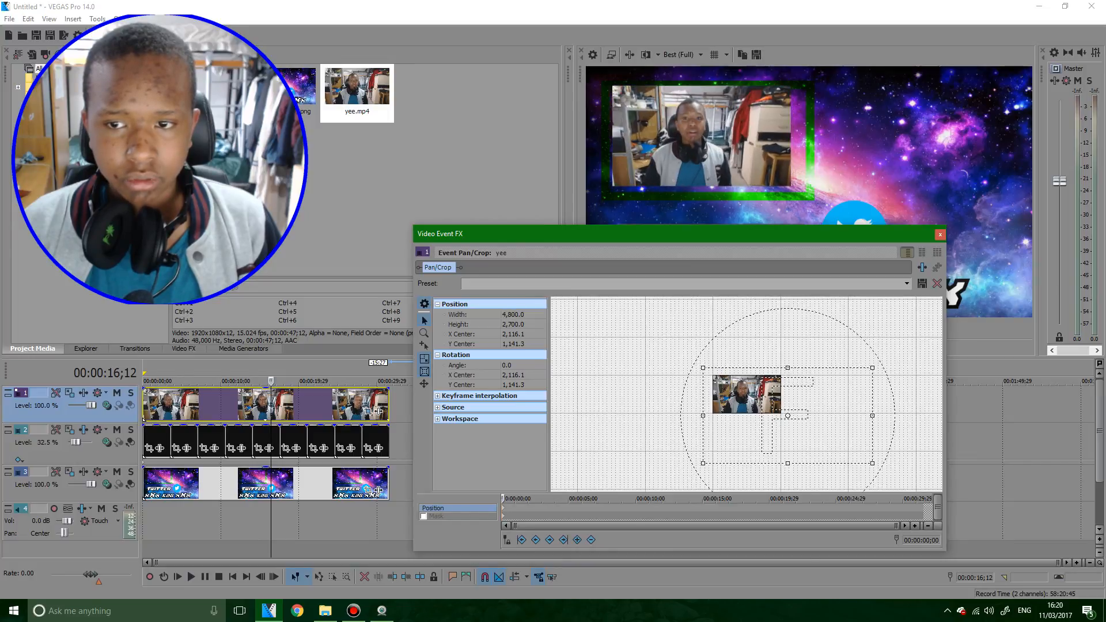
{"action": "scroll", "coordinate": [731, 381], "scroll_direction": "up", "scroll_amount": 2}
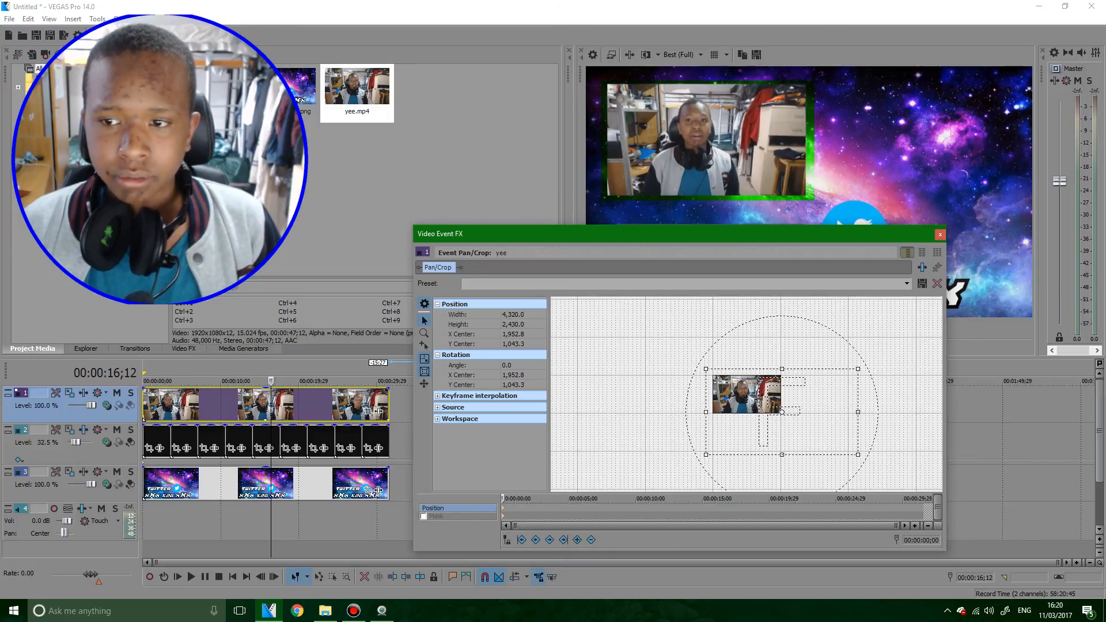
{"action": "left_click", "coordinate": [940, 234]}
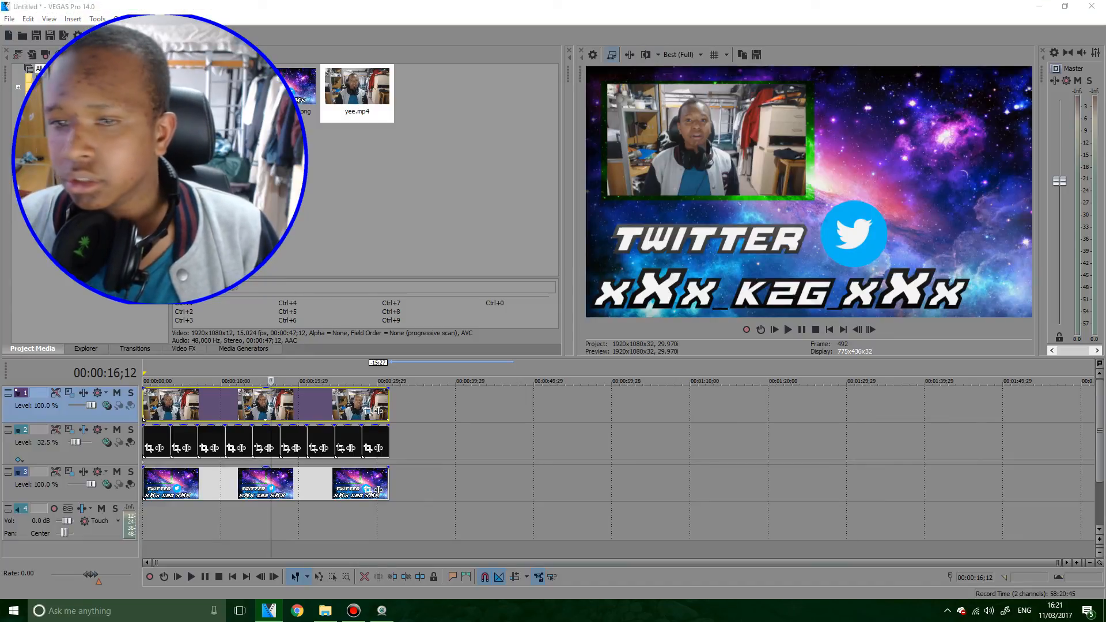
Reposition the yee.mp4 clip within the green frame using Pan/Crop, with X centre 1,924.8 and Y centre 1,043.3.
{"action": "left_click", "coordinate": [368, 411]}
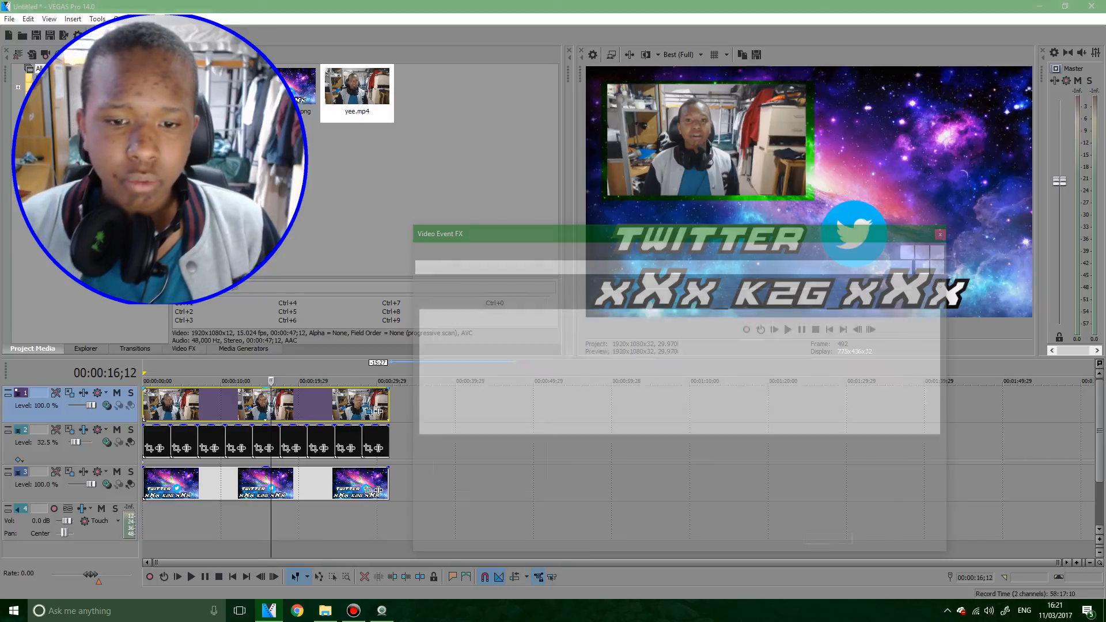
{"action": "left_click_drag", "start_coordinate": [732, 392], "coordinate": [731, 394]}
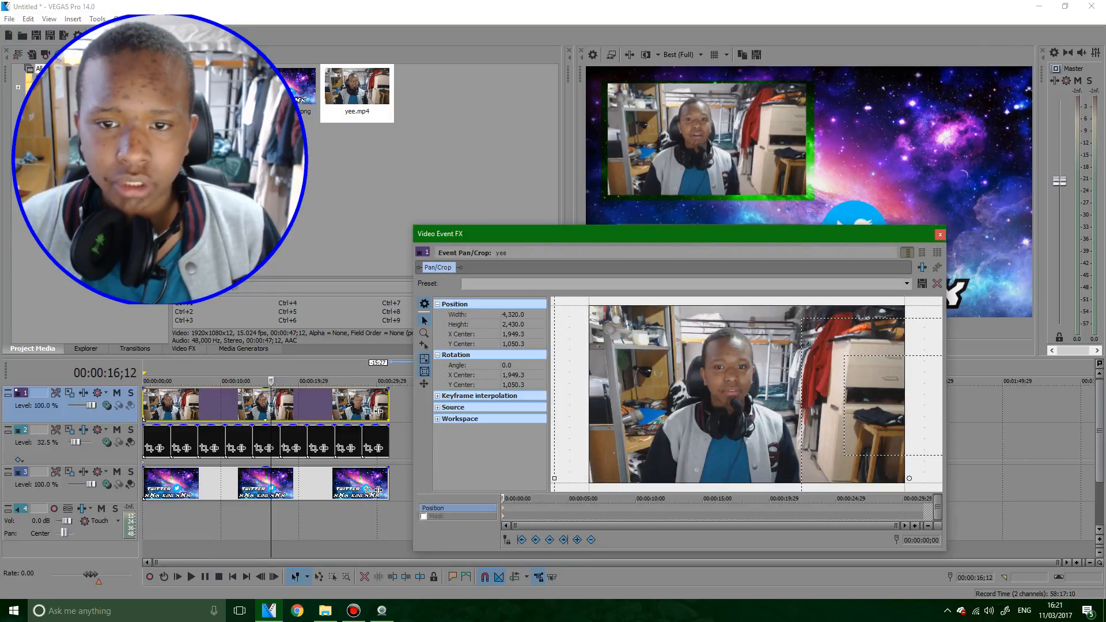
{"action": "left_click_drag", "start_coordinate": [730, 394], "coordinate": [727, 392]}
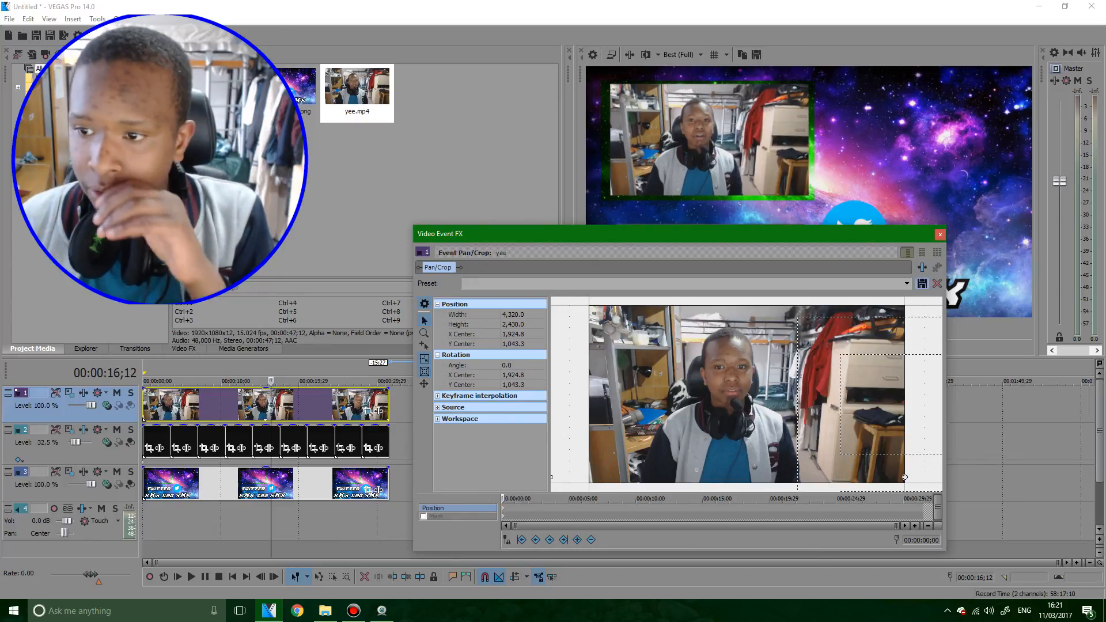
{"action": "left_click", "coordinate": [940, 233]}
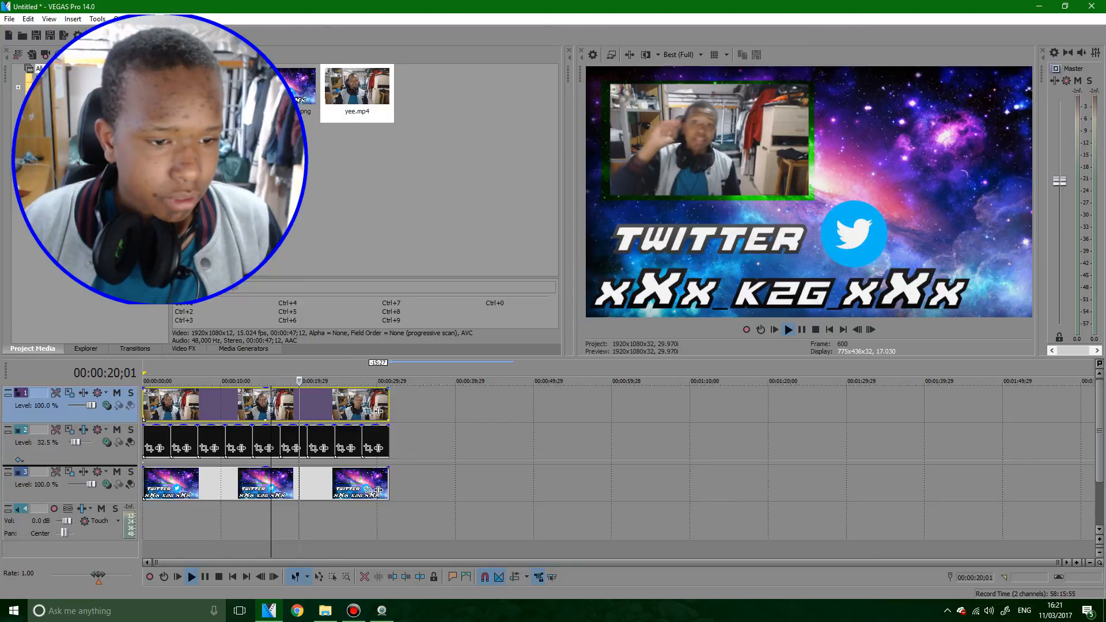
Move the yee.mp4 track below the fire particles track, stop playback and insert a new video track at the top.
{"action": "left_click_drag", "start_coordinate": [26, 394], "coordinate": [25, 462]}
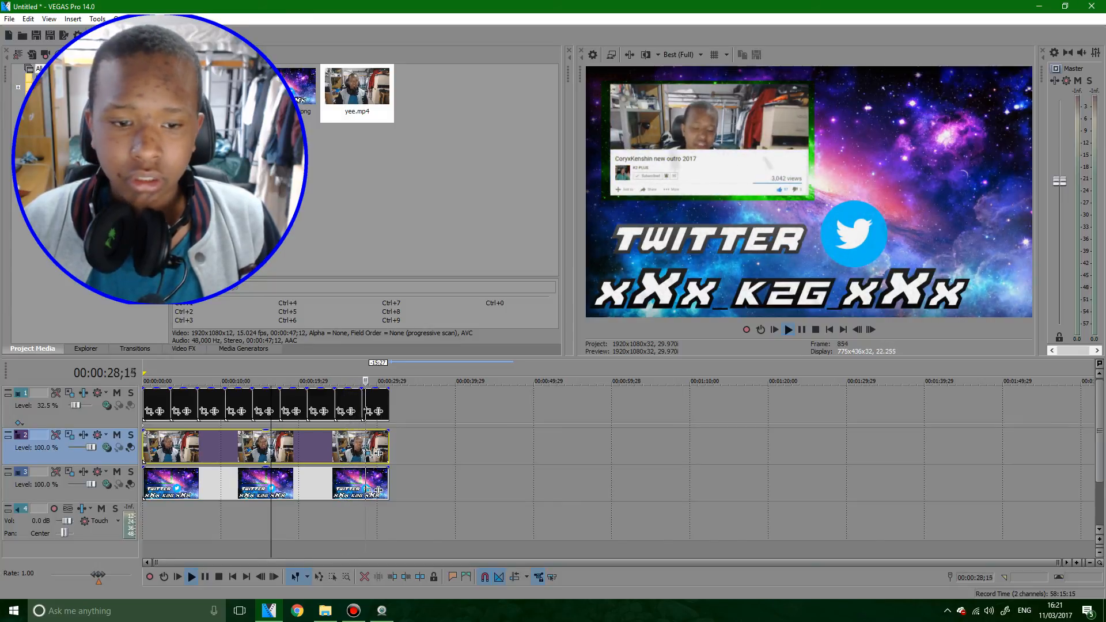
{"action": "key", "text": "space"}
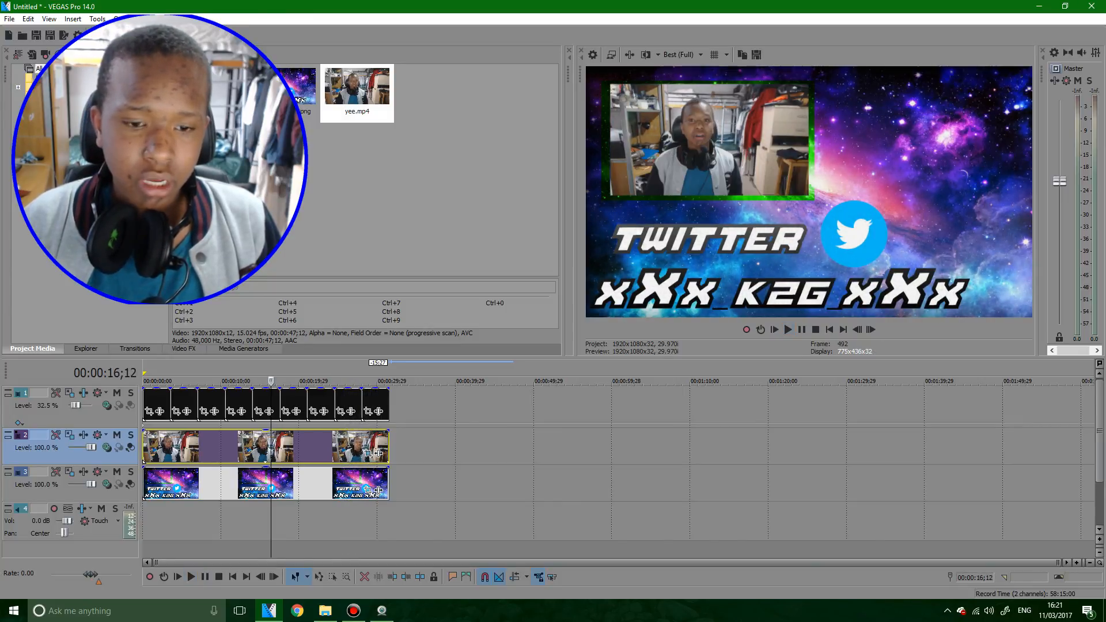
{"action": "right_click", "coordinate": [418, 415]}
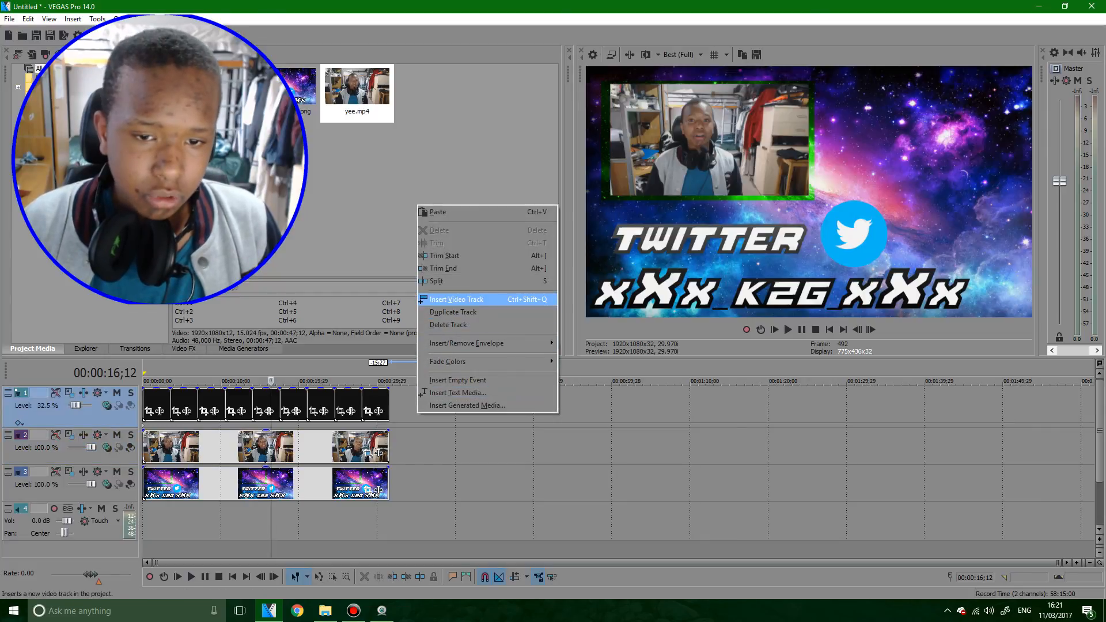
{"action": "left_click", "coordinate": [461, 299]}
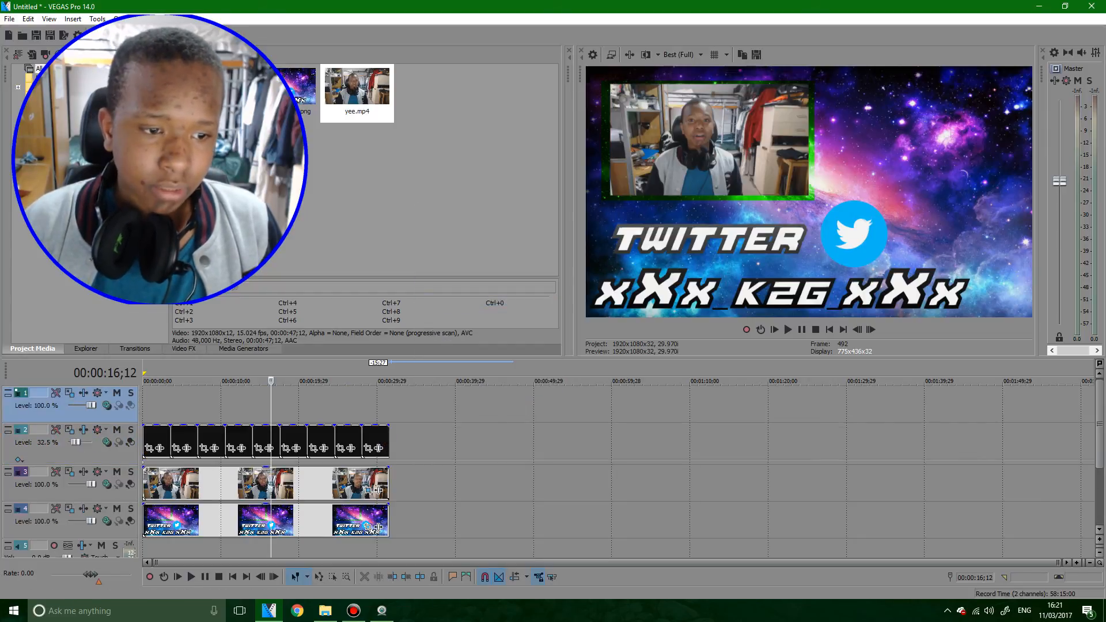
Insert a VEGAS Titles & Text event near the start of the new track and move its text to the frame's upper right.
{"action": "left_click", "coordinate": [151, 405]}
{"action": "left_click", "coordinate": [145, 407]}
{"action": "left_click_drag", "start_coordinate": [152, 407], "coordinate": [157, 407]}
{"action": "right_click", "coordinate": [212, 417]}
{"action": "left_click", "coordinate": [216, 379]}
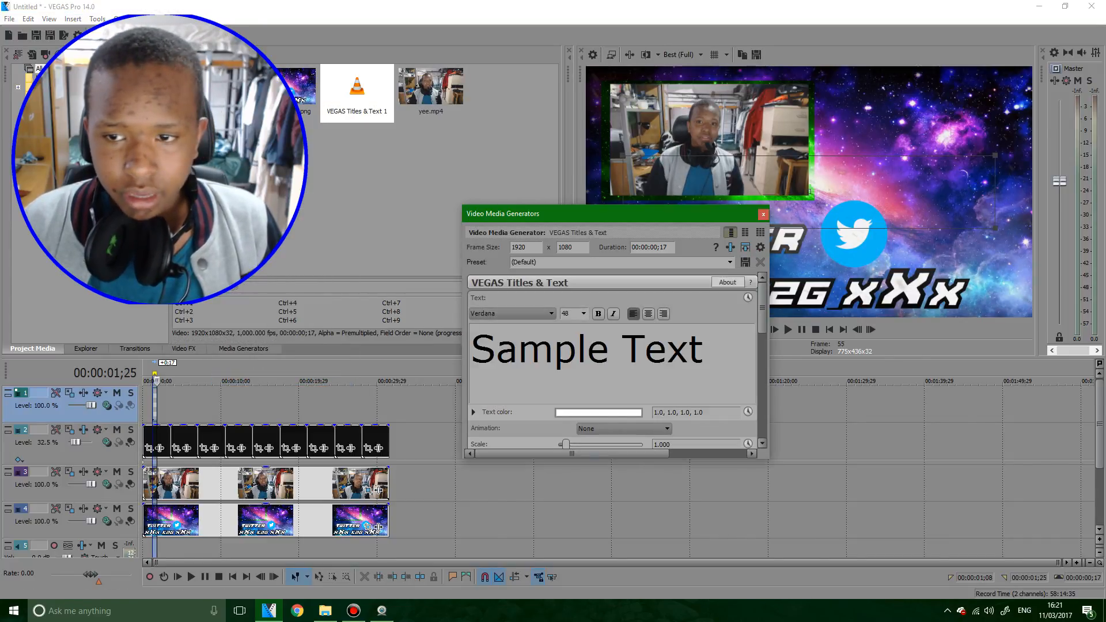
{"action": "left_click_drag", "start_coordinate": [809, 192], "coordinate": [1009, 122]}
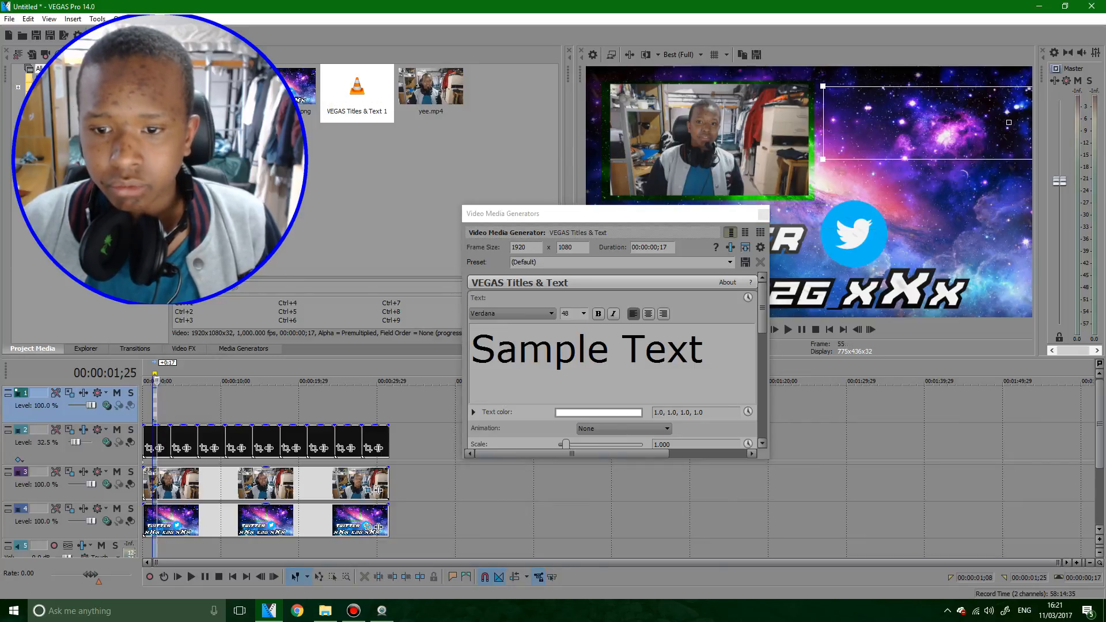
Clear the sample text and stretch the text event to span the full length of the other clips.
{"action": "left_click", "coordinate": [704, 349]}
{"action": "key", "text": "BackSpace"}
{"action": "key", "text": "BackSpace"}
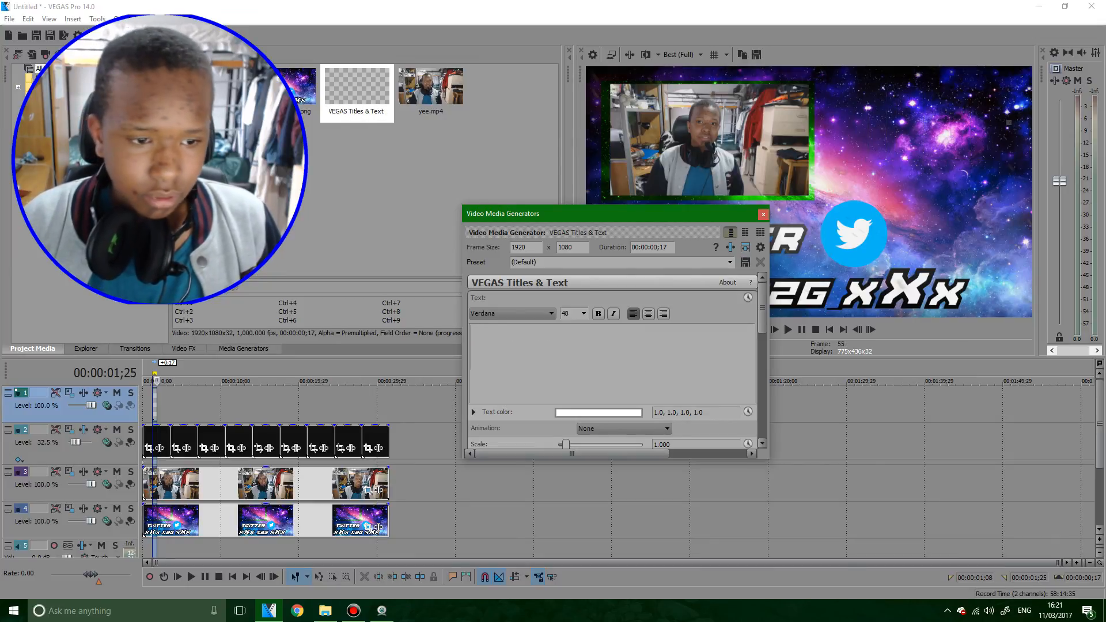
{"action": "left_click_drag", "start_coordinate": [153, 405], "coordinate": [389, 405]}
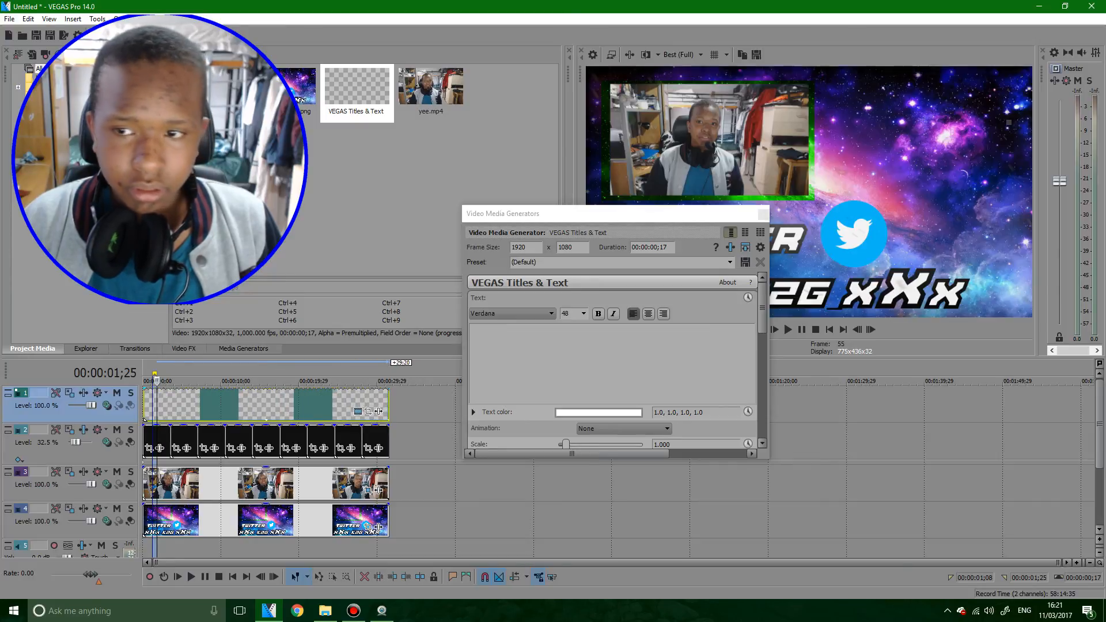
Test the title's placement beside the webcam clip with the placeholder texts "sd" and "wd", clearing each one.
{"action": "left_click", "coordinate": [565, 360]}
{"action": "type", "text": "sd"}
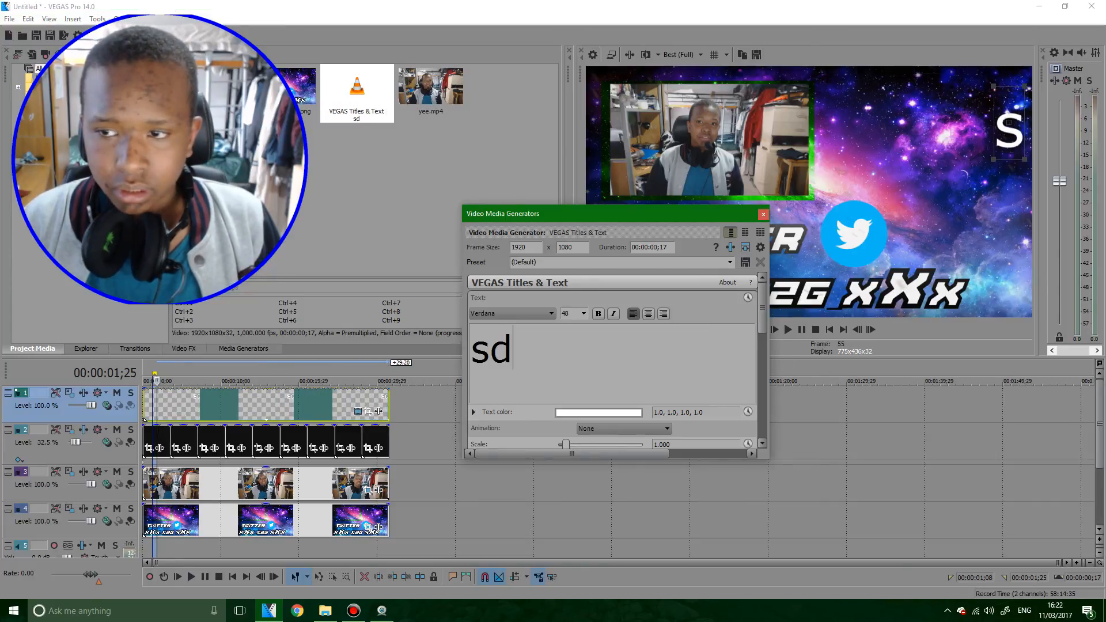
{"action": "left_click_drag", "start_coordinate": [1008, 128], "coordinate": [847, 105]}
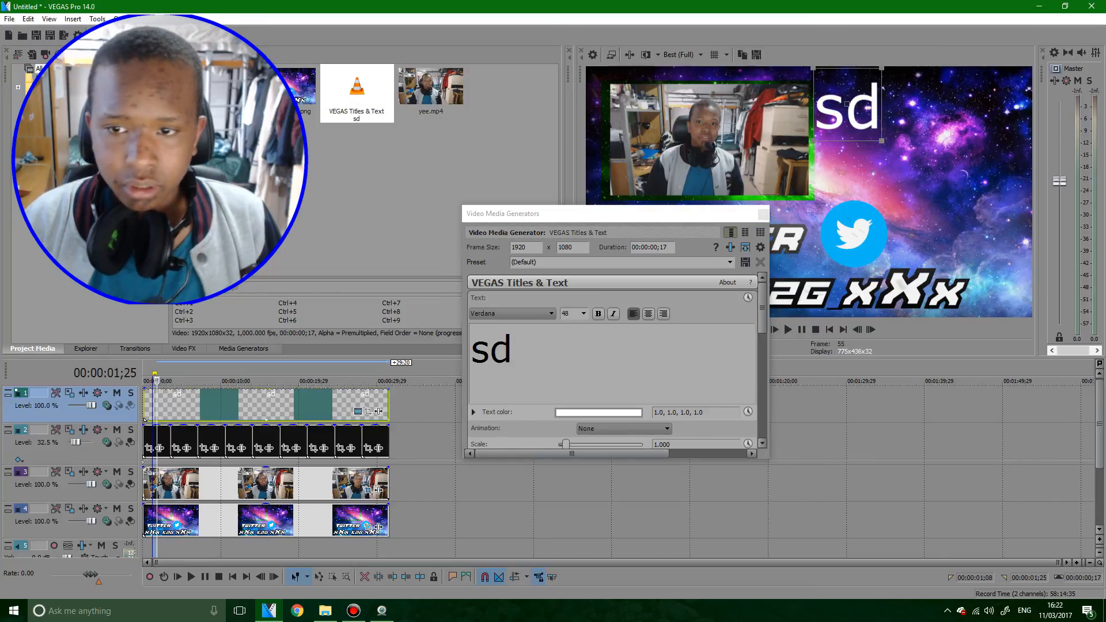
{"action": "left_click", "coordinate": [514, 351]}
{"action": "key", "text": "ctrl+a"}
{"action": "key", "text": "BackSpace"}
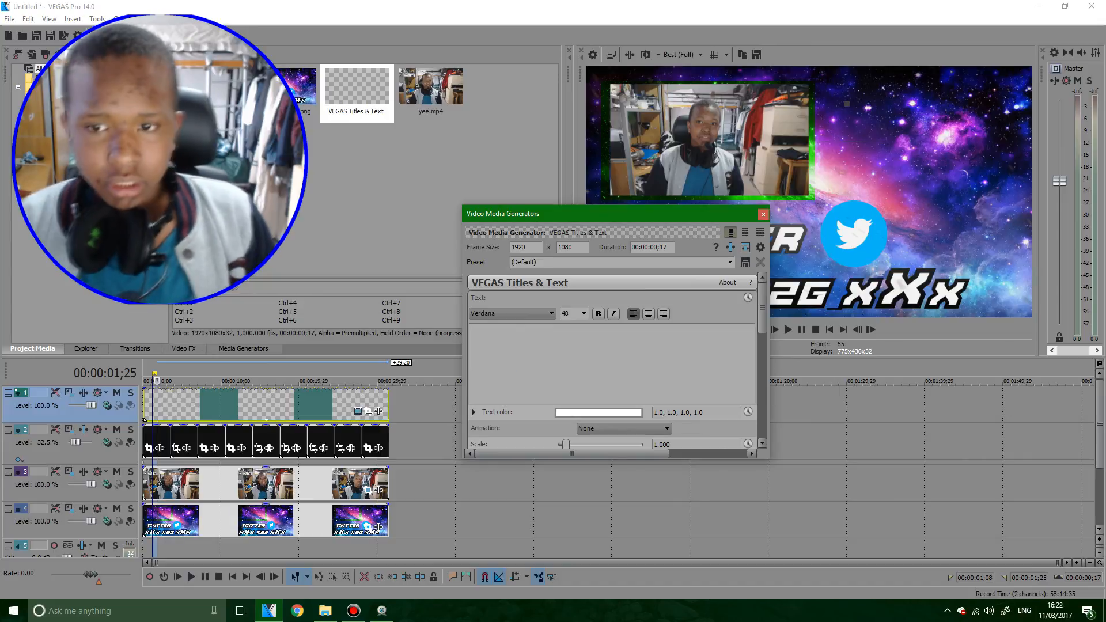
{"action": "type", "text": "wd"}
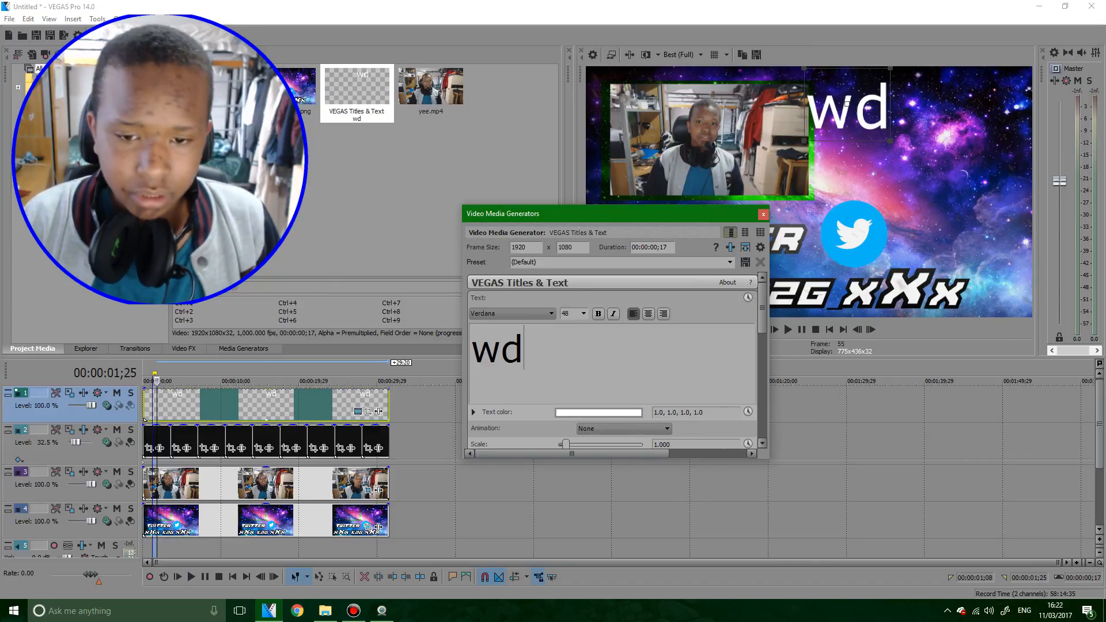
{"action": "key", "text": "ctrl+a"}
{"action": "key", "text": "BackSpace"}
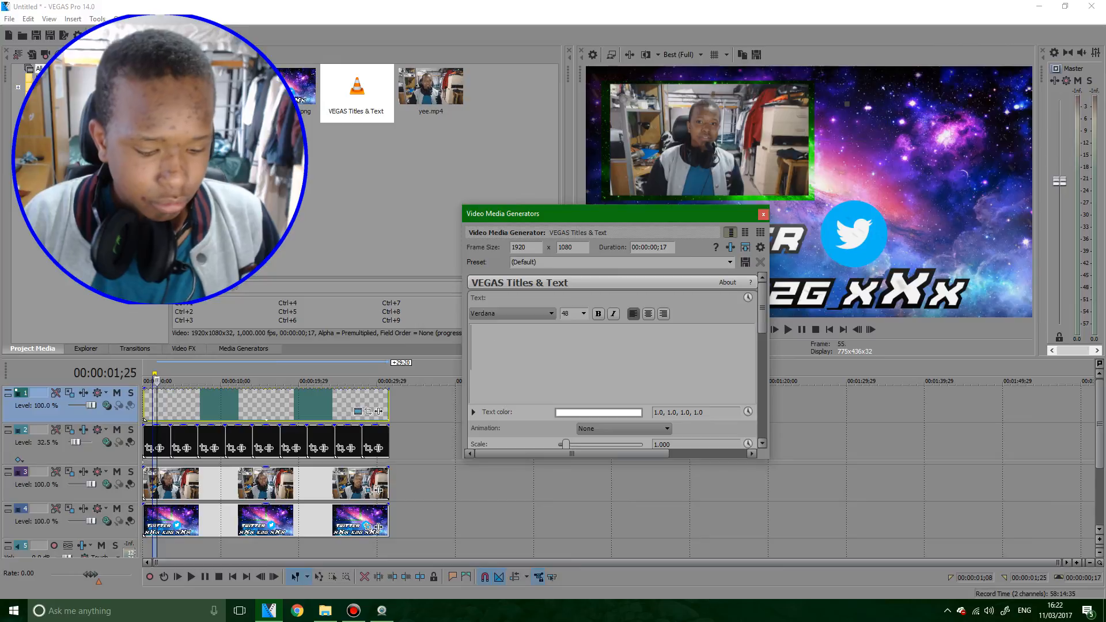
Enter a right-aligned, four-line title reading "My name is", the creator's name and "and i like the peeps".
{"action": "type", "text": "My na"}
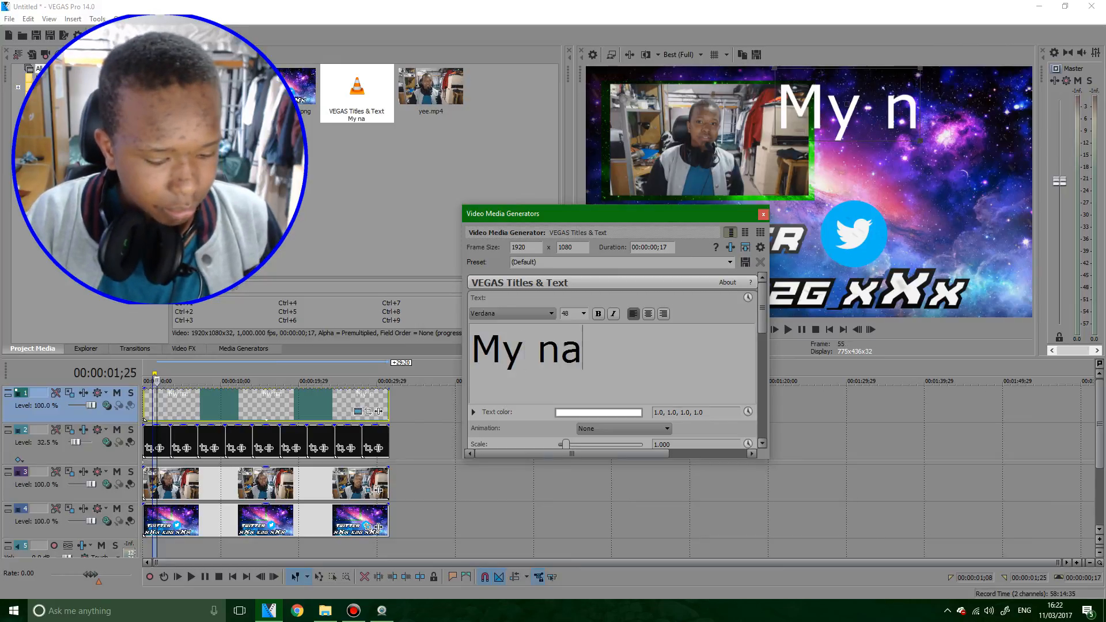
{"action": "type", "text": "me is"}
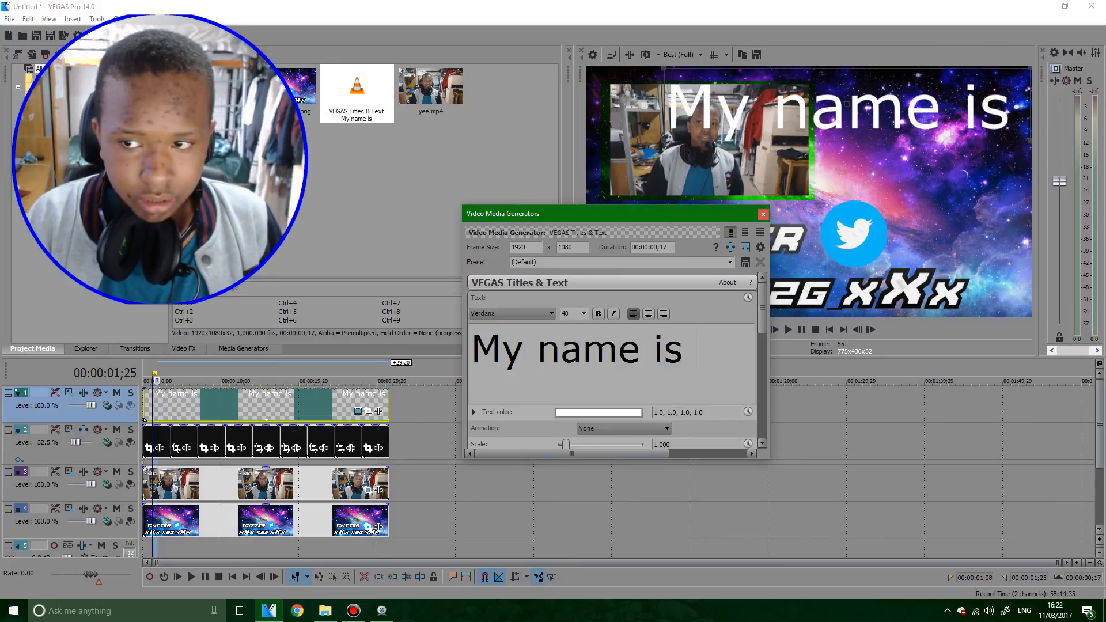
{"action": "key", "text": "Return"}
{"action": "key", "text": "Return"}
{"action": "type", "text": "ka"}
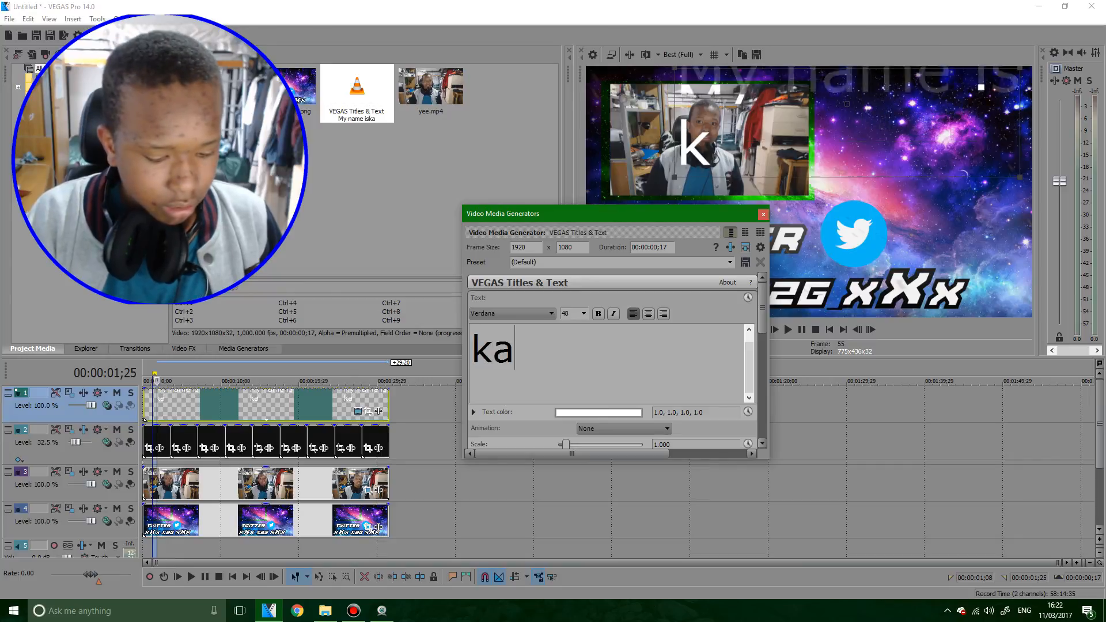
{"action": "type", "text": "bisi a"}
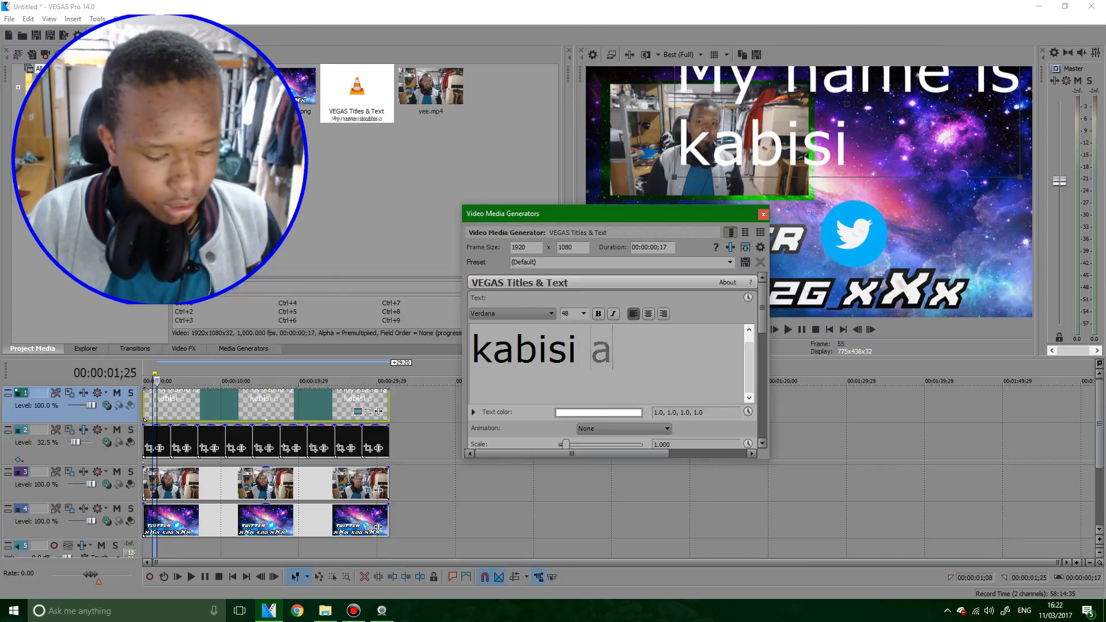
{"action": "type", "text": "nd i"}
{"action": "key", "text": "Return"}
{"action": "type", "text": "like the"}
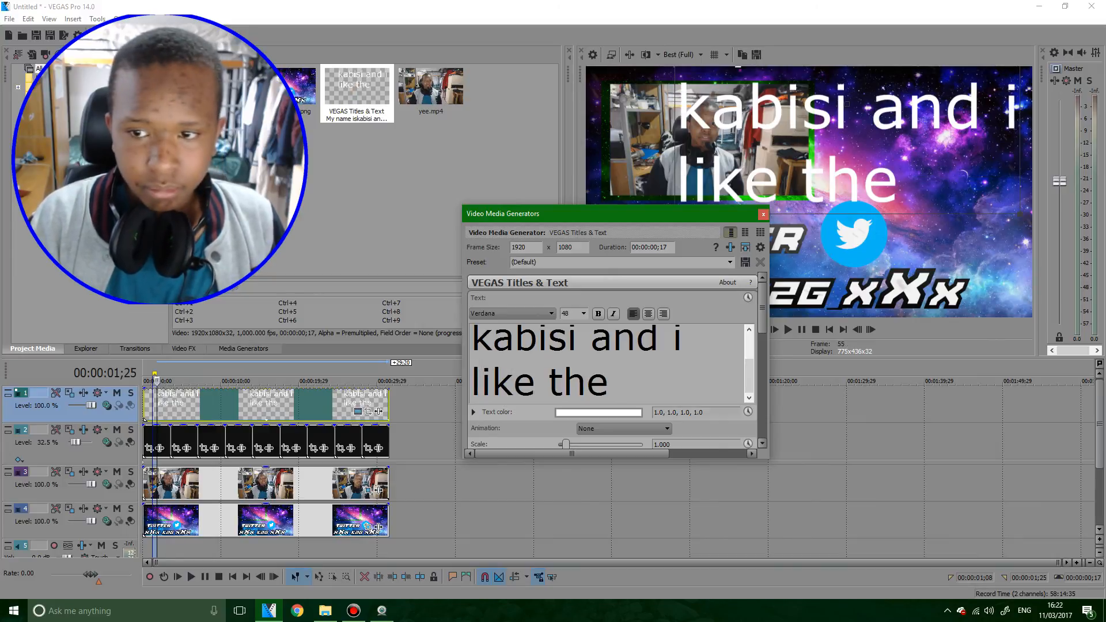
{"action": "key", "text": "Return"}
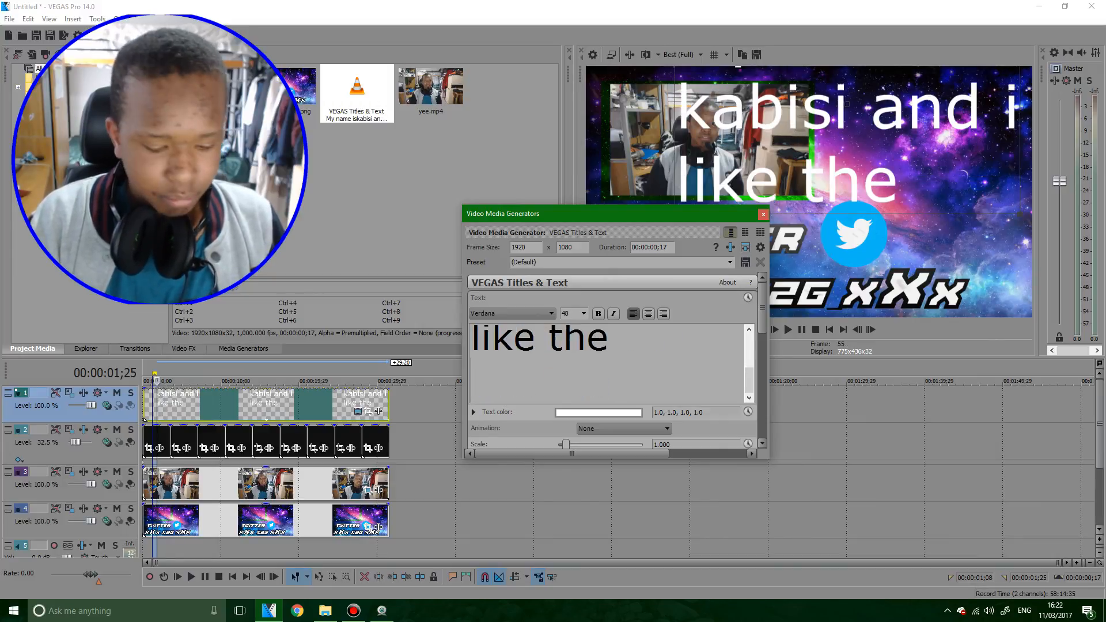
{"action": "type", "text": "peeps"}
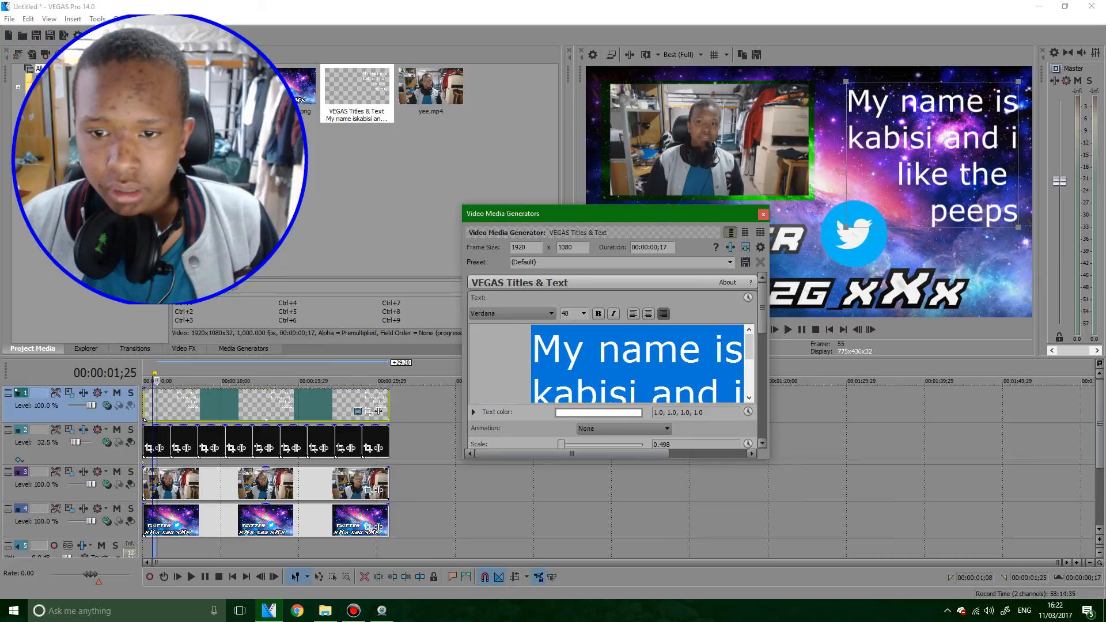
Enlarge the title to scale 0.530, position it beside the webcam clip and check the frame at 00:00:04;26.
{"action": "left_click_drag", "start_coordinate": [917, 172], "coordinate": [912, 172]}
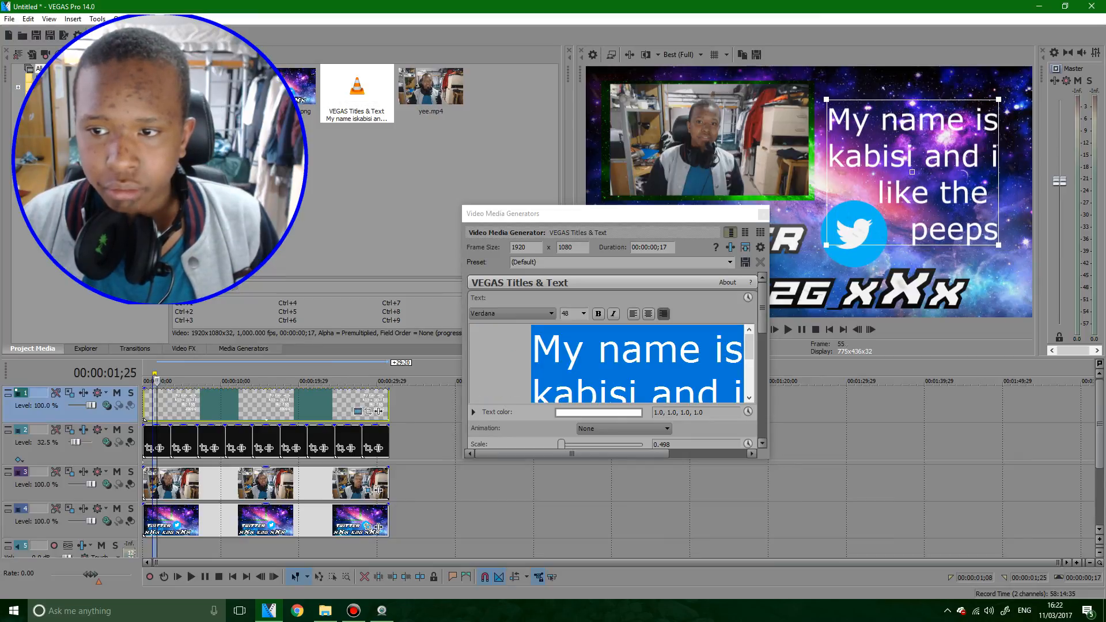
{"action": "mouse_move", "coordinate": [998, 246]}
{"action": "left_mouse_down"}
{"action": "mouse_move", "coordinate": [1027, 270]}
{"action": "mouse_move", "coordinate": [1004, 249]}
{"action": "left_mouse_up"}
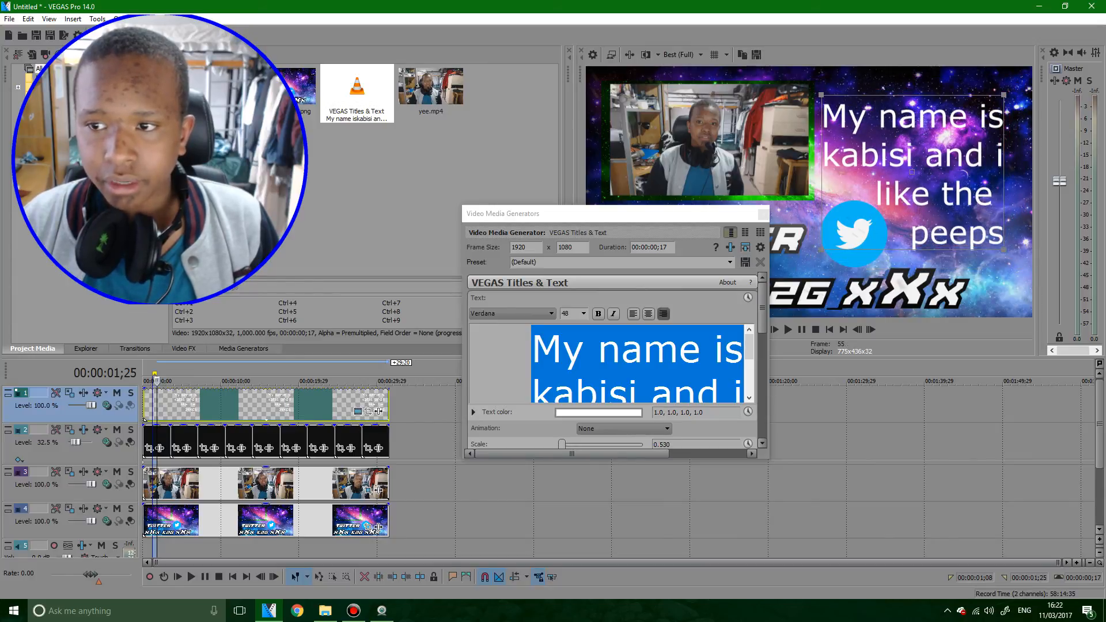
{"action": "left_click_drag", "start_coordinate": [912, 172], "coordinate": [913, 168]}
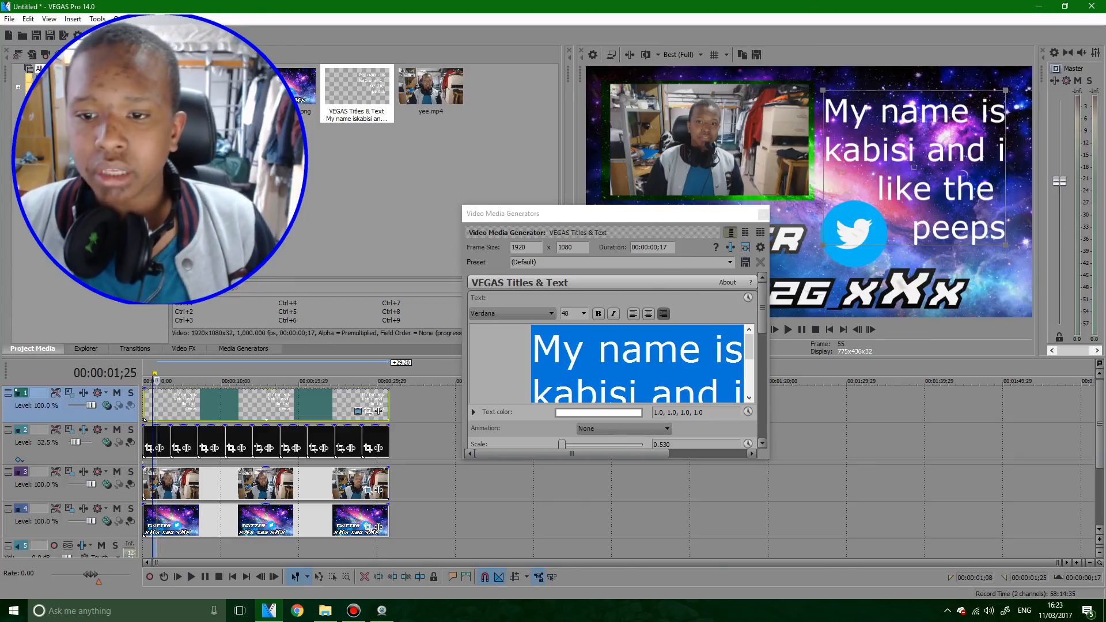
{"action": "left_click", "coordinate": [763, 214]}
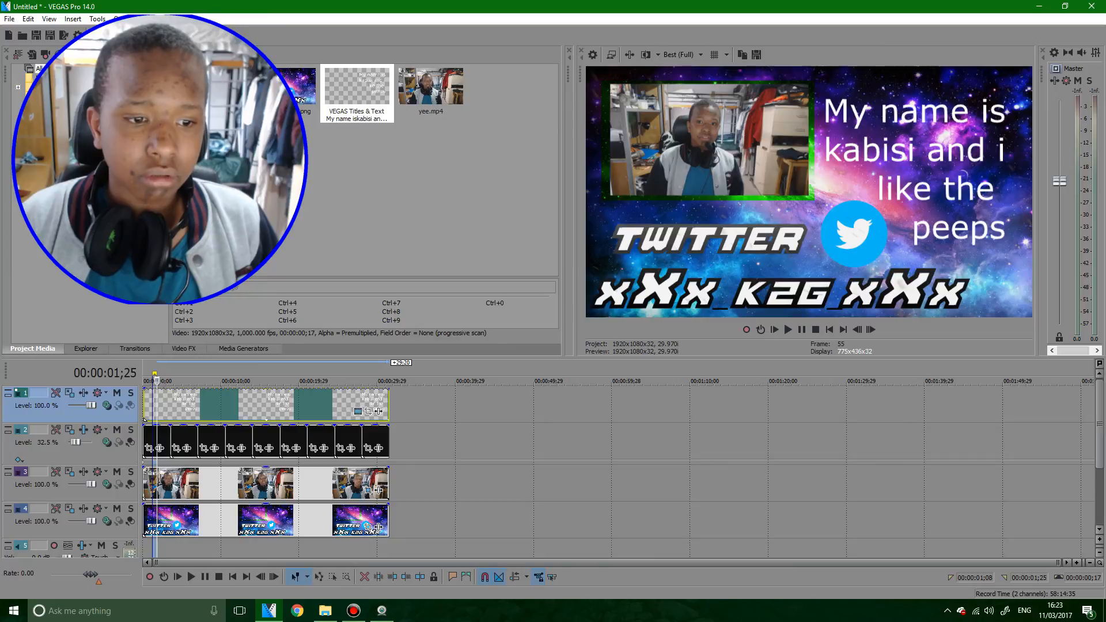
{"action": "left_click", "coordinate": [180, 381]}
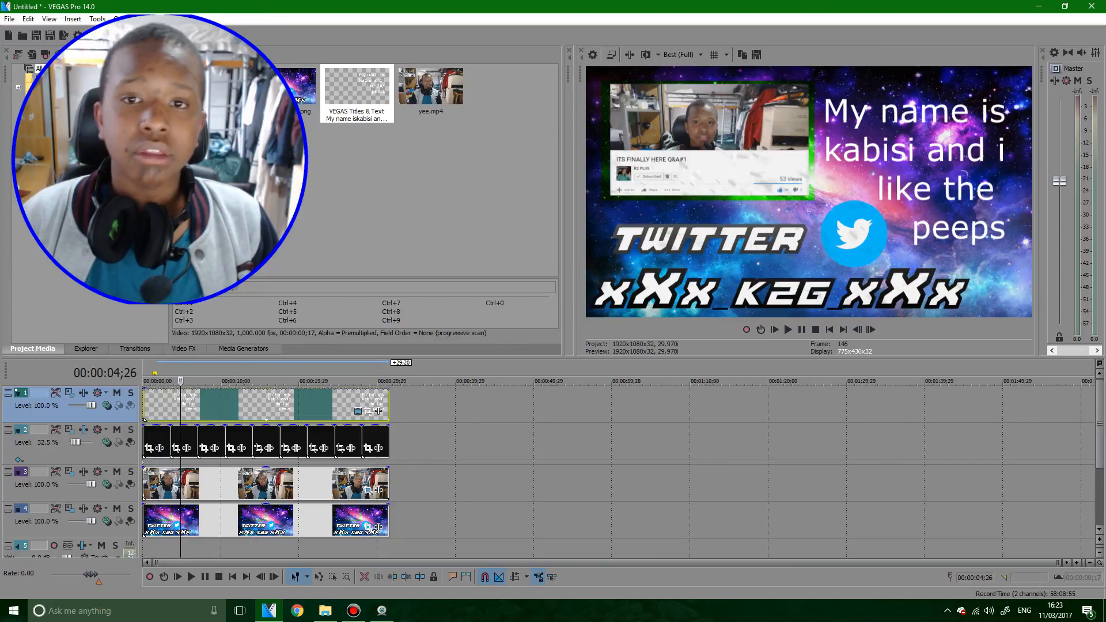